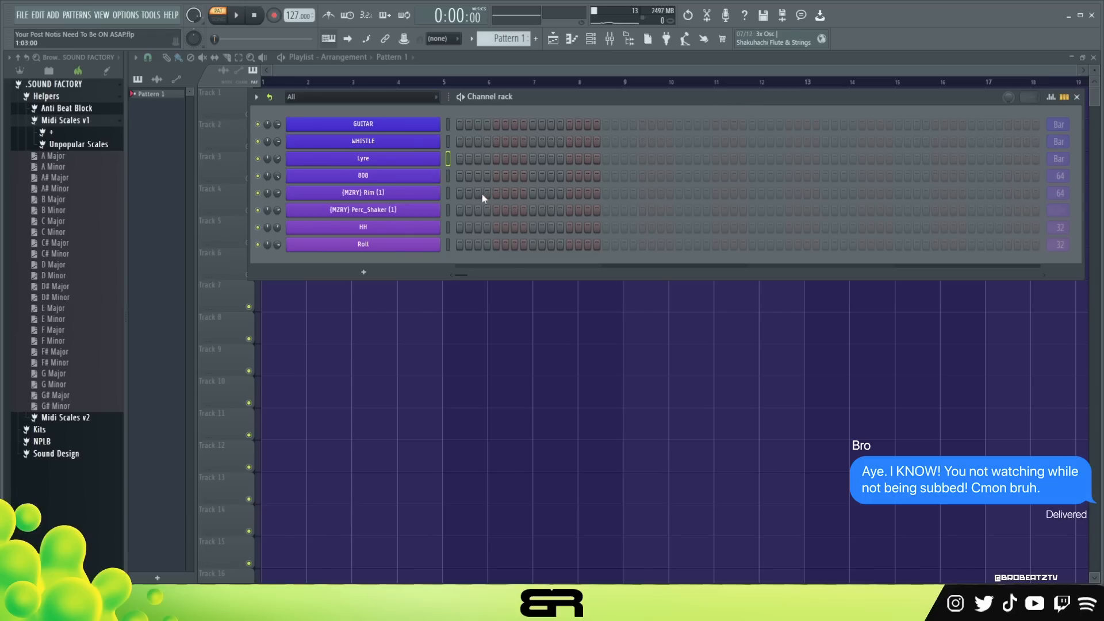
Add the F Minor scale from Midi Scales v1 as a new channel at the top of the channel rack.
drag(61, 341, 336, 108)
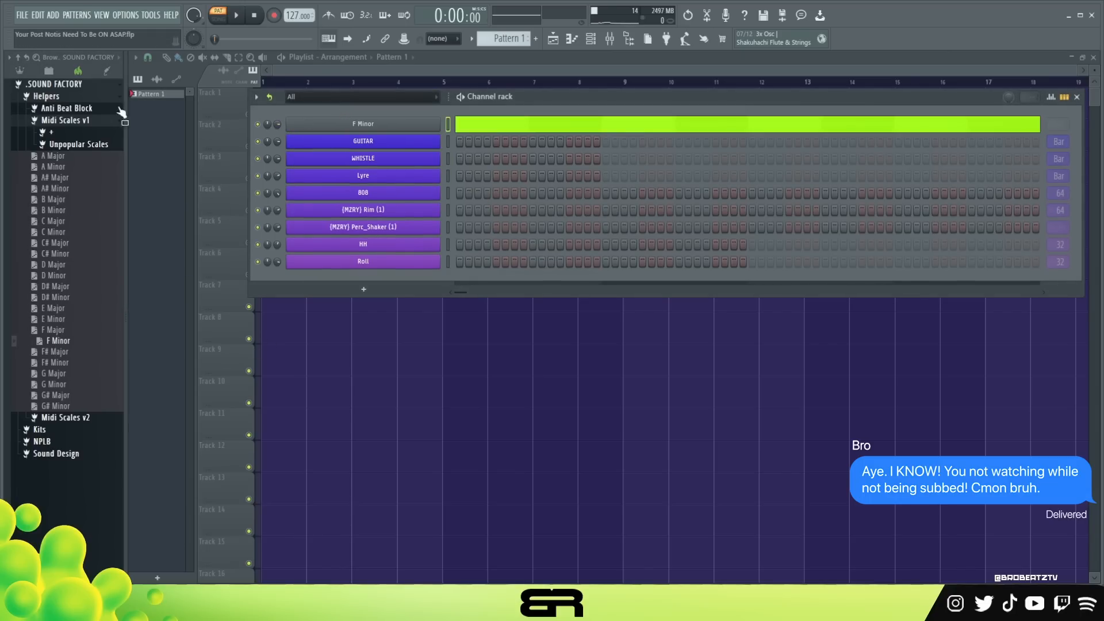
click(98, 121)
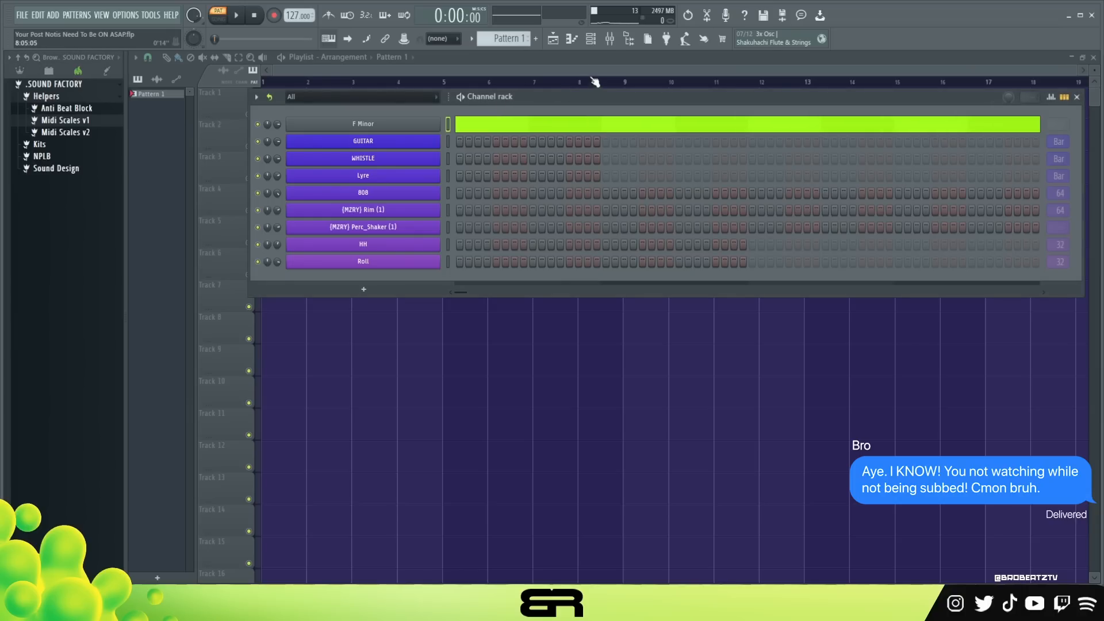
Examine the mixer's drum, GUITAR, TWINKLE, AMBIENCE, REV, HALF, WHISTLE and LYRE tracks and their routing.
click(609, 39)
drag(553, 161, 547, 102)
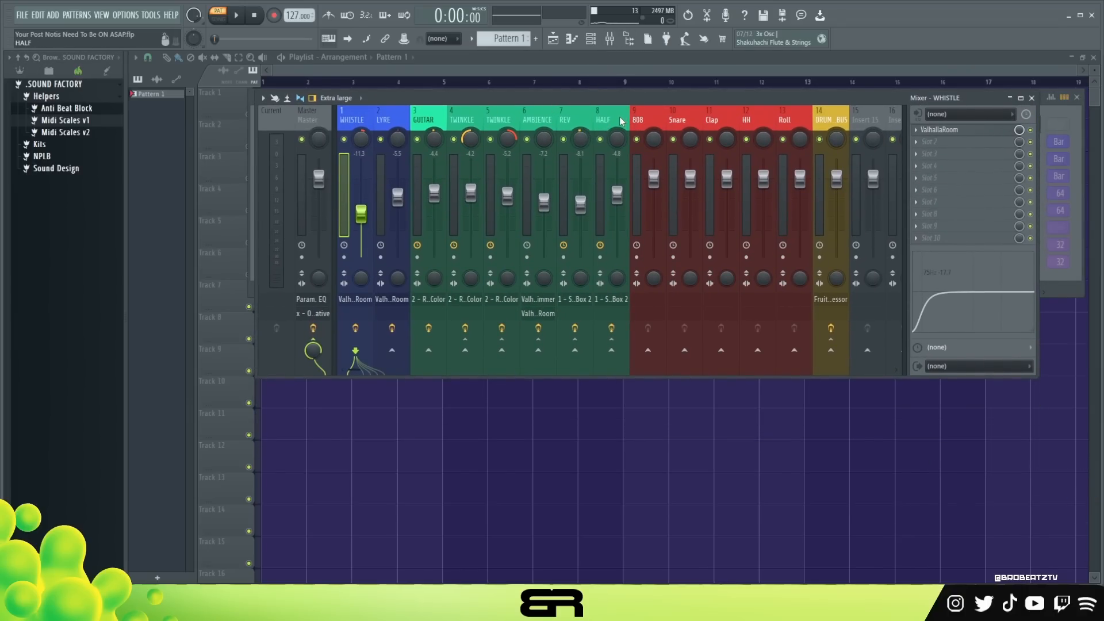
drag(831, 118, 654, 121)
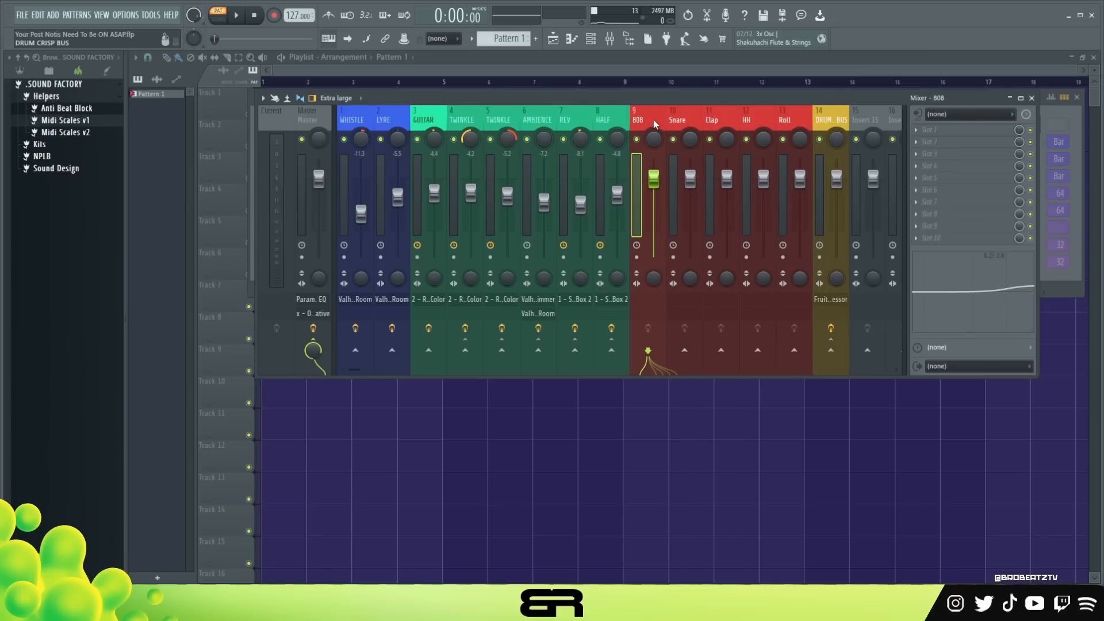
drag(466, 118, 606, 126)
click(434, 125)
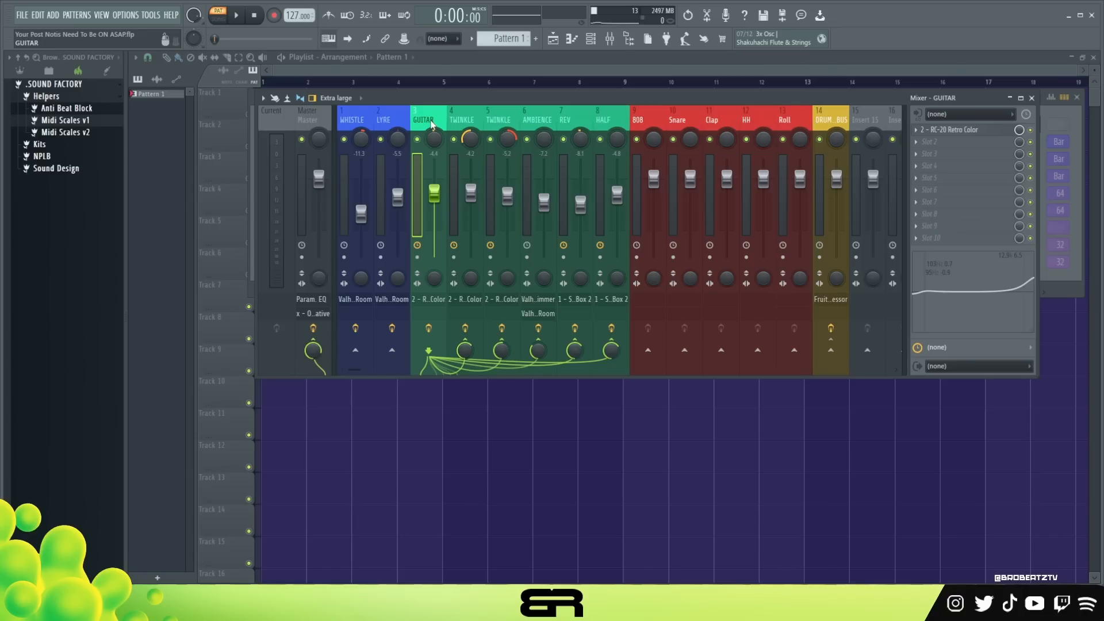
mouse_move(455, 122)
mouse_down()
mouse_move(600, 120)
mouse_move(450, 111)
mouse_up()
click(432, 119)
click(358, 121)
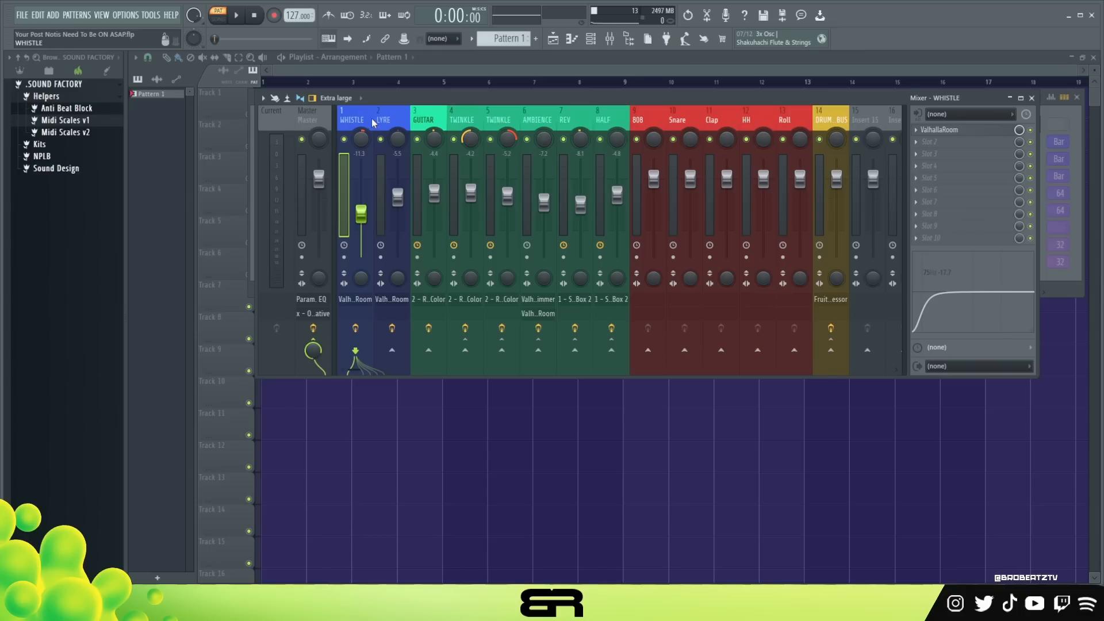
Place a note on the first step of the GUITAR, WHISTLE and Lyre channels.
drag(407, 104, 399, 245)
click(460, 142)
click(460, 159)
click(460, 176)
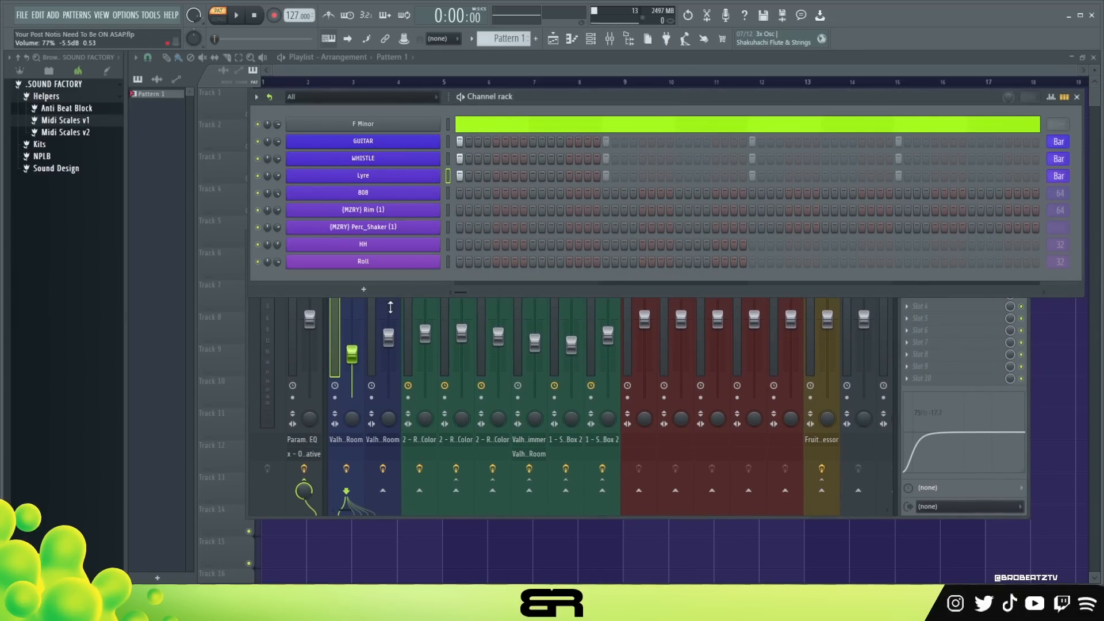
Play the pattern several times to audition the guitar, whistle and lyre layered together through the mixer.
click(352, 355)
drag(447, 236, 445, 164)
key(space)
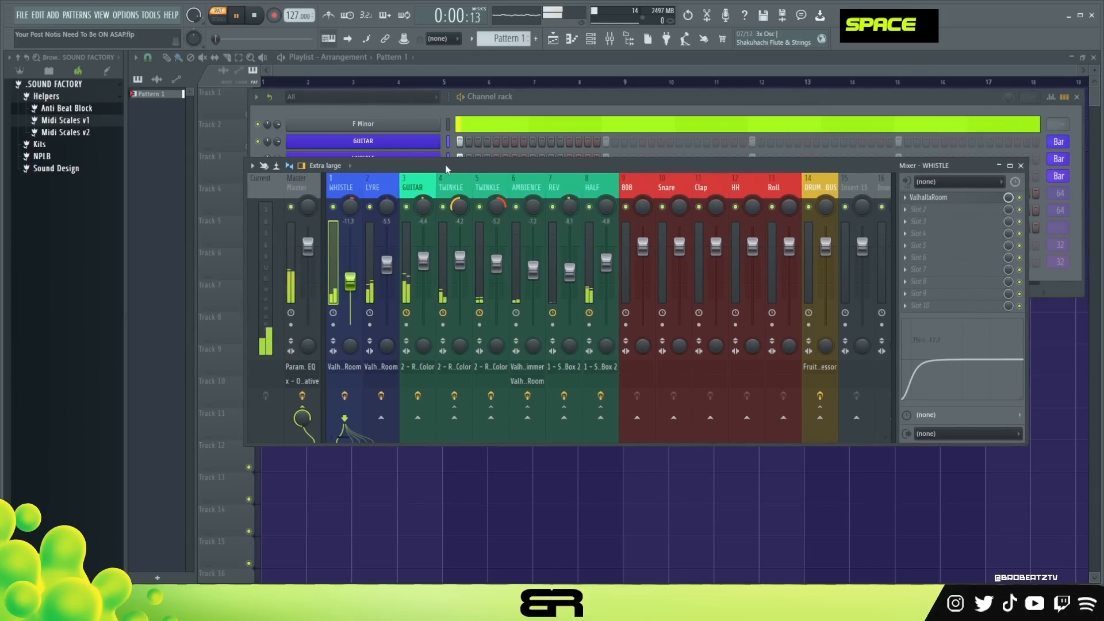
key(space)
key(space)
key(space)
key(space)
key(space)
key(space)
key(space)
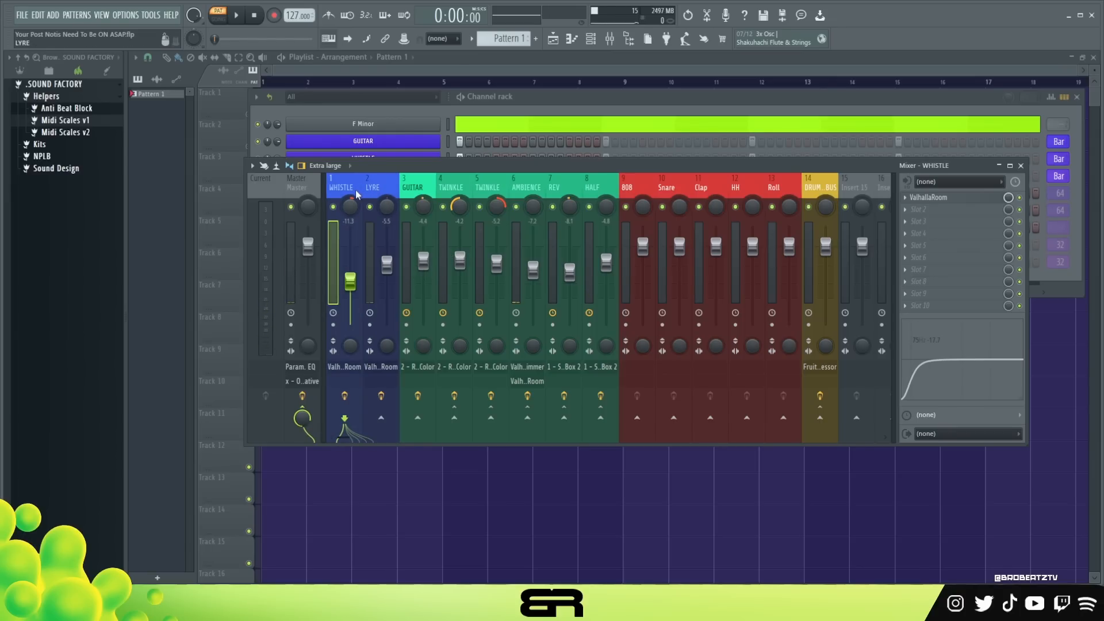
Inspect the ValhallaRoom reverb settings on the WHISTLE mixer track.
click(972, 199)
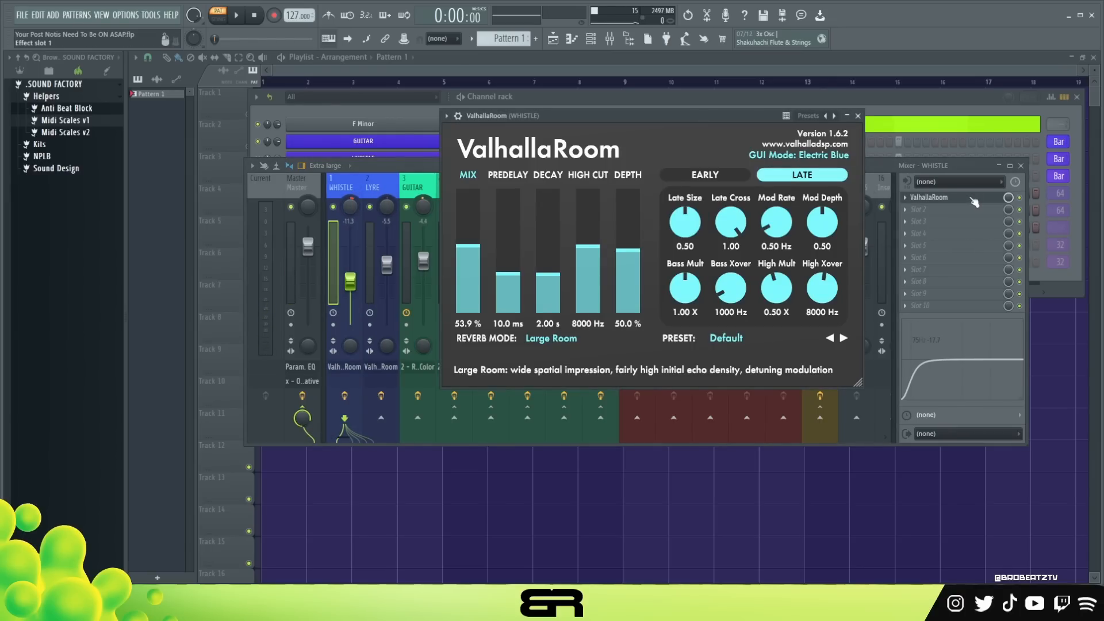
drag(660, 116, 594, 95)
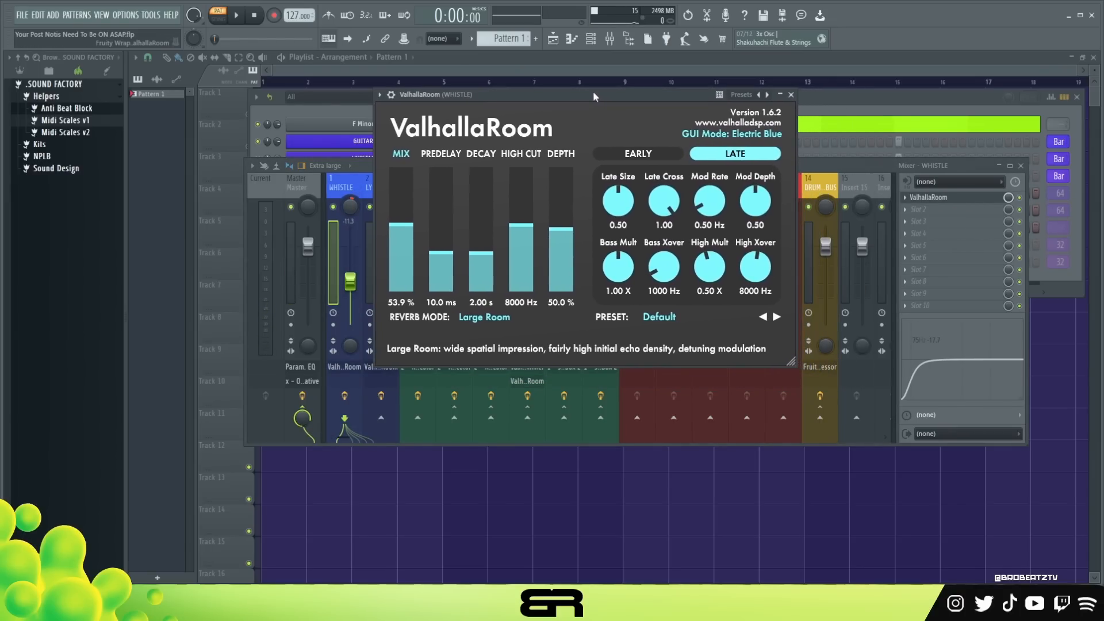
click(791, 95)
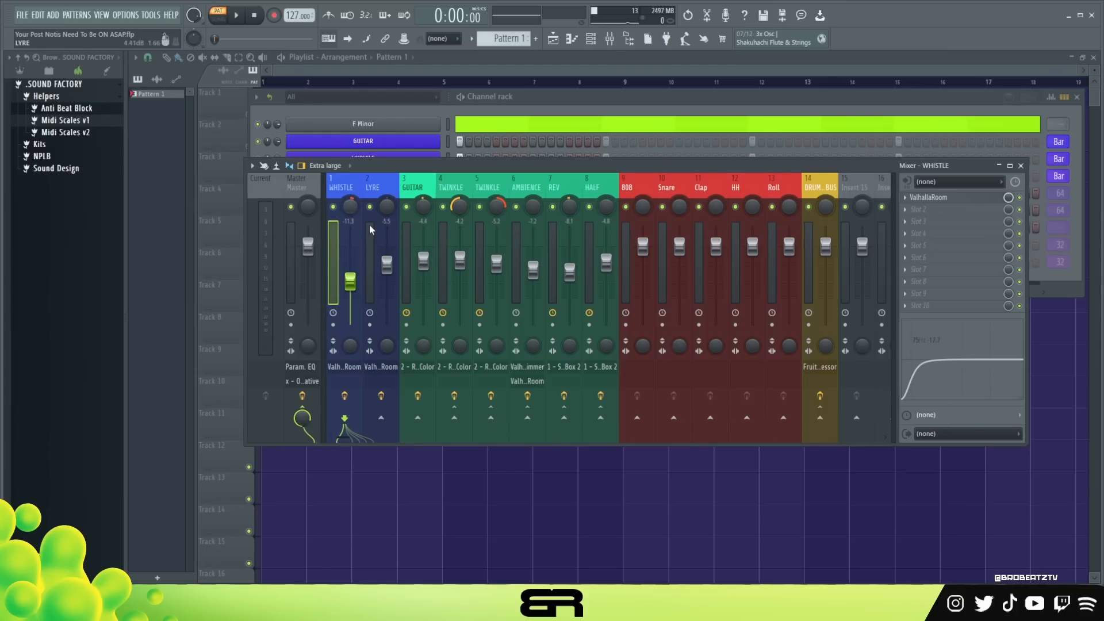
Replay the layered instrument sound repeatedly while checking the levels of the mixer tracks.
drag(434, 167, 455, 219)
mouse_move(381, 332)
mouse_down()
mouse_move(381, 300)
mouse_move(381, 332)
mouse_up()
key(space)
key(space)
key(space)
key(space)
drag(901, 213, 846, 214)
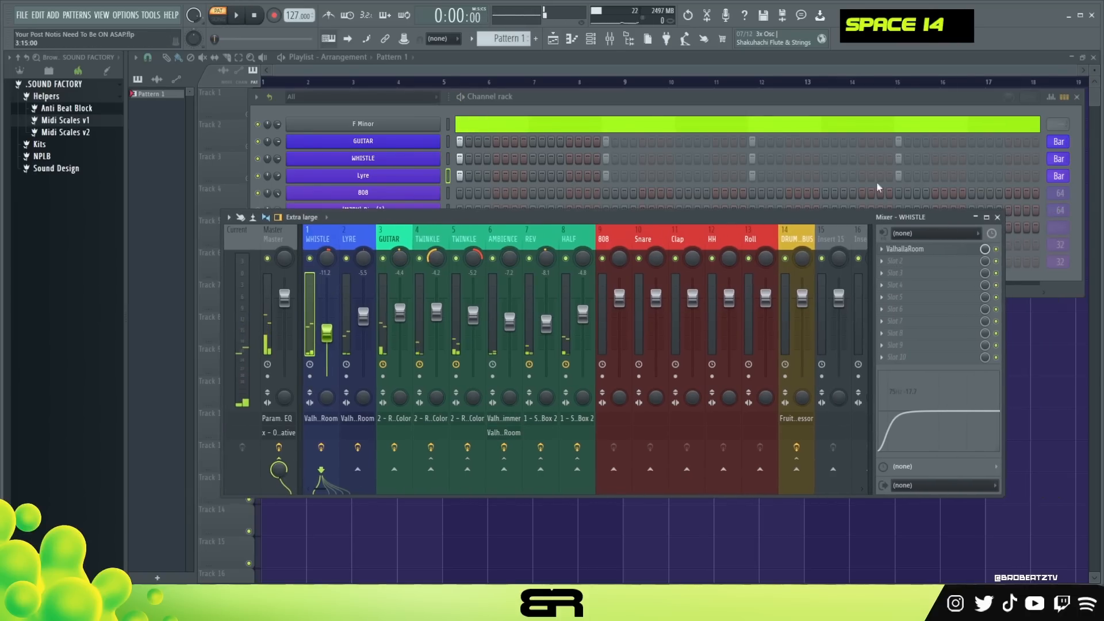
Clear the first-step notes from the GUITAR, WHISTLE and Lyre channels and open the GUITAR channel's piano roll.
click(997, 217)
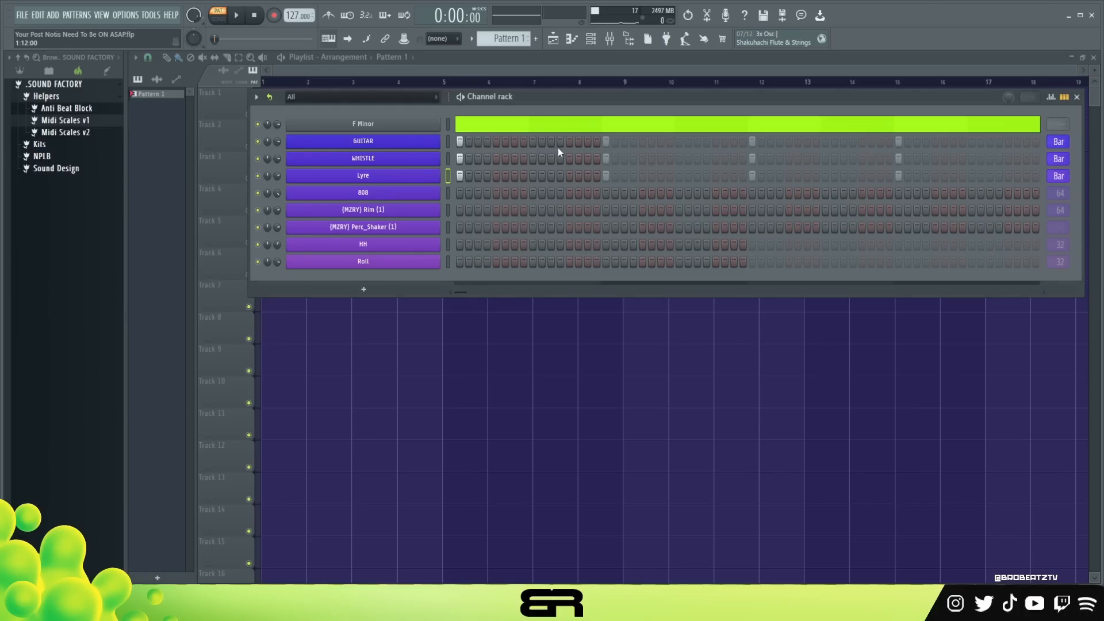
right_click(459, 142)
right_click(459, 159)
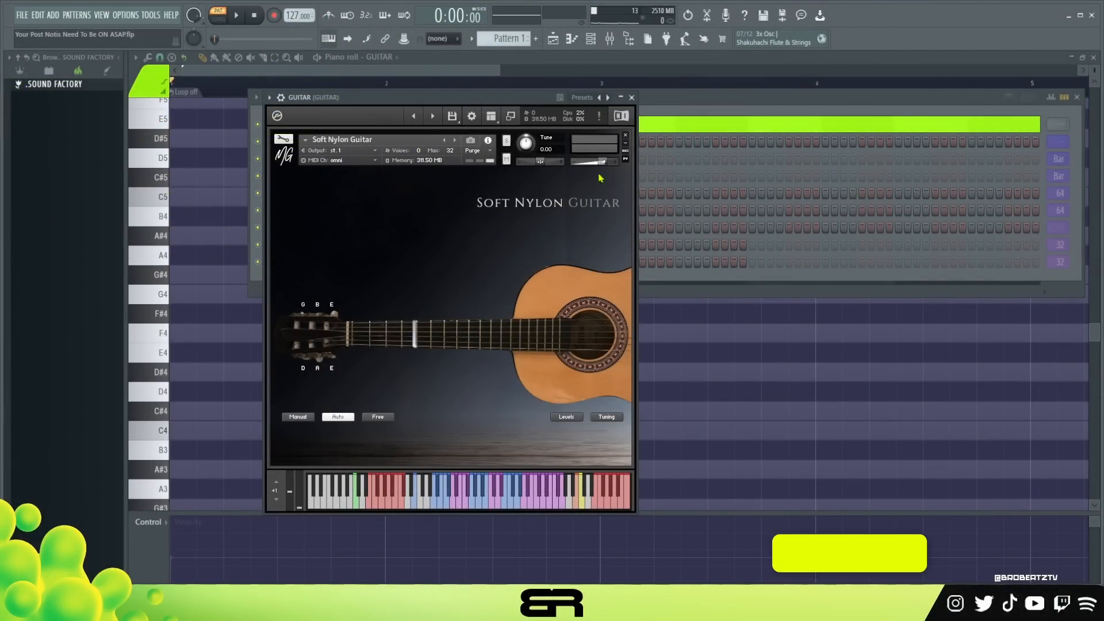
click(632, 98)
right_click(380, 354)
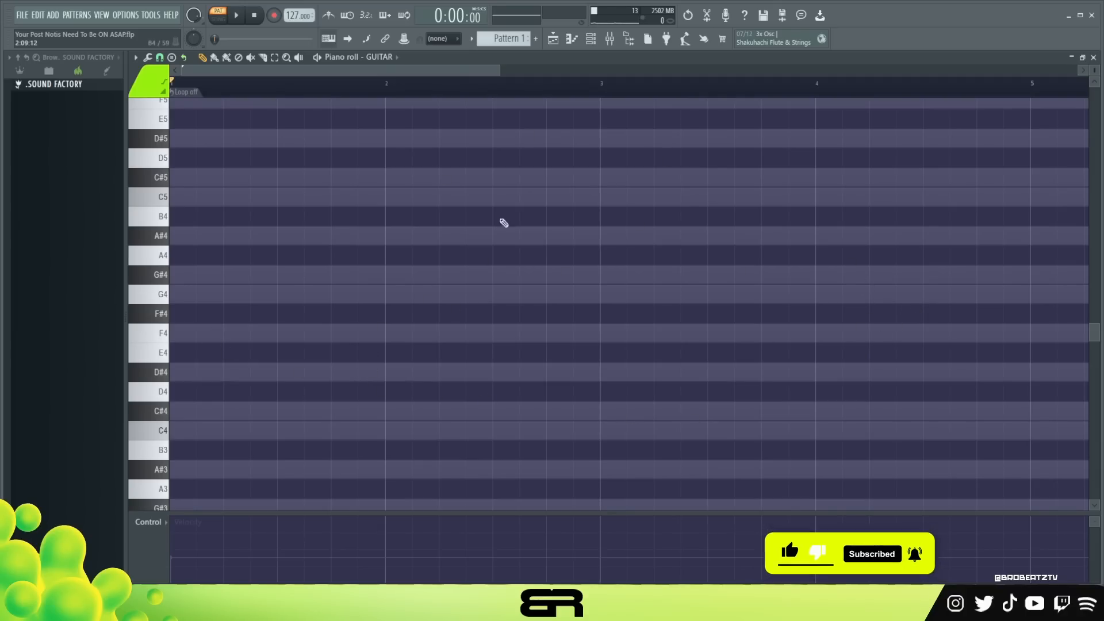
click(601, 85)
drag(601, 85, 177, 106)
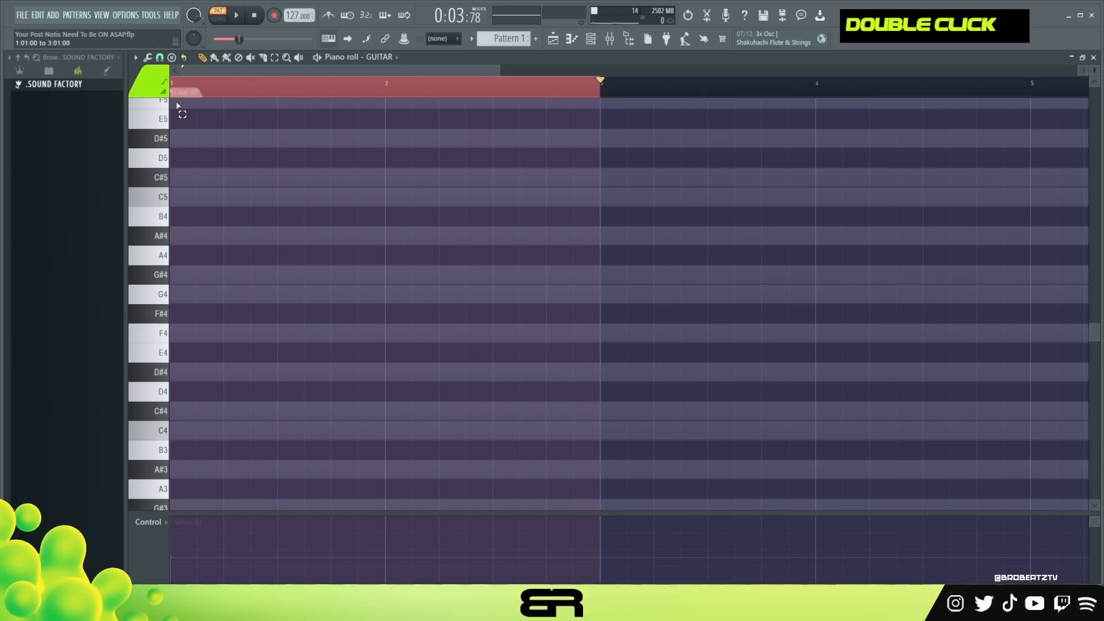
double_click(336, 90)
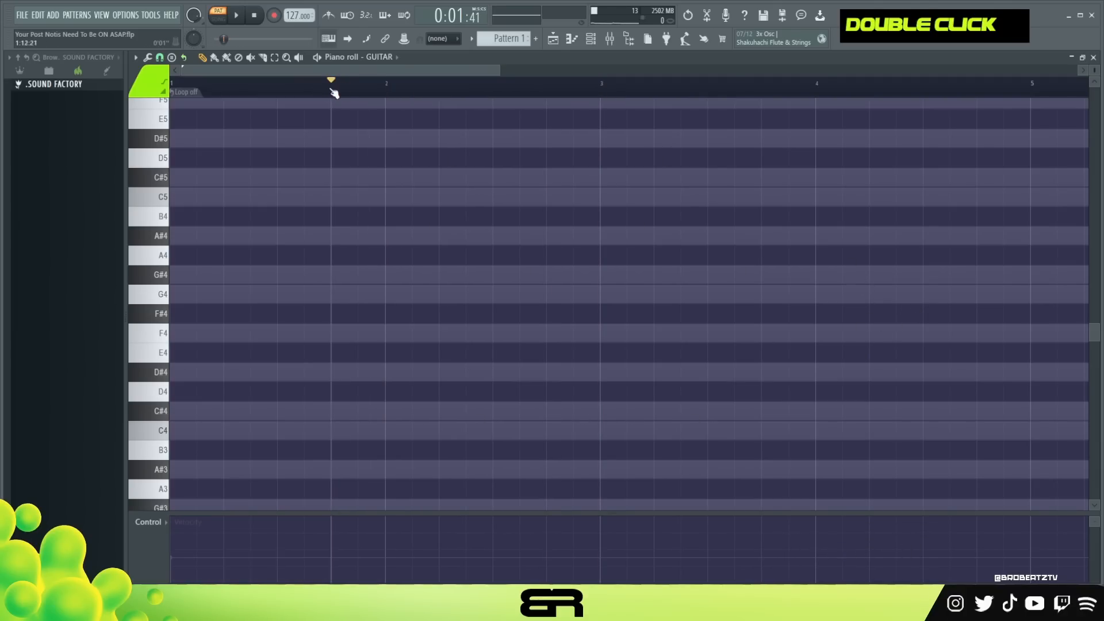
Draw a half-bar F4 note at the start of bar 1, followed by stacked half-bar G4 and G#4 notes.
click(205, 337)
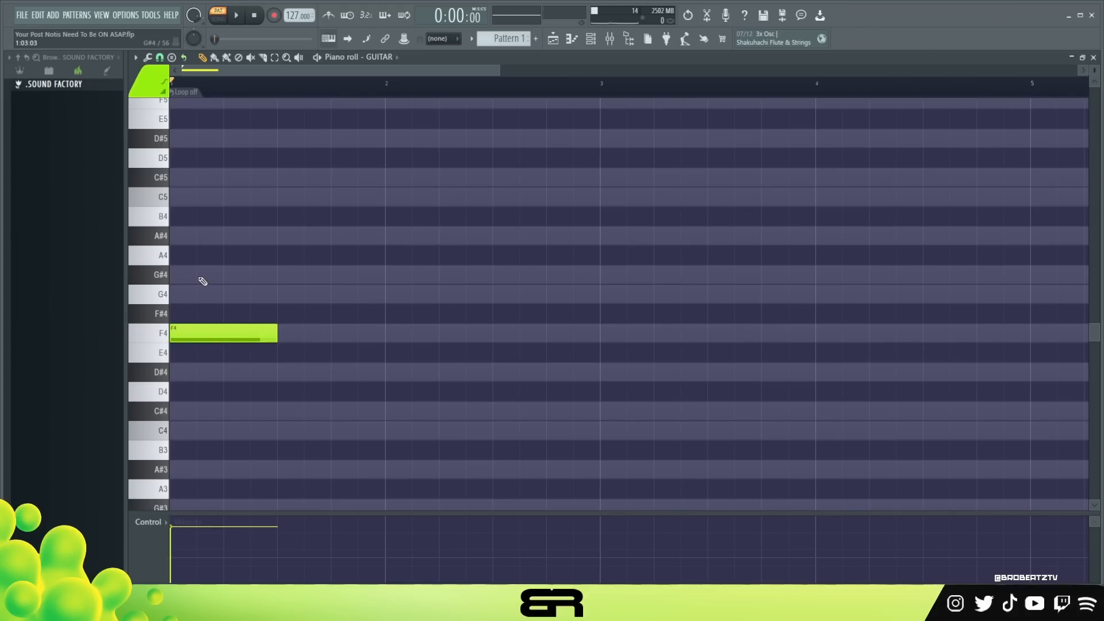
click(279, 278)
click(279, 293)
Try adding C5 and C#5 above the G4 and G#4 notes and shifting the notes by an octave.
mouse_move(291, 269)
mouse_down()
mouse_move(295, 297)
mouse_move(314, 299)
mouse_move(289, 191)
mouse_up()
drag(357, 285, 313, 285)
key(ctrl+Down)
key(ctrl+Up)
key(ctrl+Down)
key(ctrl+Up)
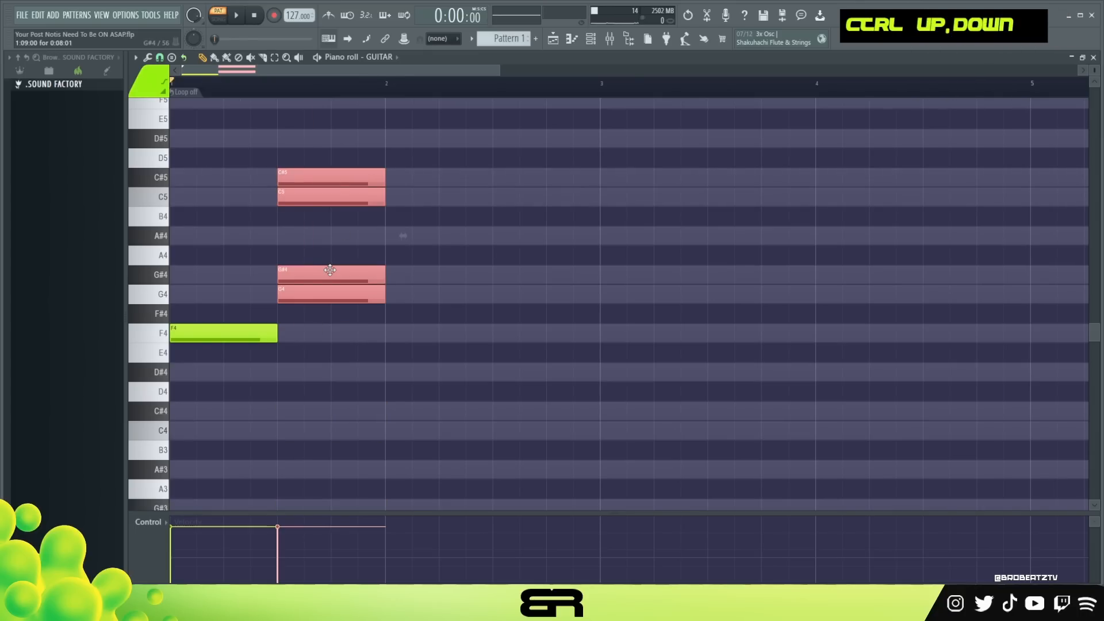
right_click(363, 341)
right_click(363, 339)
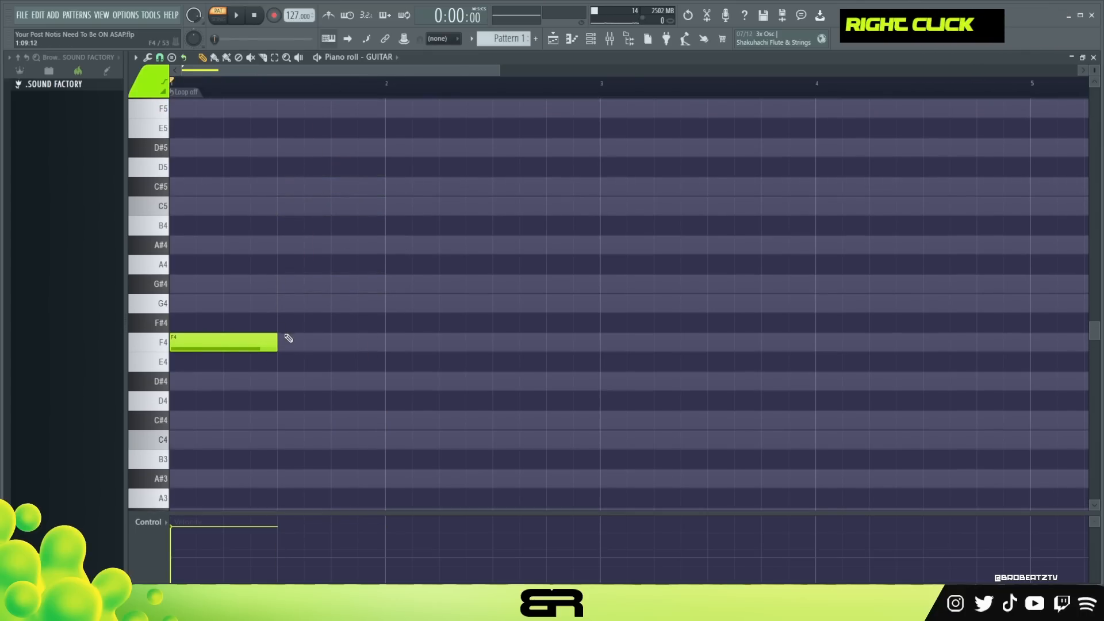
key(ctrl+z)
right_click(320, 195)
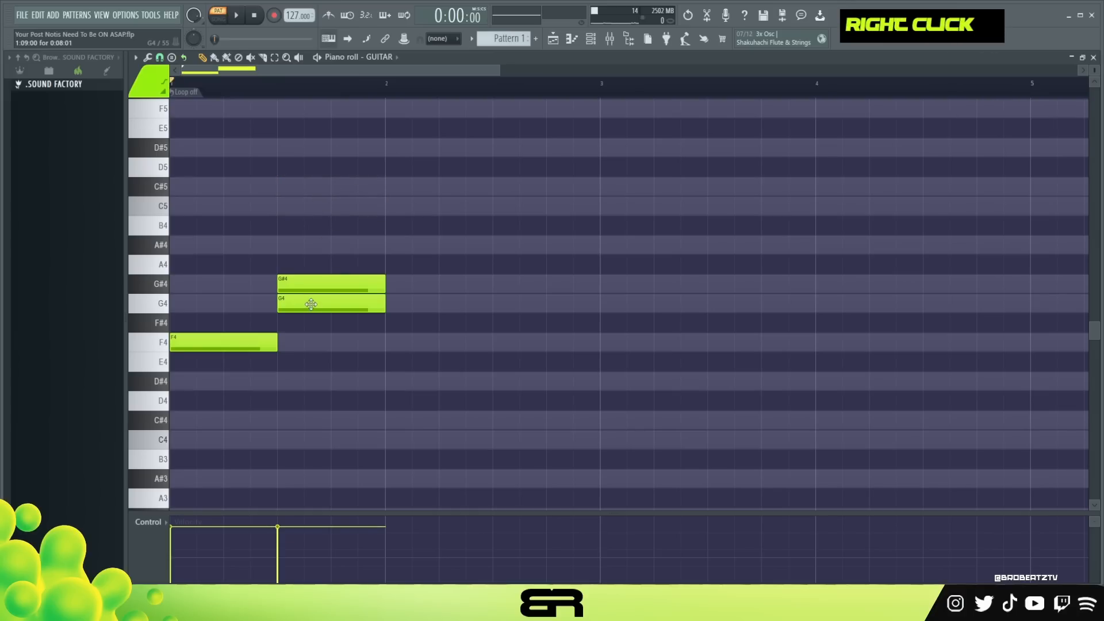
Arrange G4 and G#4 as consecutive quarter-bar notes and duplicate the whole bar 1 phrase into bar 2.
drag(279, 287, 332, 305)
drag(378, 255, 173, 370)
drag(224, 340, 438, 333)
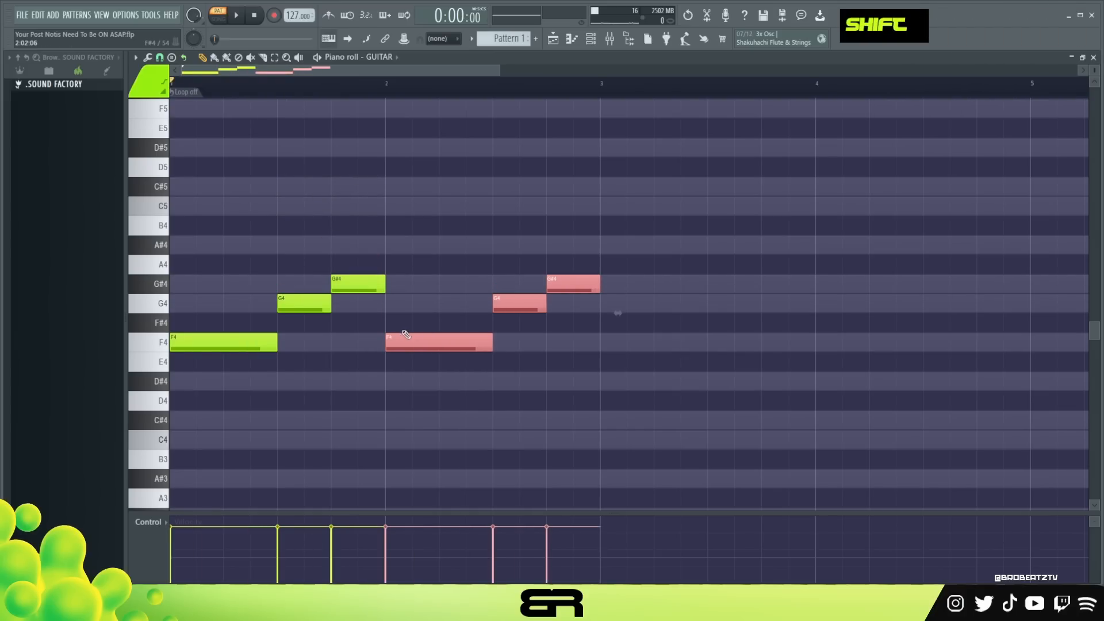
right_click(416, 261)
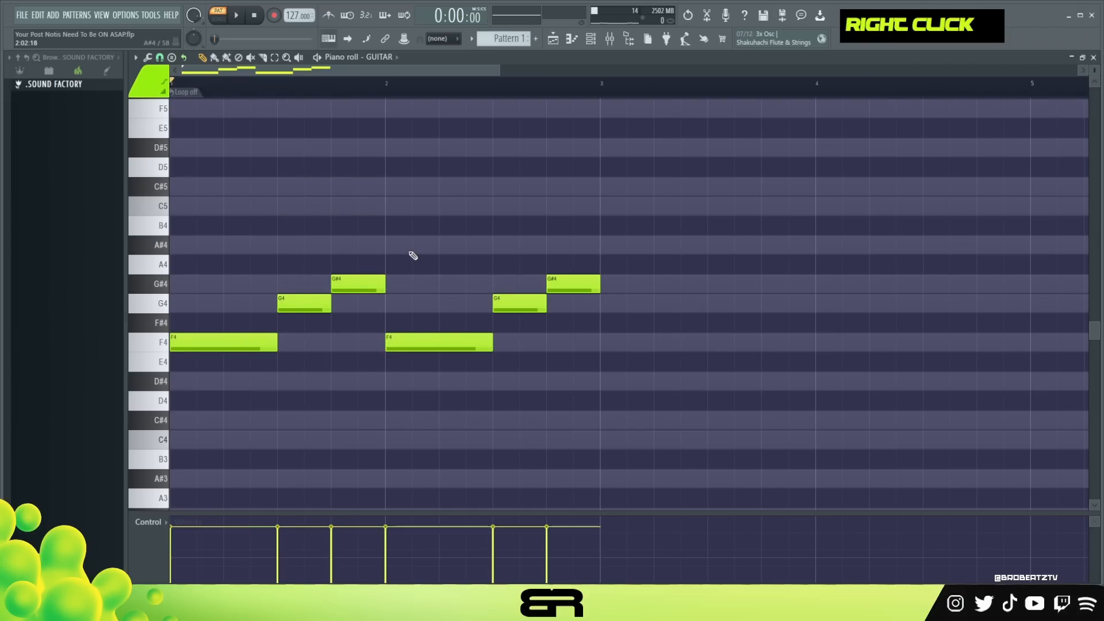
Replace the F4 note at the start of bar 2 with a half-bar A#4 note, auditioning the melody.
click(401, 283)
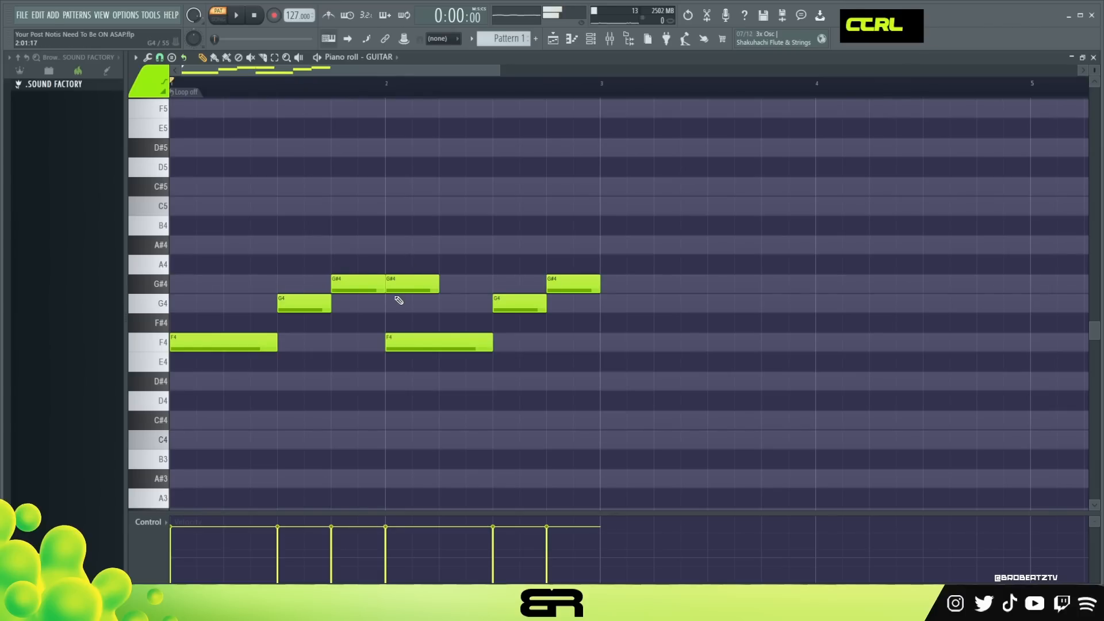
click(399, 303)
drag(402, 276, 403, 232)
right_click(405, 302)
right_click(443, 342)
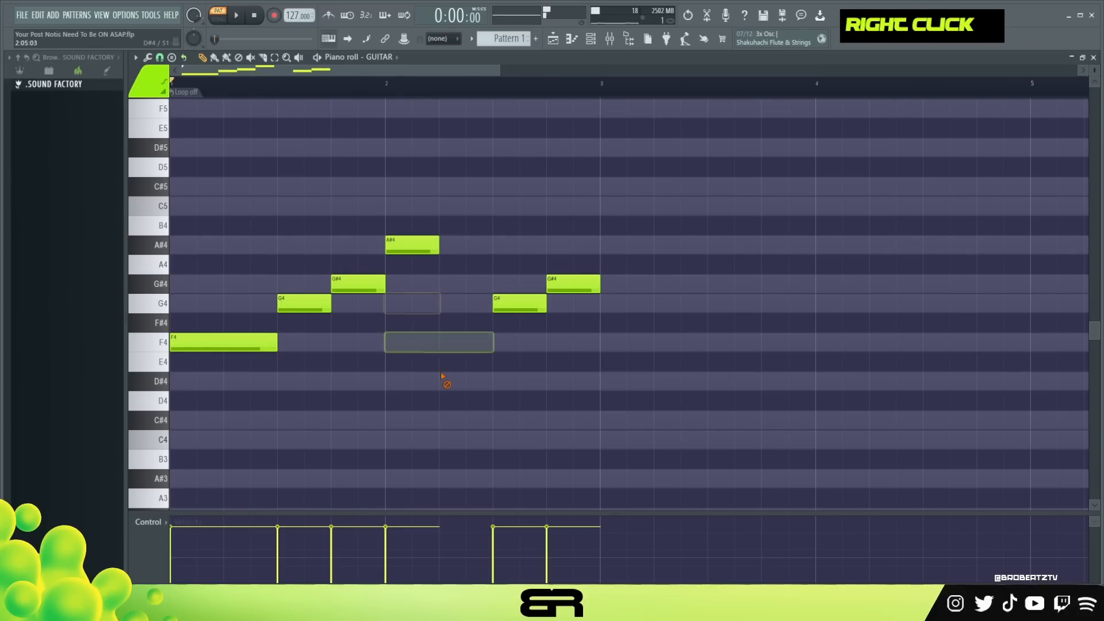
key(space)
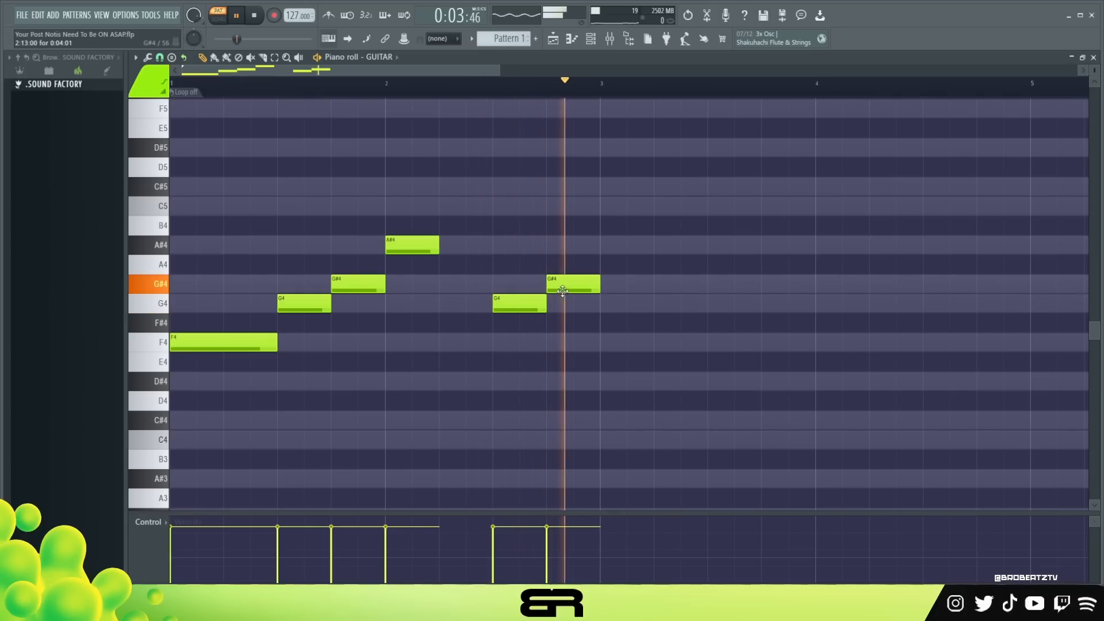
key(space)
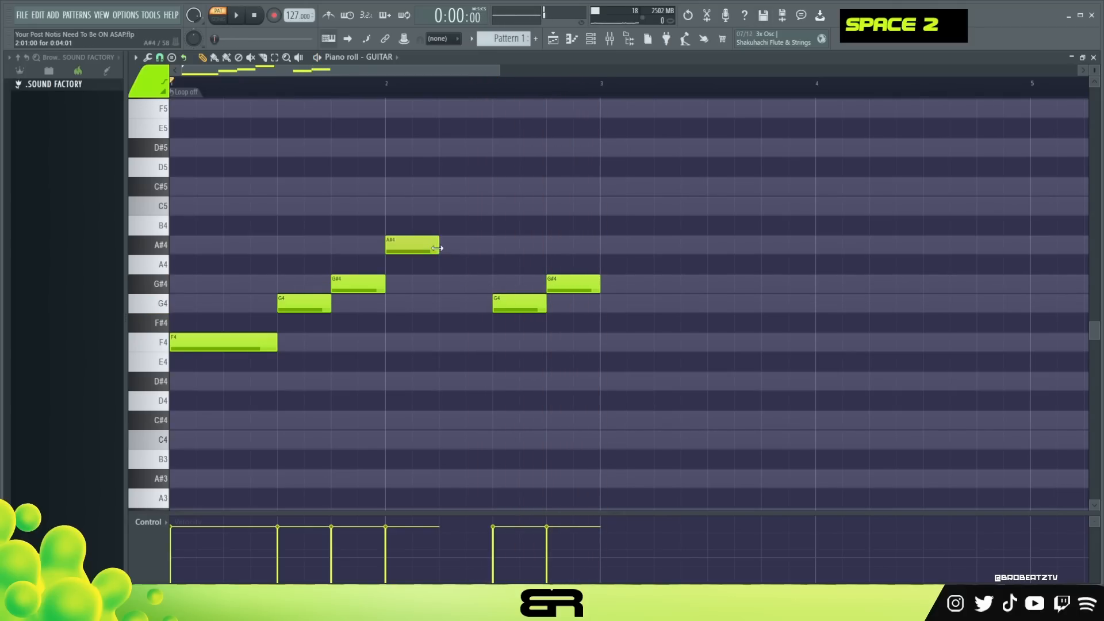
drag(438, 245, 493, 247)
Transpose the three notes of bar 2 down five semitones.
drag(580, 256, 456, 333)
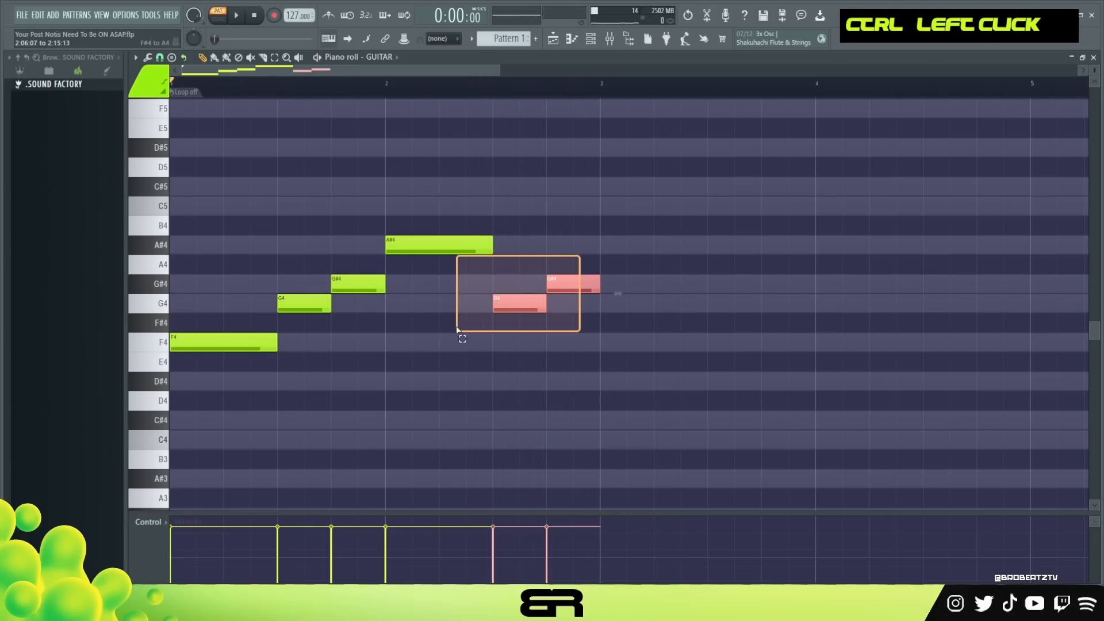
ctrl+shift+click(451, 248)
key(ctrl+Down)
key(ctrl+Up)
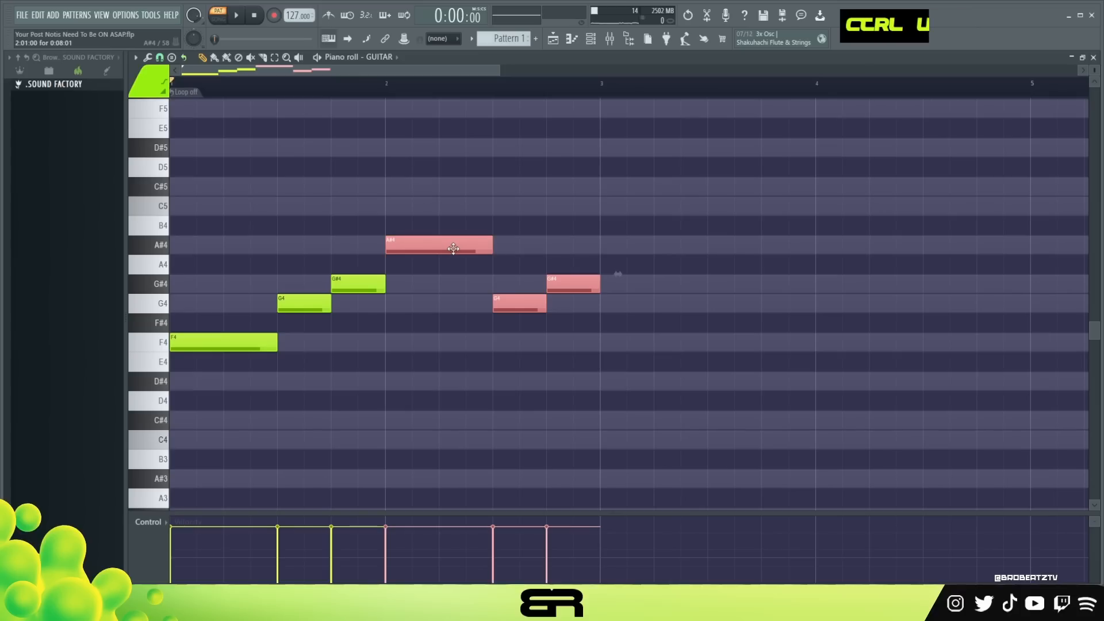
key(shift+Down)
key(shift+Down)
key(shift+Down)
key(shift+Down)
key(shift+Down)
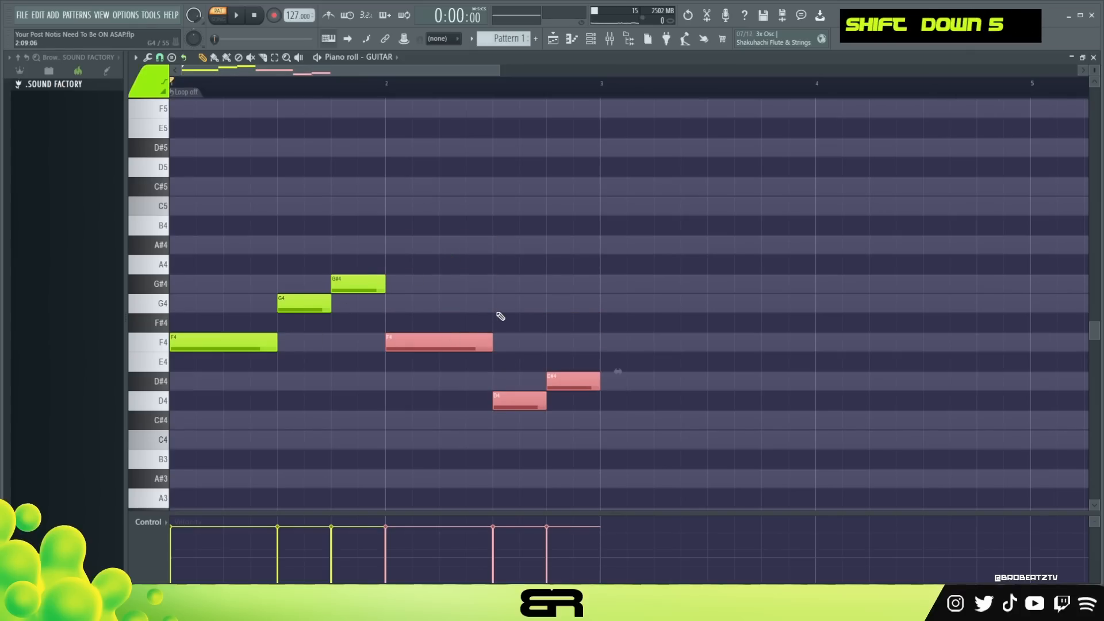
right_click(500, 316)
Set the last two notes of bar 2 to C#4 followed by C4 and play back the melody.
drag(522, 402, 520, 423)
drag(554, 382, 554, 454)
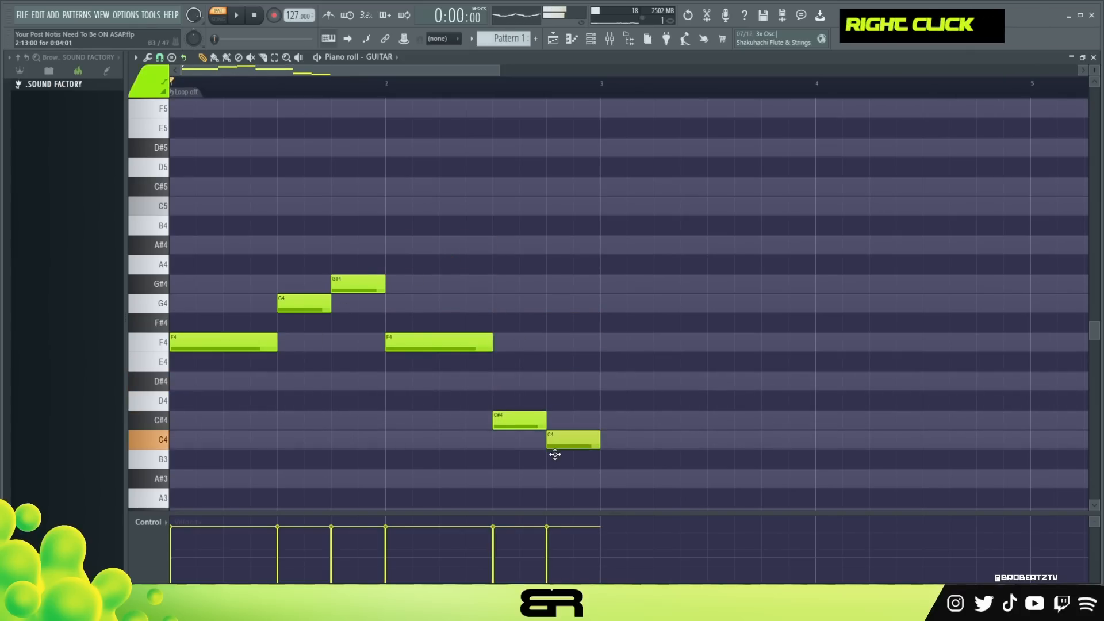
drag(520, 420, 575, 420)
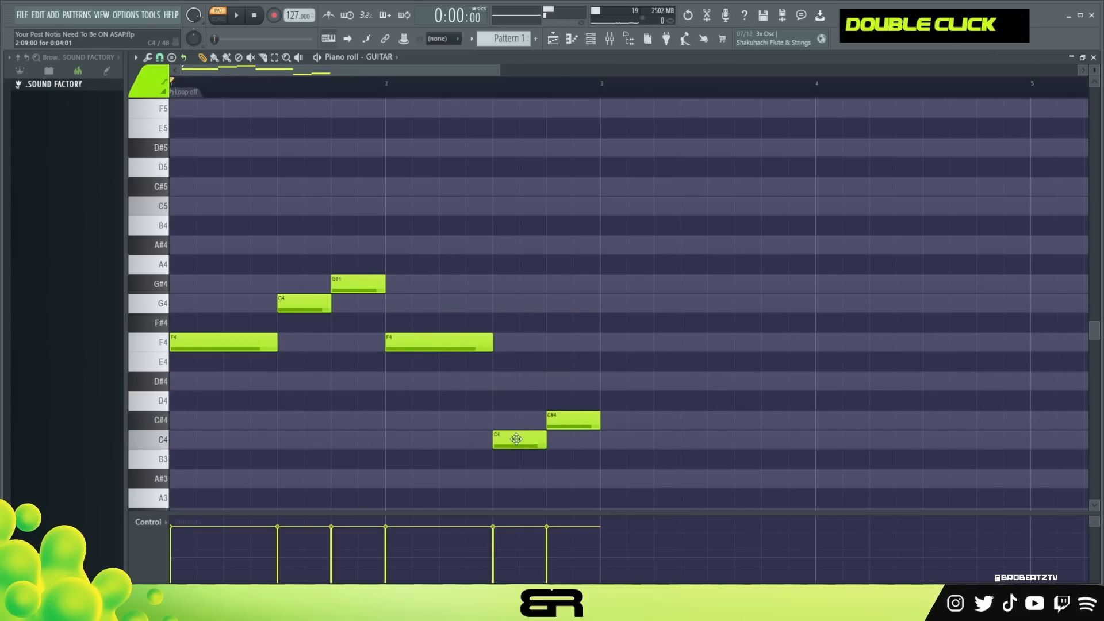
drag(517, 439, 516, 419)
drag(569, 419, 567, 439)
key(space)
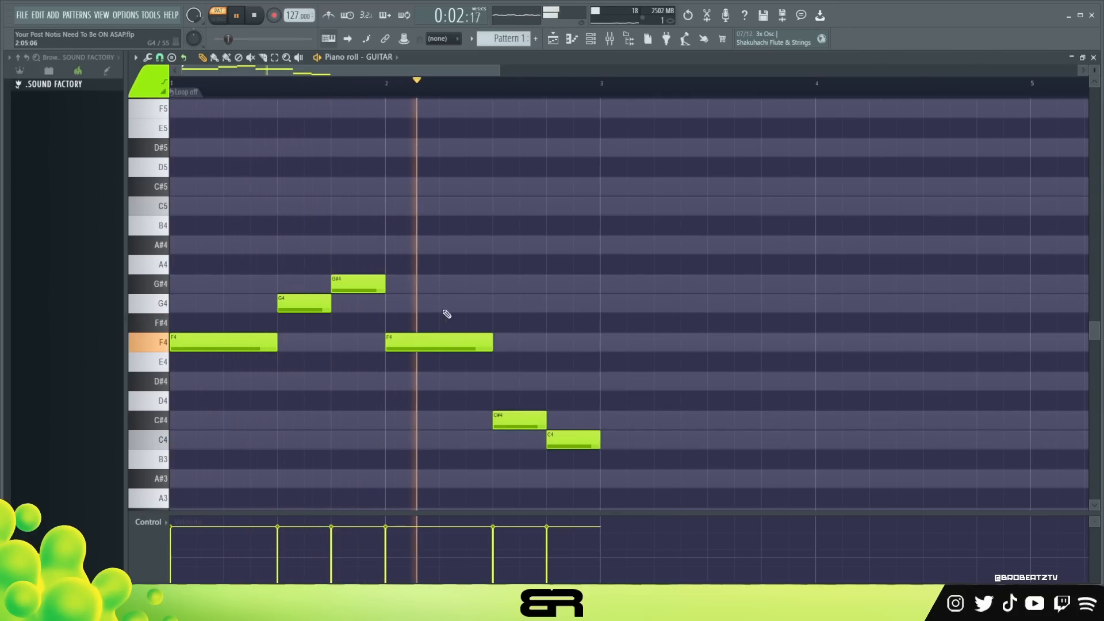
key(space)
key(ctrl)
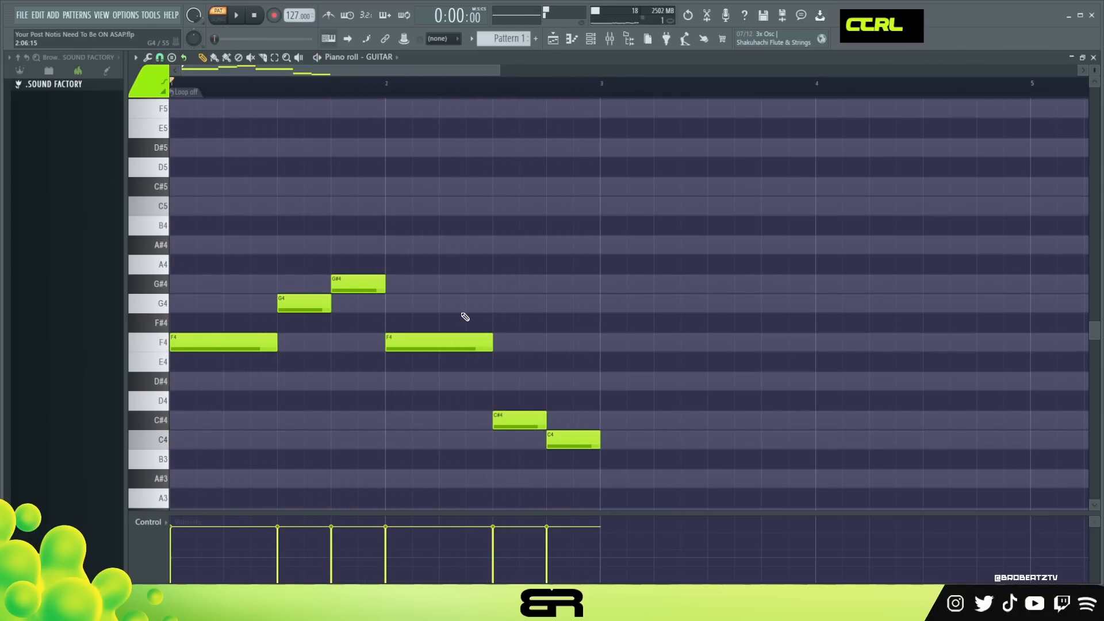
Slightly lower the velocity of all the melody notes and clear the selection.
key(ctrl+a)
alt+scroll(465, 316, down, 2)
right_click(357, 103)
double_click(357, 89)
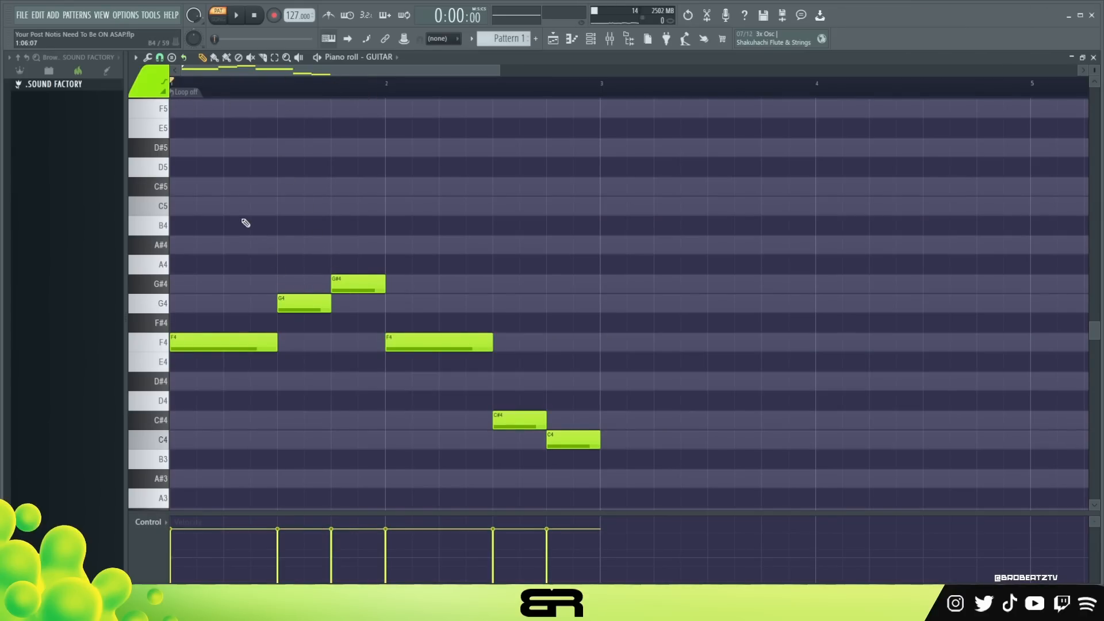
Add a quarter-bar C5 note on the second beat of bar 1, removing the extra C#5 drawn above it.
click(244, 187)
click(244, 206)
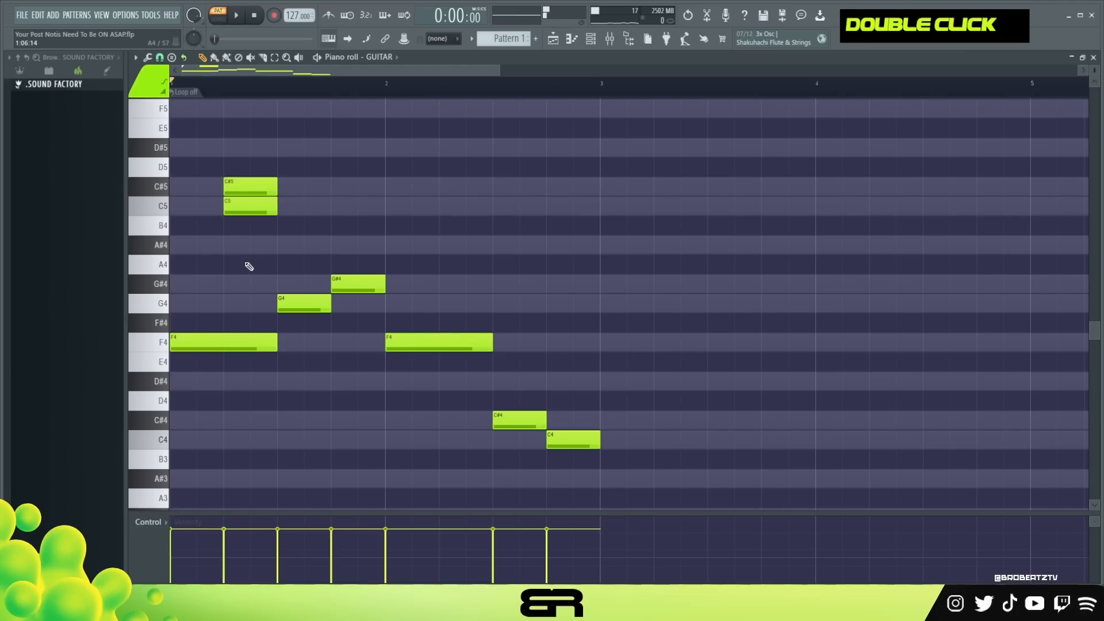
scroll(249, 266, down, 1)
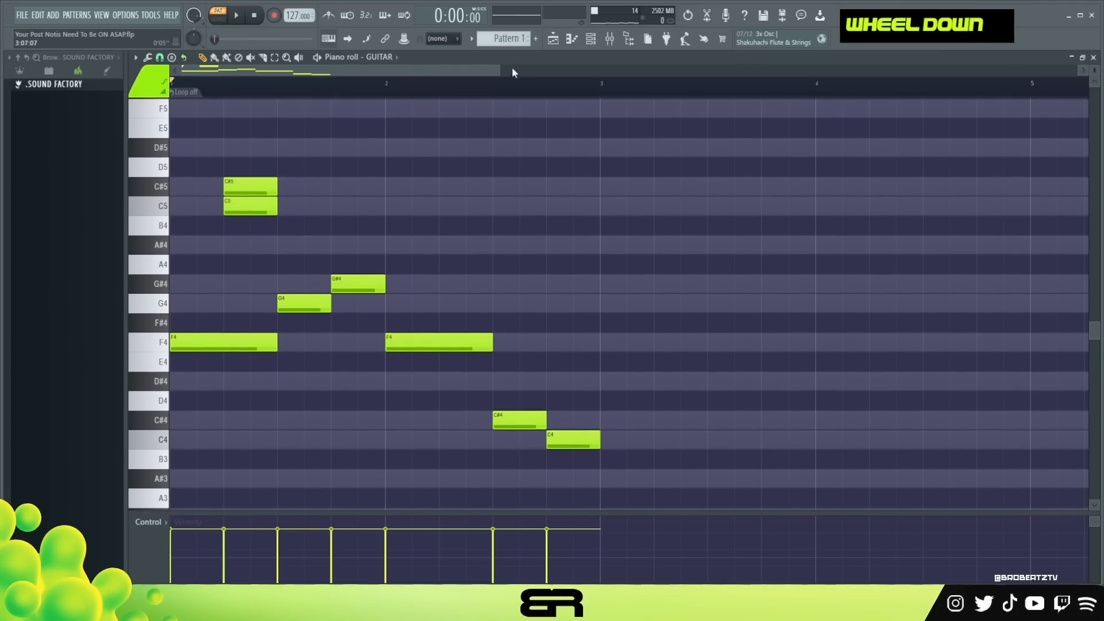
drag(501, 70, 454, 69)
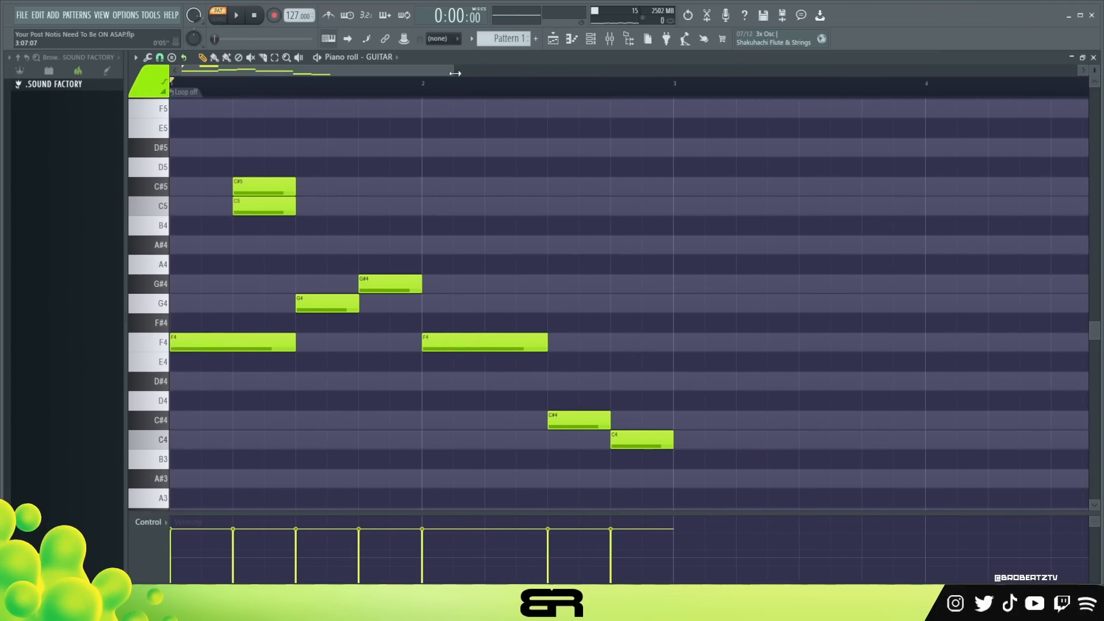
right_click(281, 179)
scroll(286, 204, up, 1)
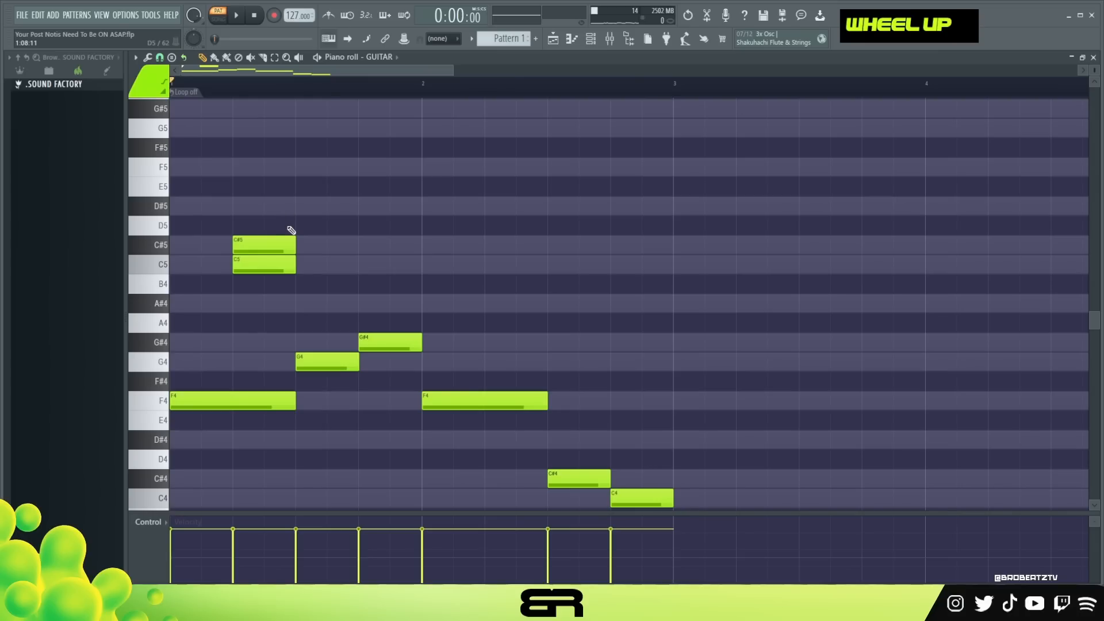
right_click(262, 246)
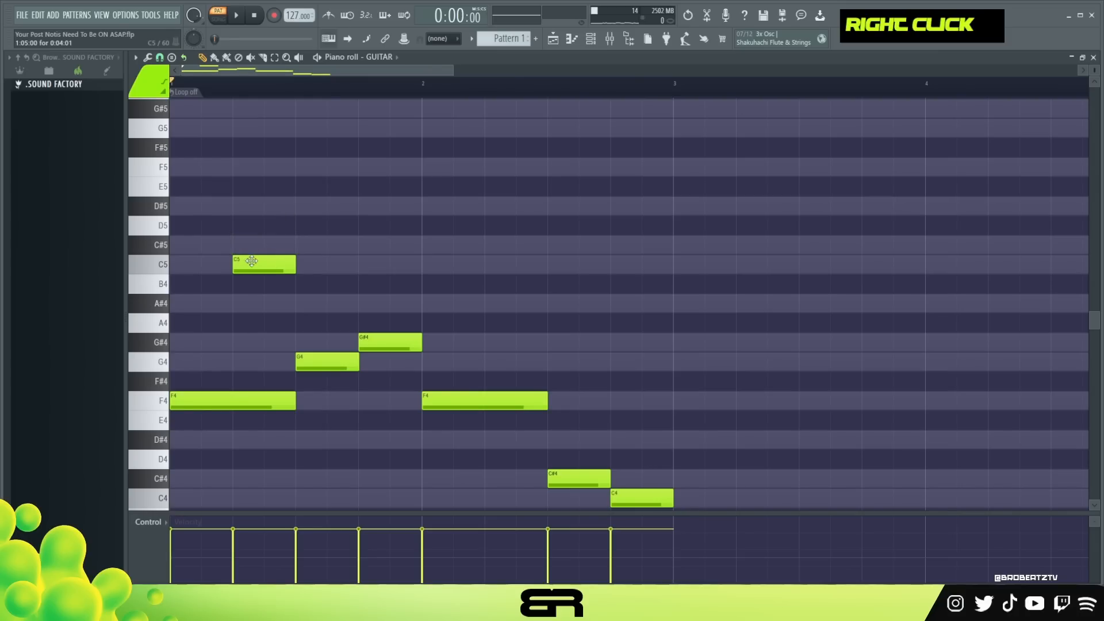
Copy bar 1's G4 and G#4 notes up an octave, placing G5 three eighths into the bar with G#5 directly following it.
drag(348, 346, 369, 360)
drag(349, 359, 286, 358)
key(ctrl+Up)
scroll(322, 185, up, 1)
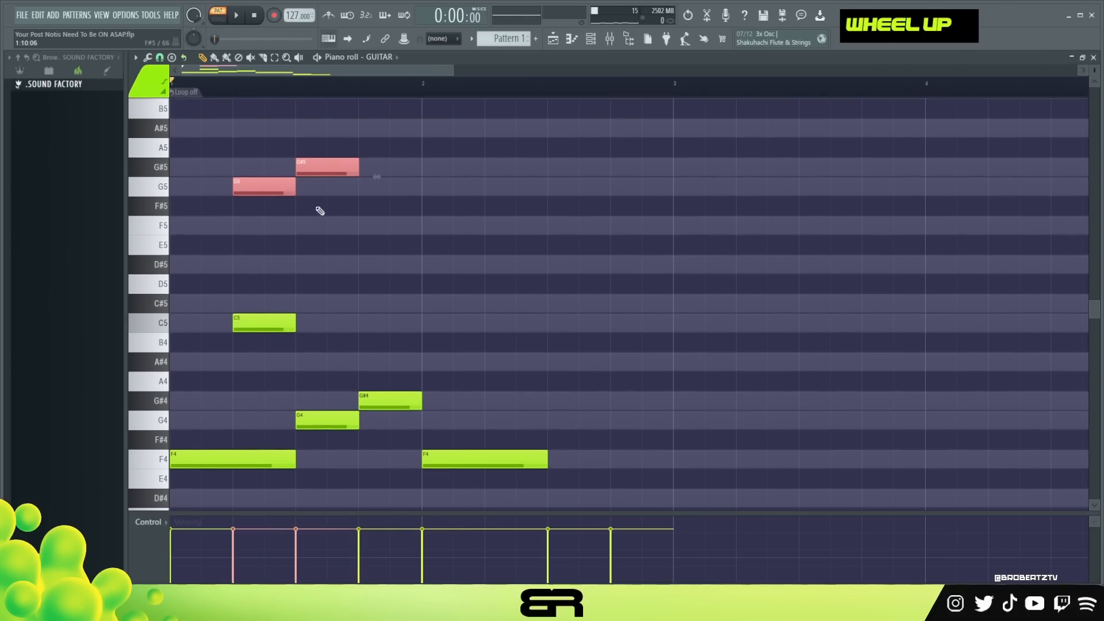
drag(279, 206, 310, 205)
right_click(314, 205)
drag(265, 140, 314, 189)
drag(262, 186, 292, 186)
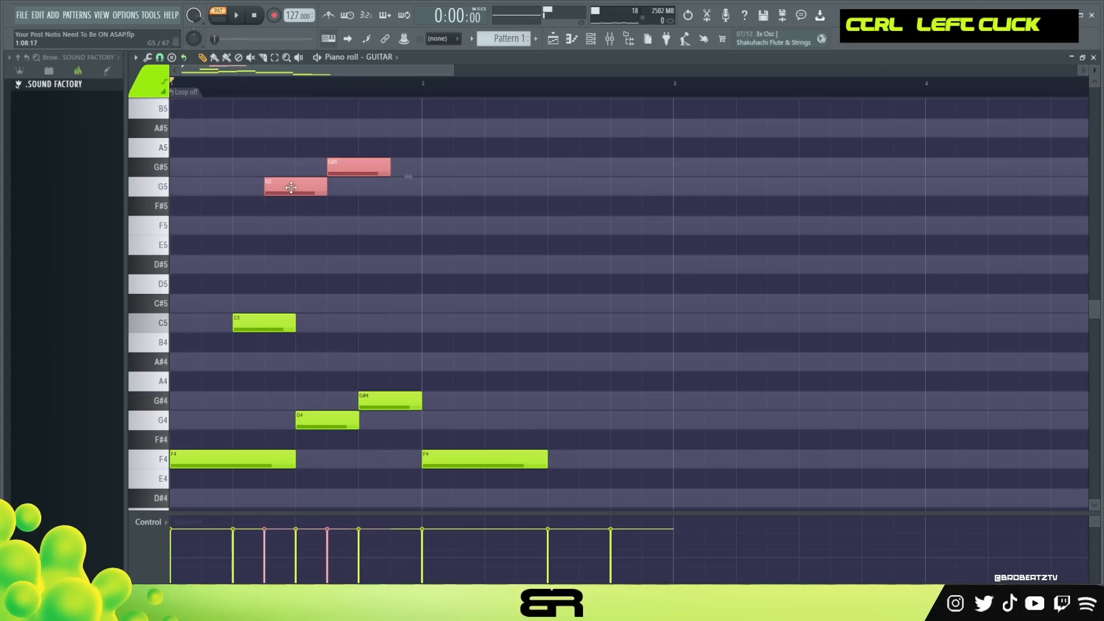
right_click(301, 276)
Move the C5 note to one eighth of a bar after the start of bar 1 and play back the melody.
key(space)
key(space)
drag(271, 322, 240, 322)
key(space)
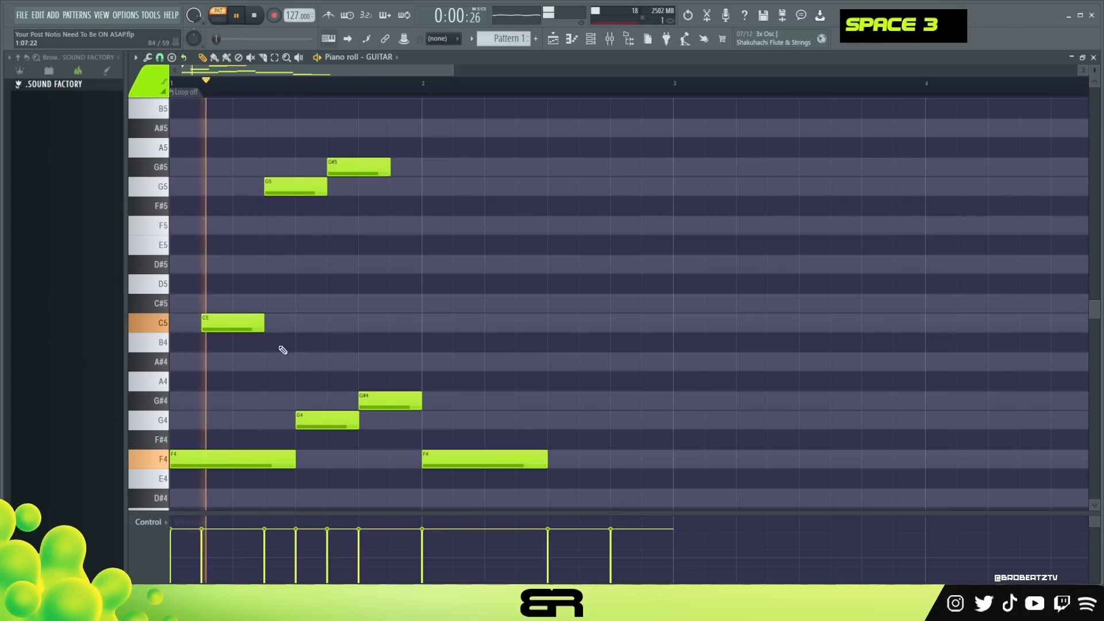
Add a quarter-bar G#4 note on the second beat of bar 1 and play back the melody.
key(space)
double_click(270, 401)
key(space)
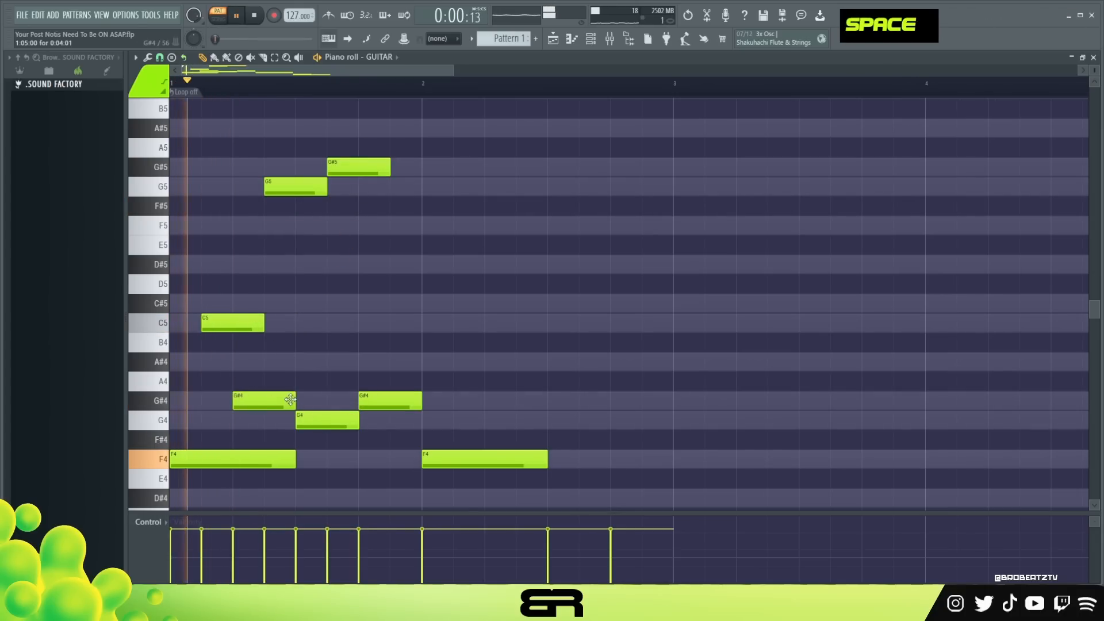
key(space)
key(space)
Move G#5 to the last beat of bar 1 and lengthen G5 to slightly overlap it, auditioning the result.
drag(353, 167, 384, 166)
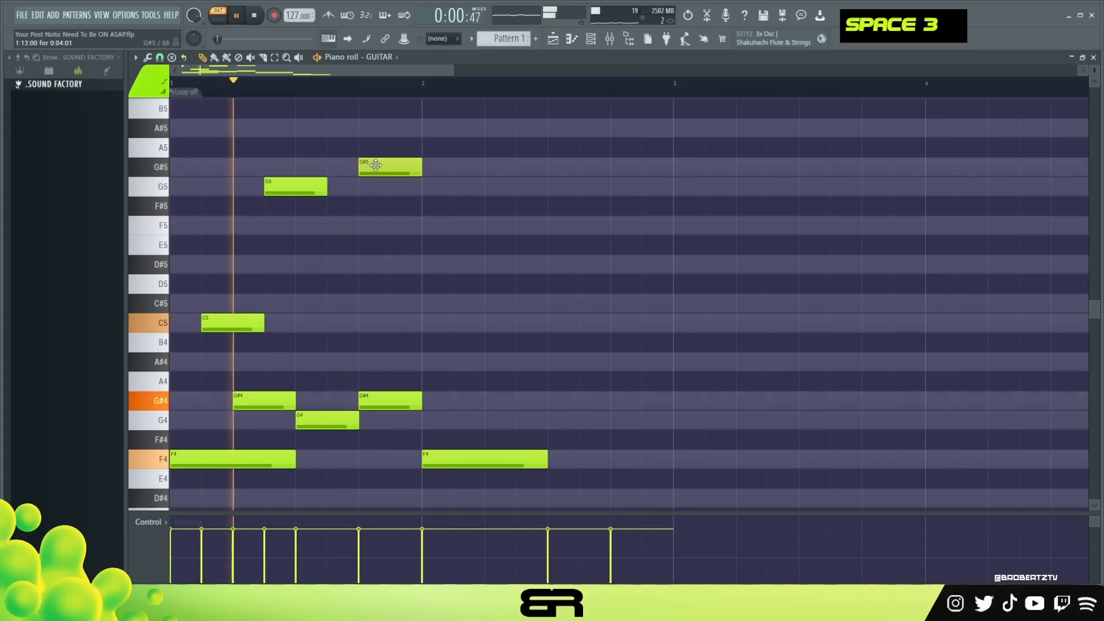
key(space)
drag(326, 191, 365, 198)
drag(214, 313, 419, 140)
right_click(480, 249)
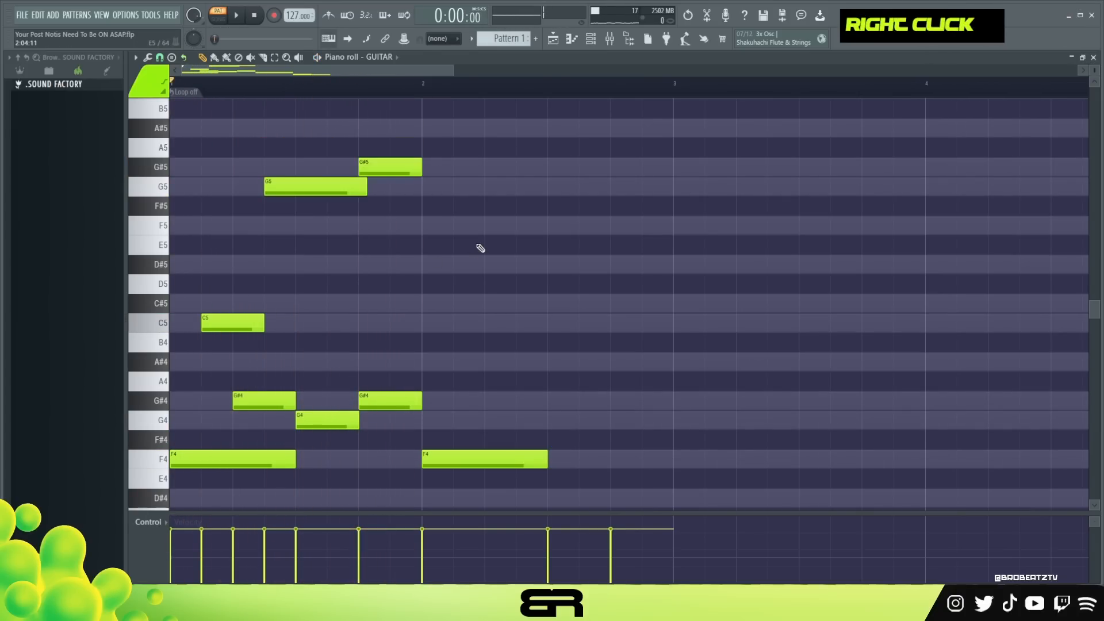
scroll(478, 247, down, 1)
scroll(461, 251, up, 1)
scroll(458, 249, down, 1)
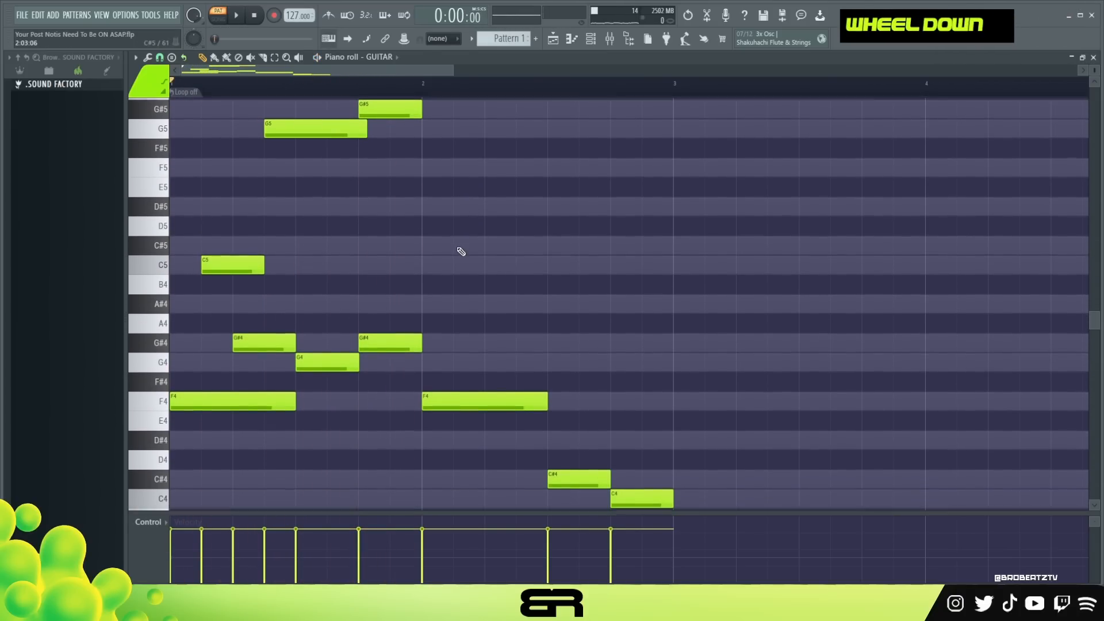
key(space)
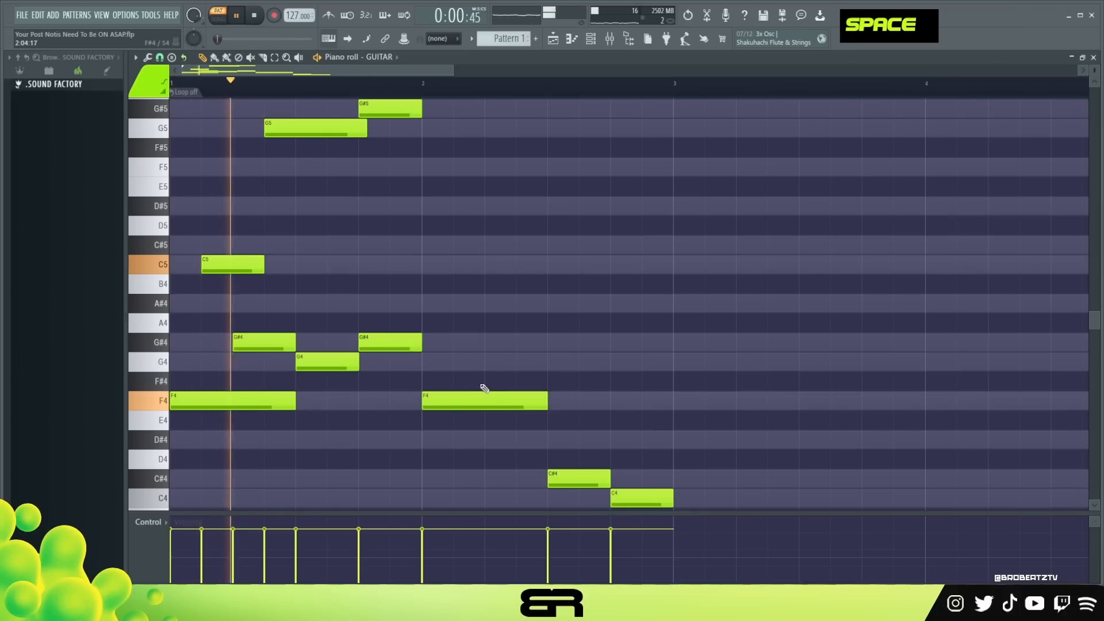
Copy bar 1's C5 note to the same position in bar 2 and audition it.
key(space)
ctrl+click(230, 266)
drag(230, 266, 483, 267)
key(space)
Duplicate the F4 note at the start of bar 2 one octave up as F5 and play back the melody.
scroll(433, 306, up, 1)
drag(468, 471, 468, 473)
shift+click(467, 476)
right_click(467, 477)
ctrl+click(458, 459)
shift+click(447, 458)
key(ctrl+Up)
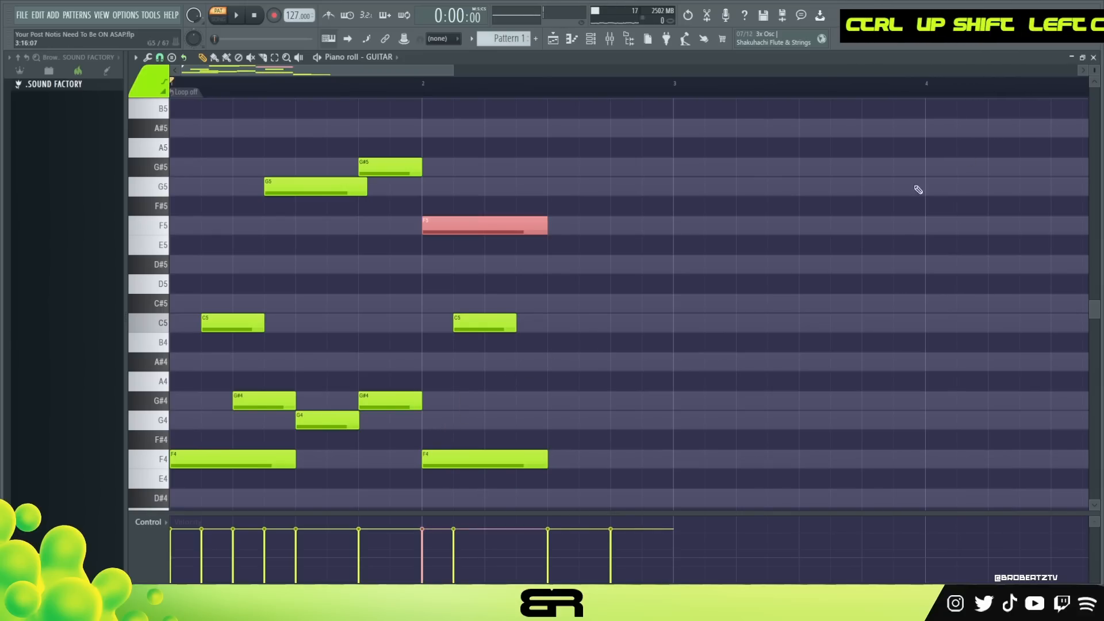
scroll(1094, 70, down, 2)
scroll(833, 189, down, 1)
right_click(783, 229)
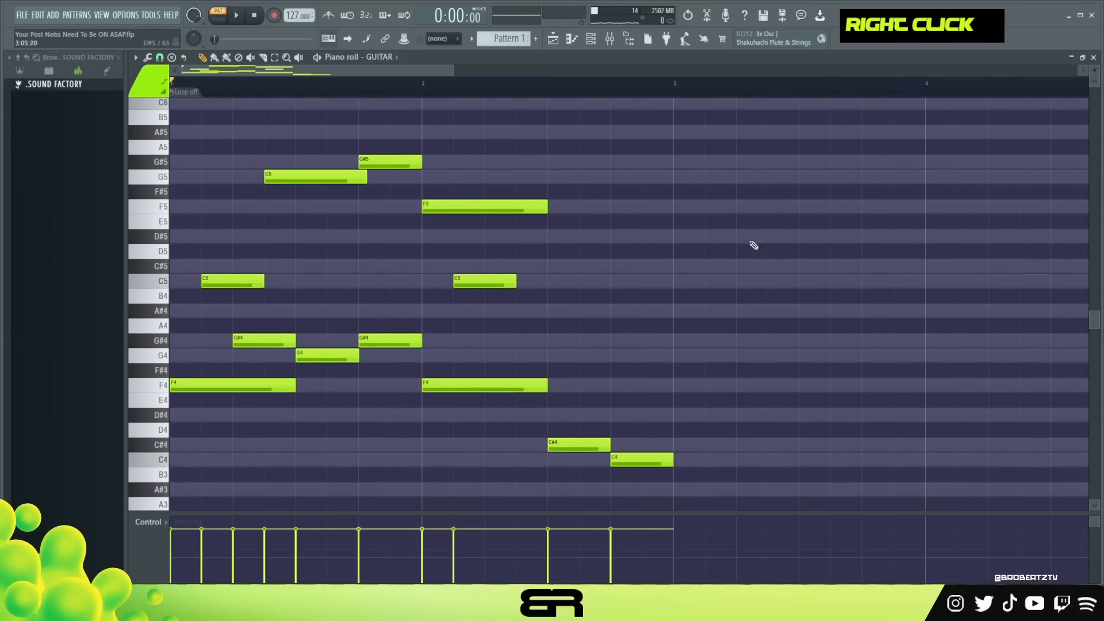
key(space)
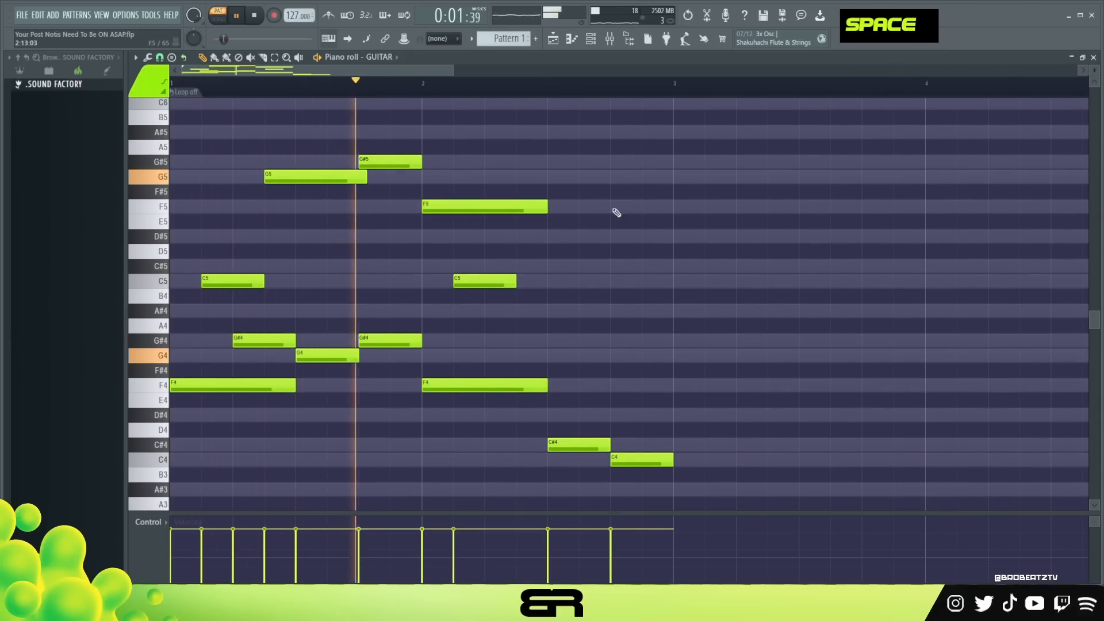
Copy a quarter-bar G#4 note from bar 1 to the second beat of bar 2 and audition it.
key(space)
drag(396, 333, 523, 341)
key(space)
right_click(586, 353)
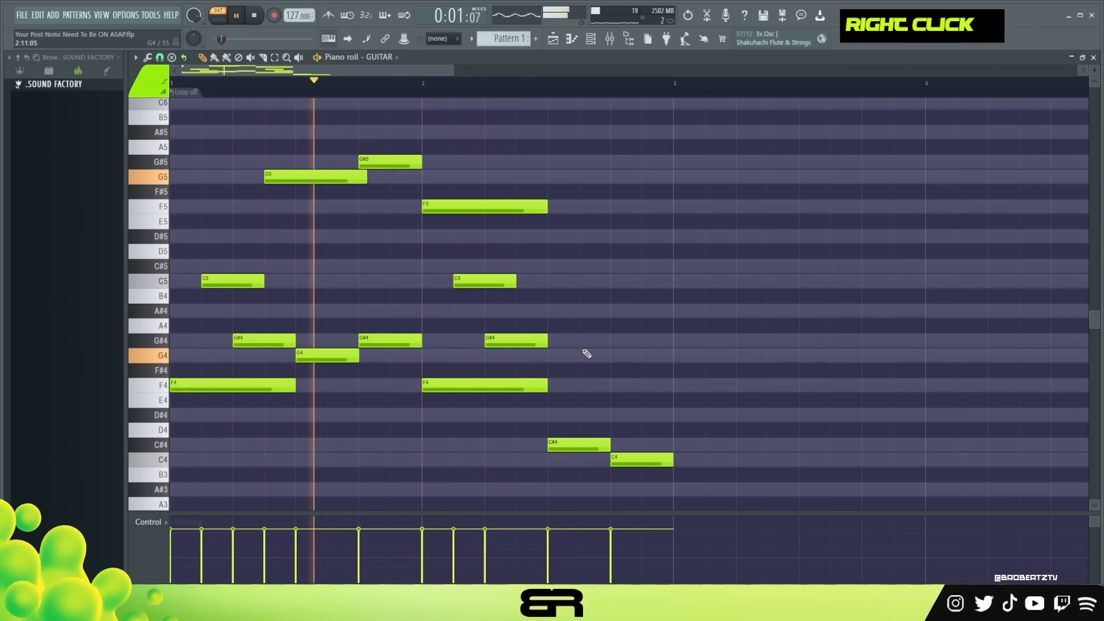
key(space)
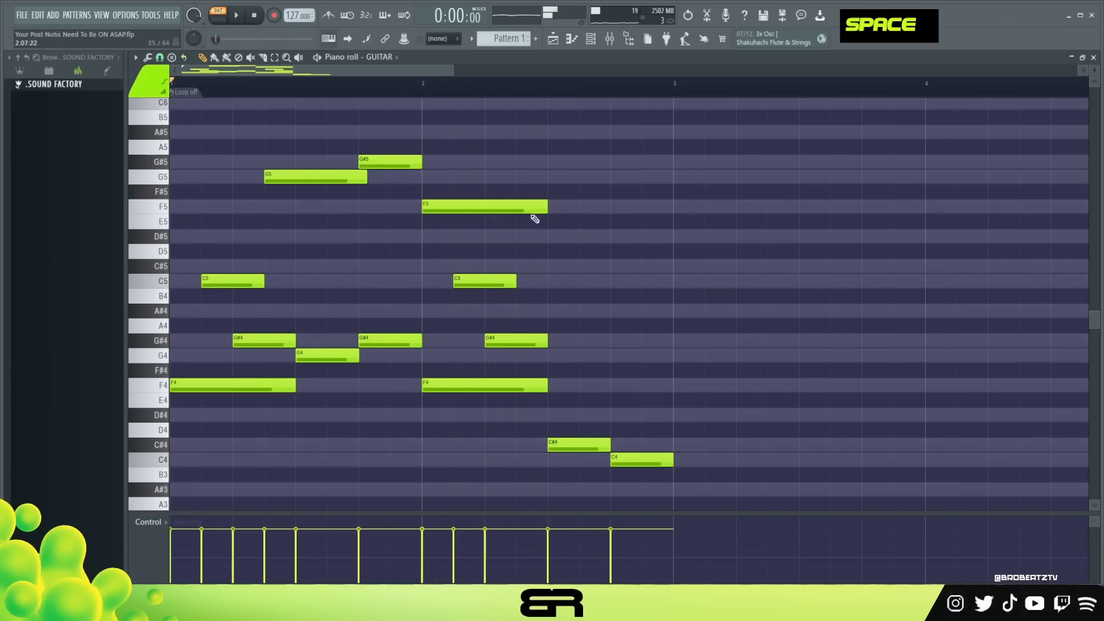
Shorten the F5 note in bar 2, add a quarter-bar G5 note after it, and audition the phrase.
drag(530, 164, 511, 217)
key(space)
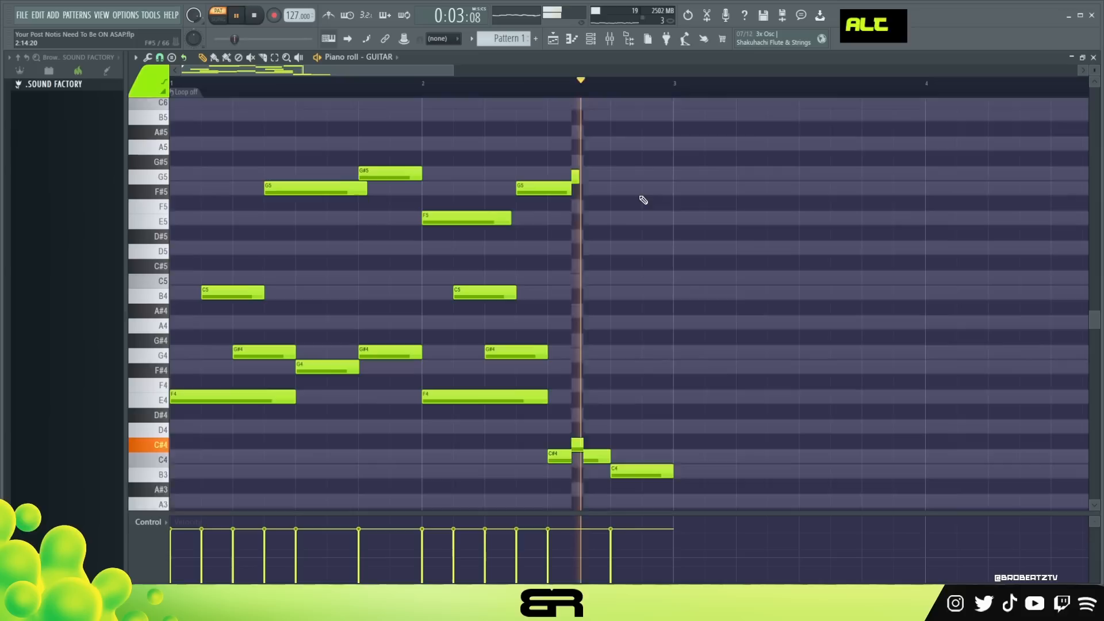
key(space)
Add overlapping C6 and A#5 notes over the end of bar 2 and slightly lower their velocity.
scroll(609, 149, up, 1)
click(618, 132)
right_click(640, 132)
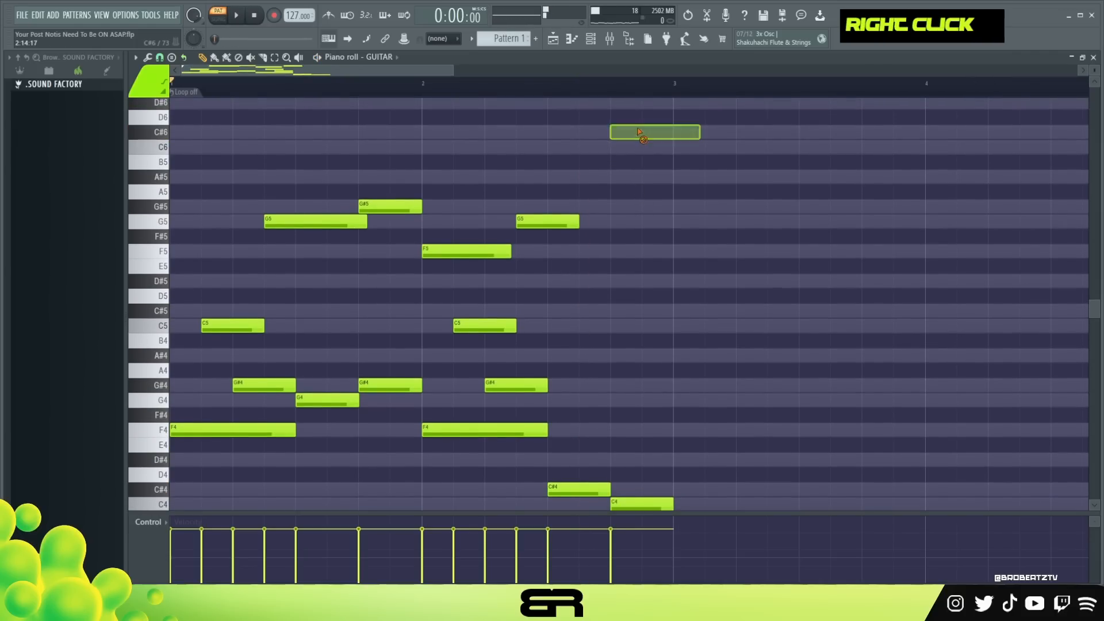
drag(600, 126, 665, 204)
scroll(723, 224, down, 2)
key(space)
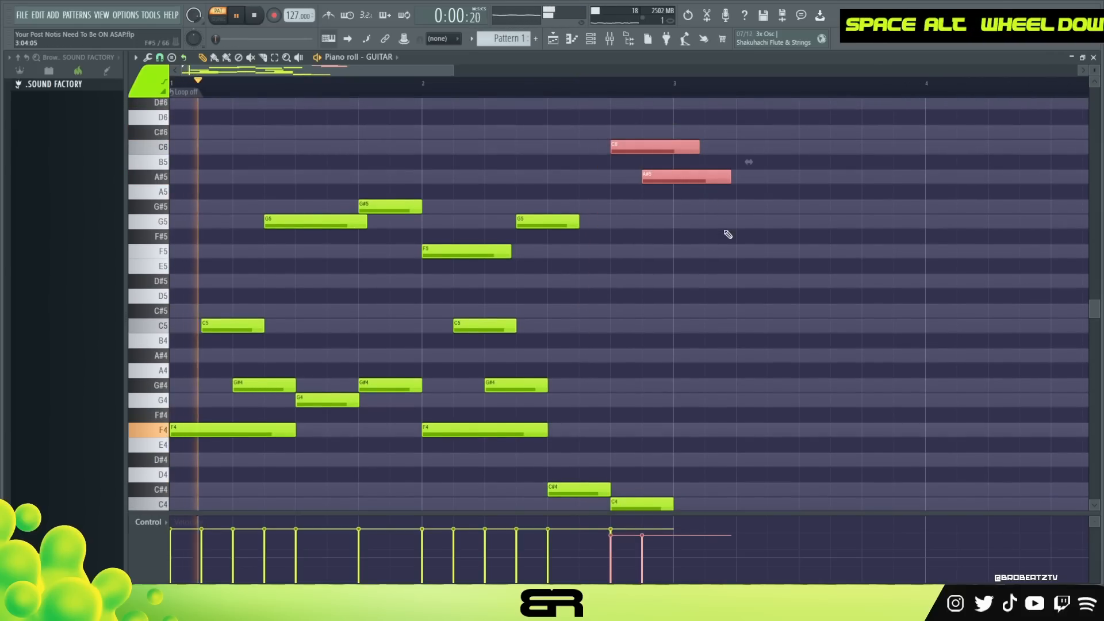
right_click(727, 235)
Reduce the velocity of every note in the two-bar phrase a little more while it plays.
key(ctrl+a)
scroll(724, 235, down, 2)
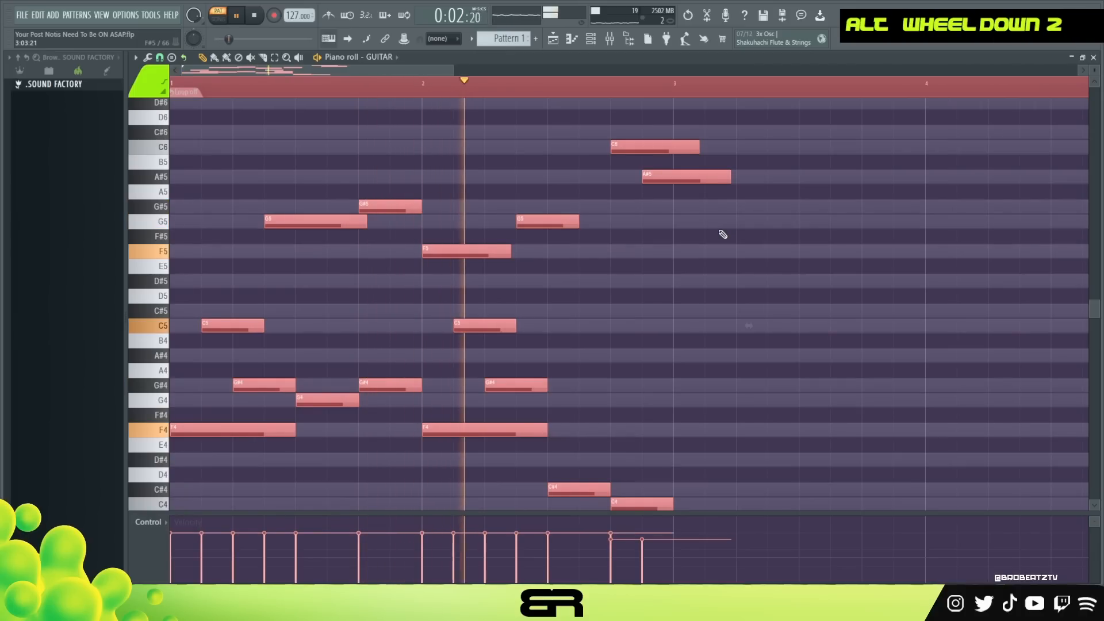
scroll(722, 235, up, 1)
right_click(722, 237)
key(space)
Shorten the C6 and A#5 notes at the end of bar 2.
drag(696, 148, 665, 148)
drag(638, 130, 667, 178)
scroll(696, 212, down, 1)
right_click(706, 235)
Select the whole two-bar phrase and duplicate it into bars 3 and 4.
drag(391, 170, 708, 400)
key(ctrl+a)
shift+click(227, 429)
Trim the C6 note near the end of bar 2 a little shorter and clear the selection.
right_click(675, 196)
alt+click(662, 177)
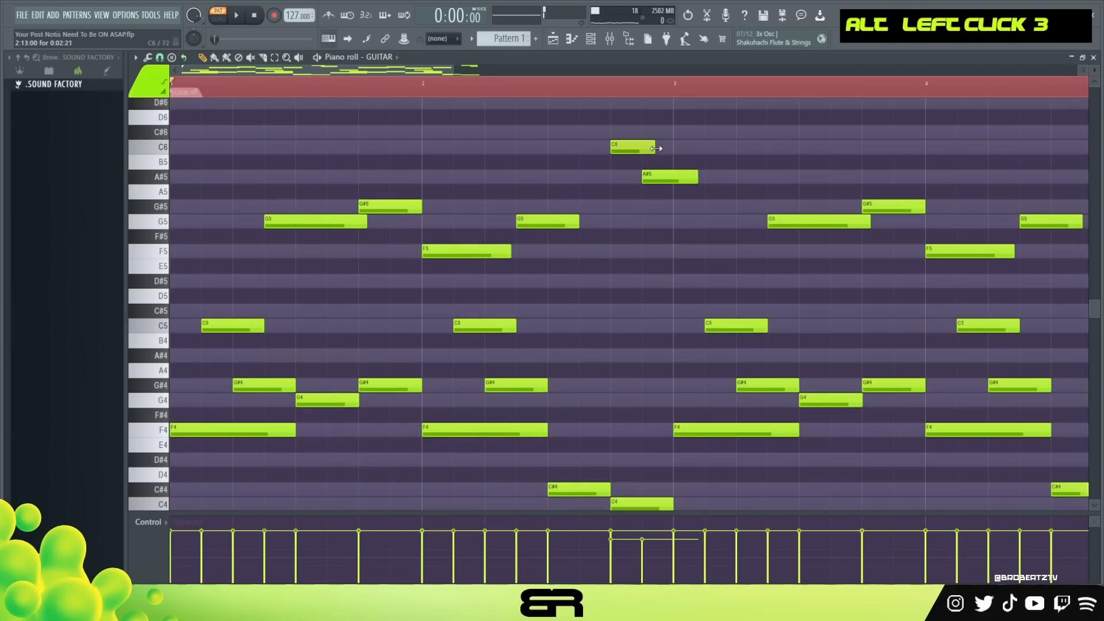
double_click(547, 86)
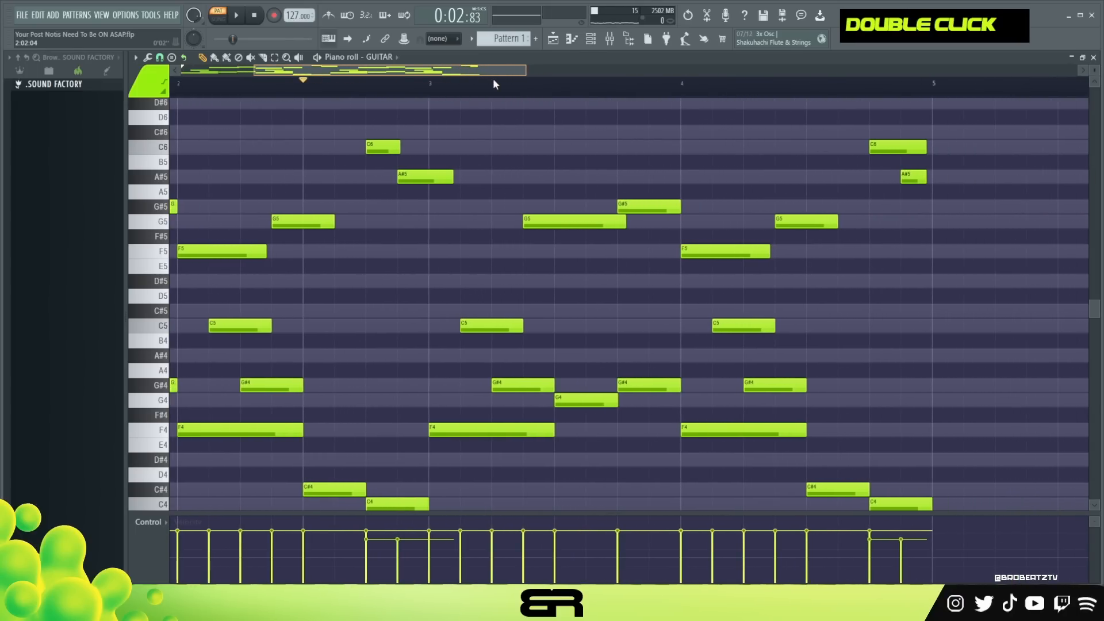
alt+drag(303, 223, 346, 223)
drag(400, 72, 447, 81)
scroll(458, 123, down, 1)
scroll(536, 122, up, 1)
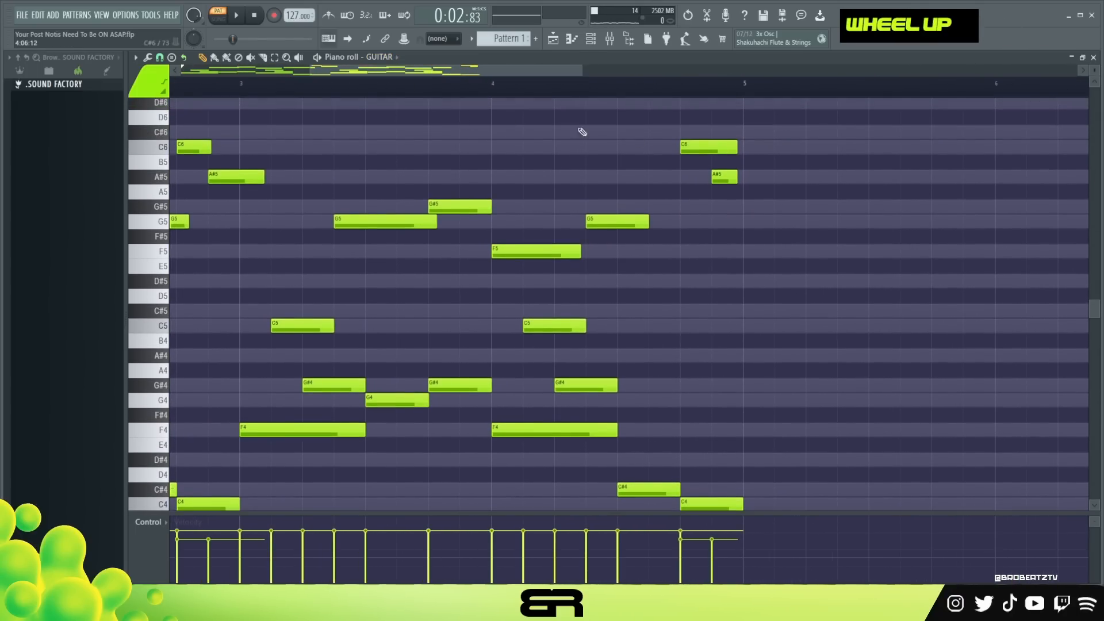
ctrl+drag(755, 151, 517, 511)
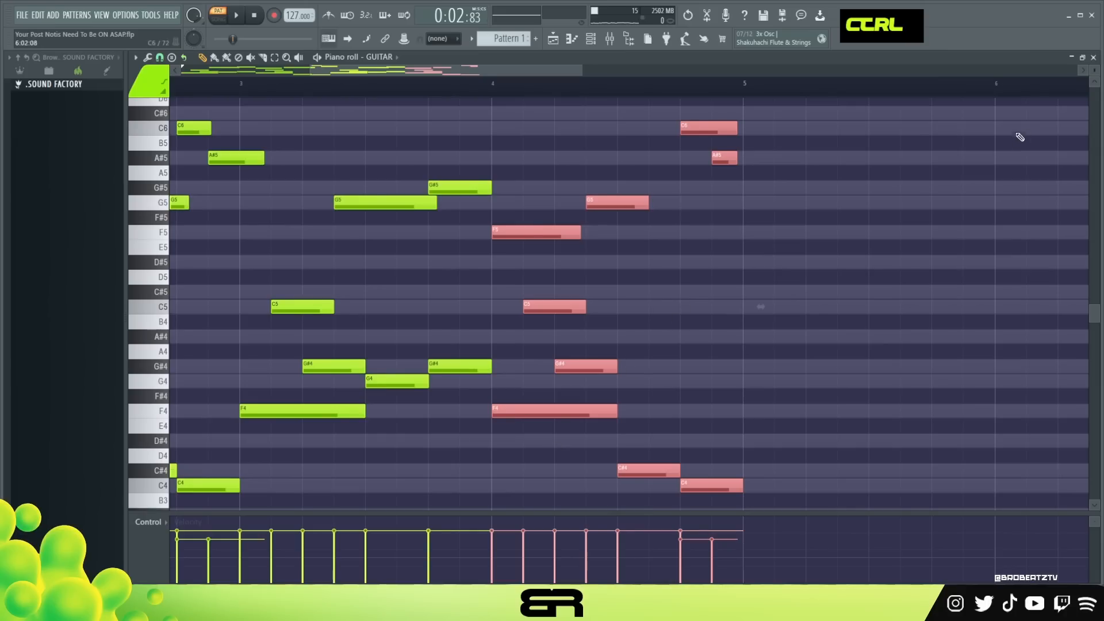
scroll(838, 239, down, 1)
scroll(812, 258, up, 2)
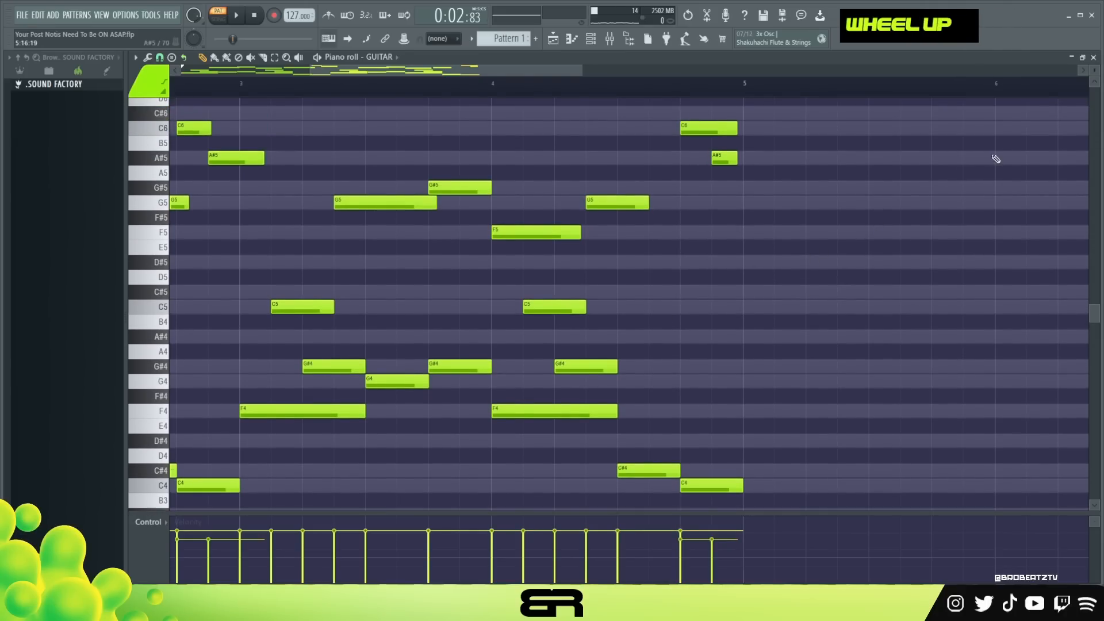
scroll(1093, 69, down, 1)
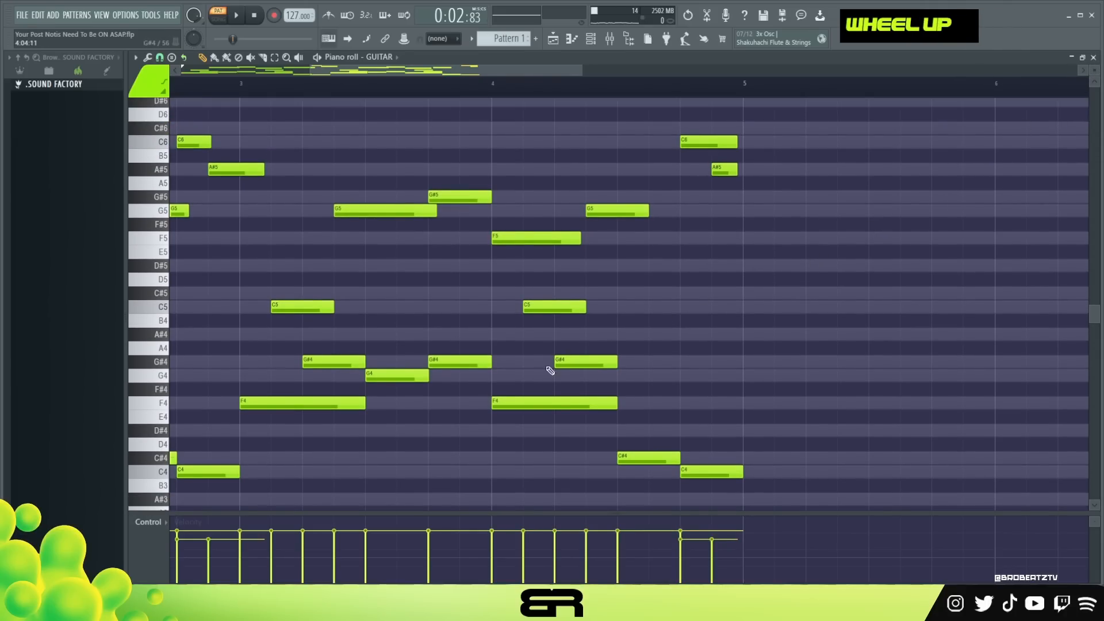
ctrl+shift+click(319, 401)
ctrl+shift+drag(515, 388, 535, 422)
right_click(443, 423)
ctrl+shift+drag(297, 388, 301, 414)
ctrl+shift+drag(539, 396, 535, 421)
right_click(759, 289)
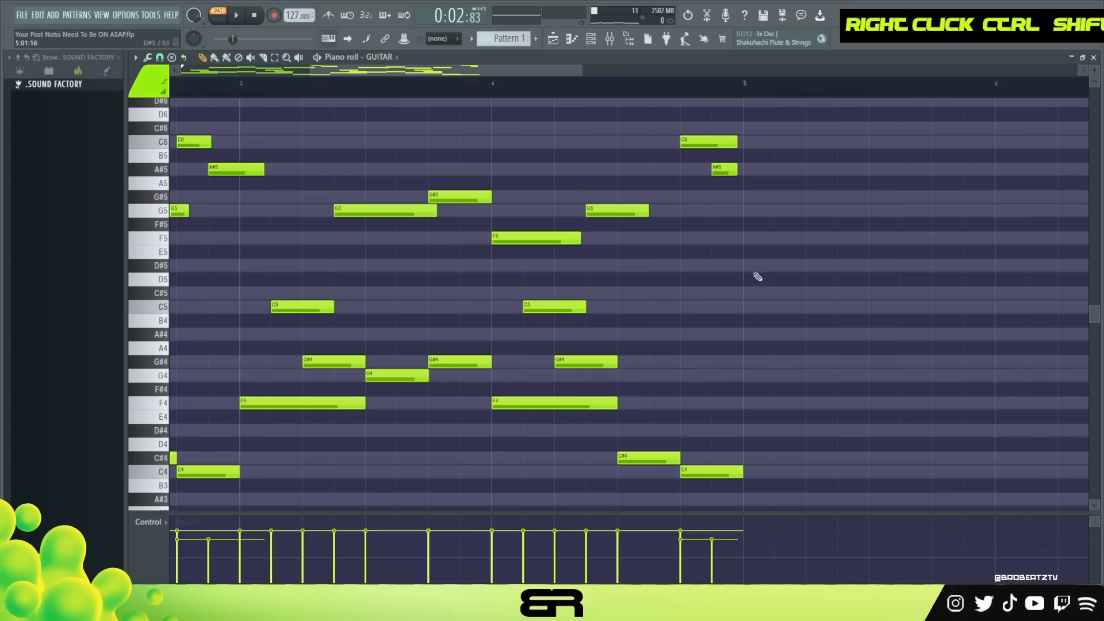
Play back the melody from bar 3 and delete the F5 note at the start of bar 4.
key(space)
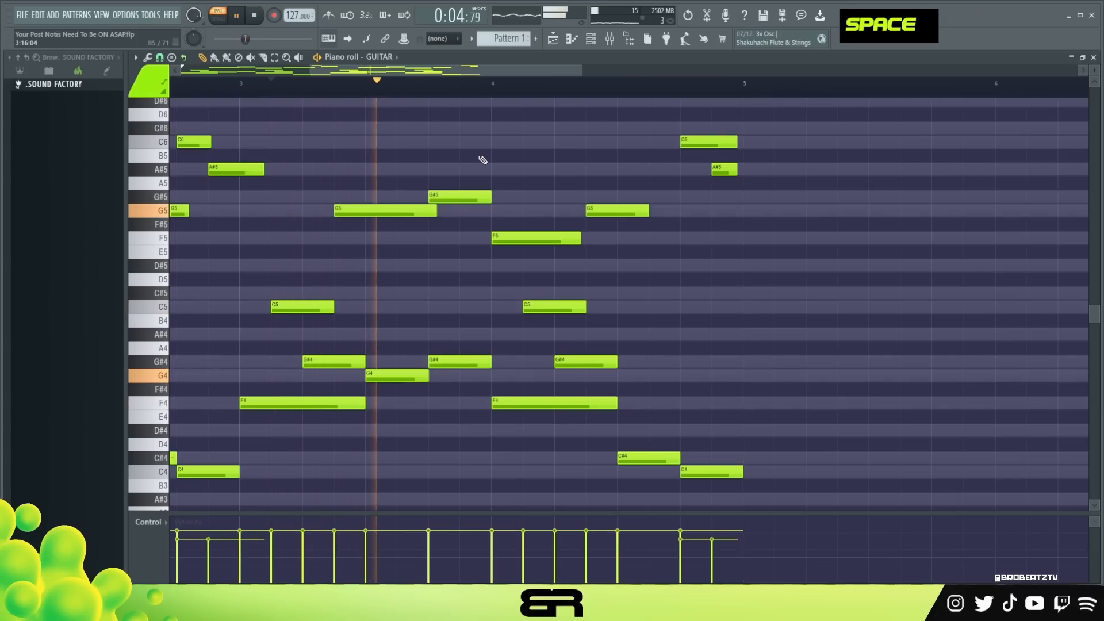
key(space)
key(space)
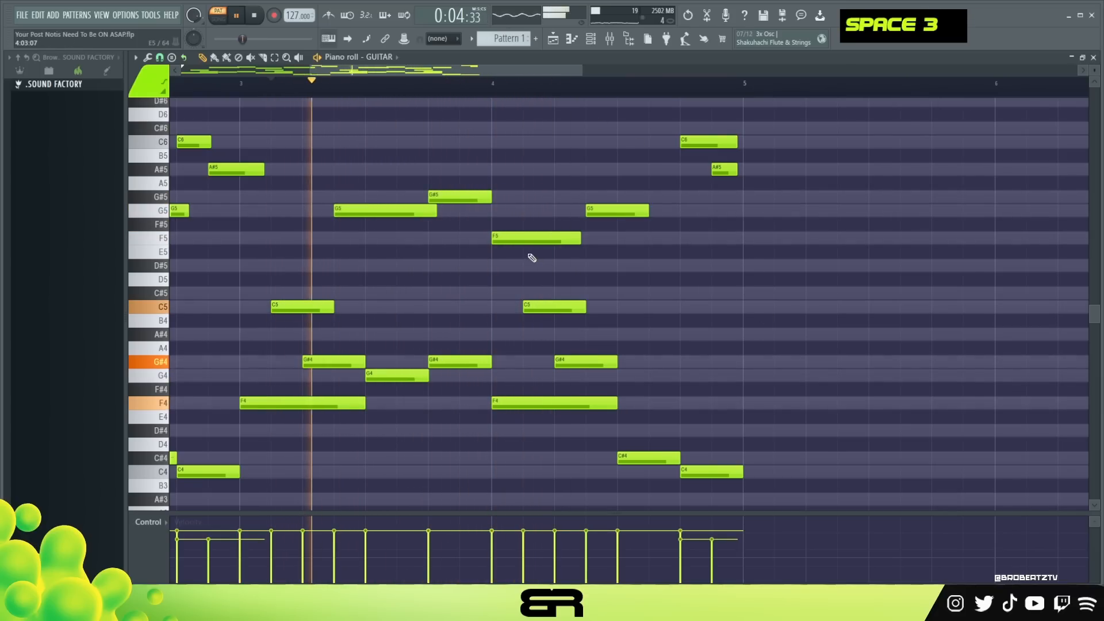
right_click(532, 238)
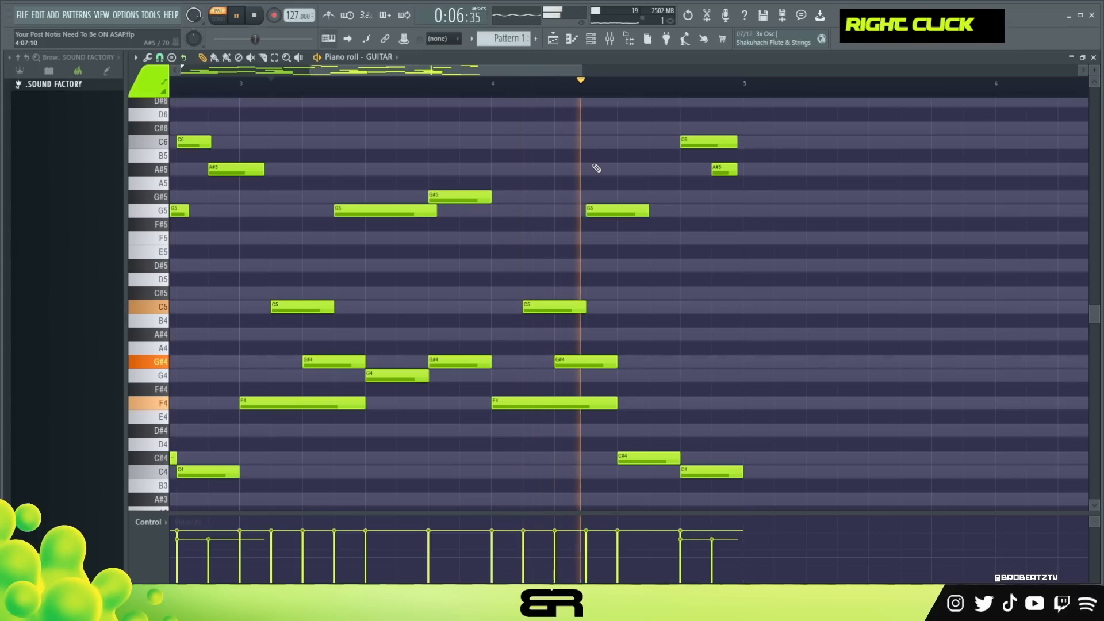
key(space)
key(space)
Replace the C6 and A#5 notes at the end of bar 4 with overlapping G#5 and G5 notes.
right_click(708, 142)
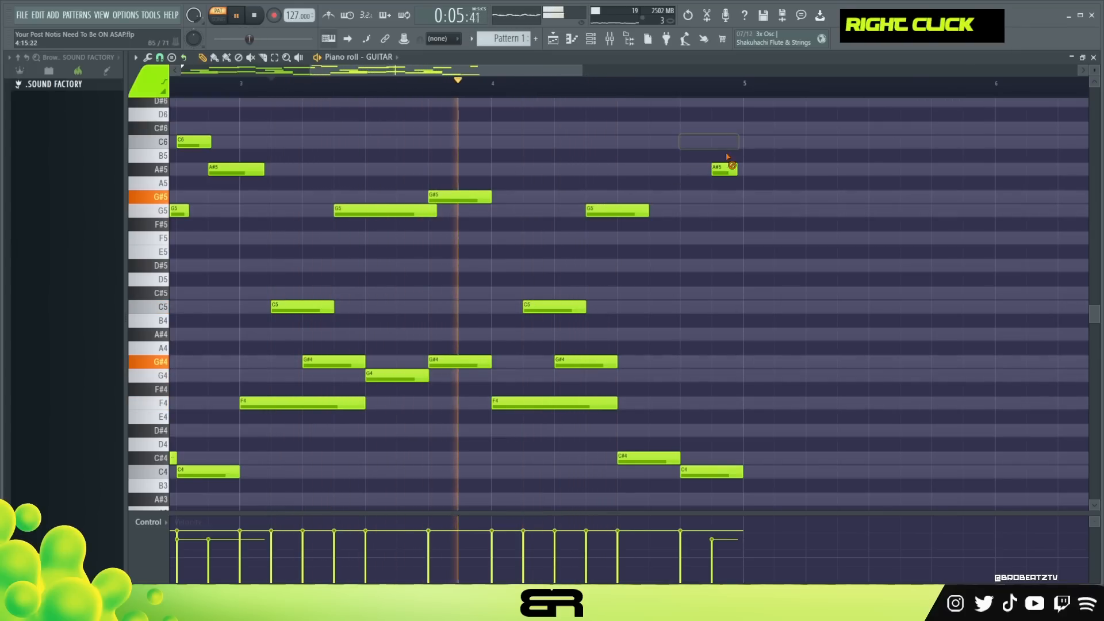
right_click(724, 169)
click(653, 196)
click(710, 216)
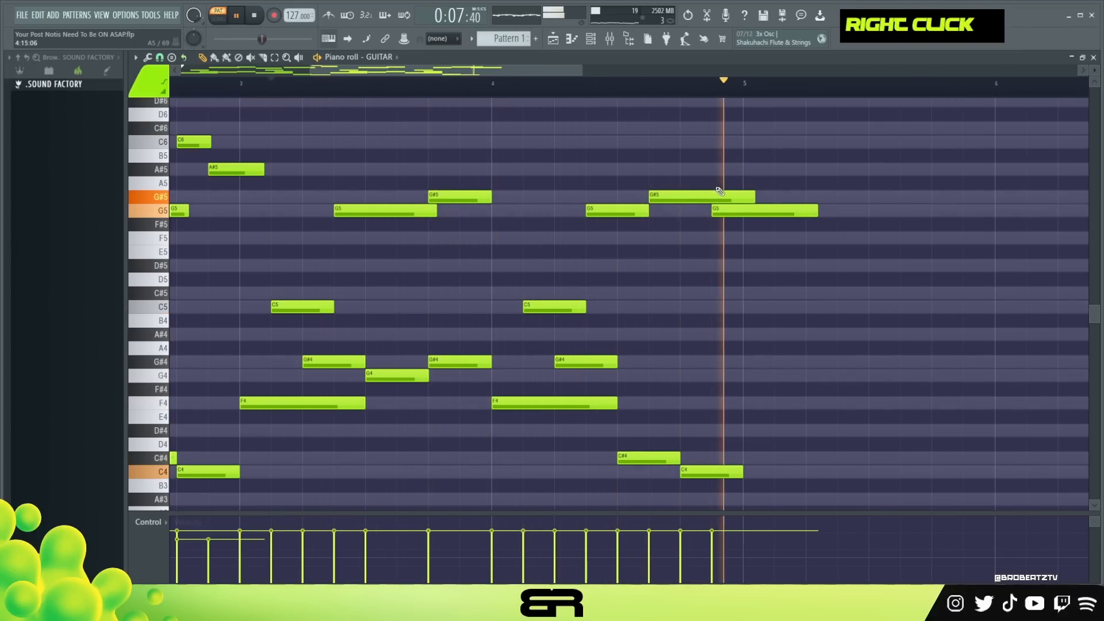
Shorten the last G#5 note to stop the overlap and trim the following G5 to end just before bar 5.
key(space)
key(space)
drag(754, 196, 705, 200)
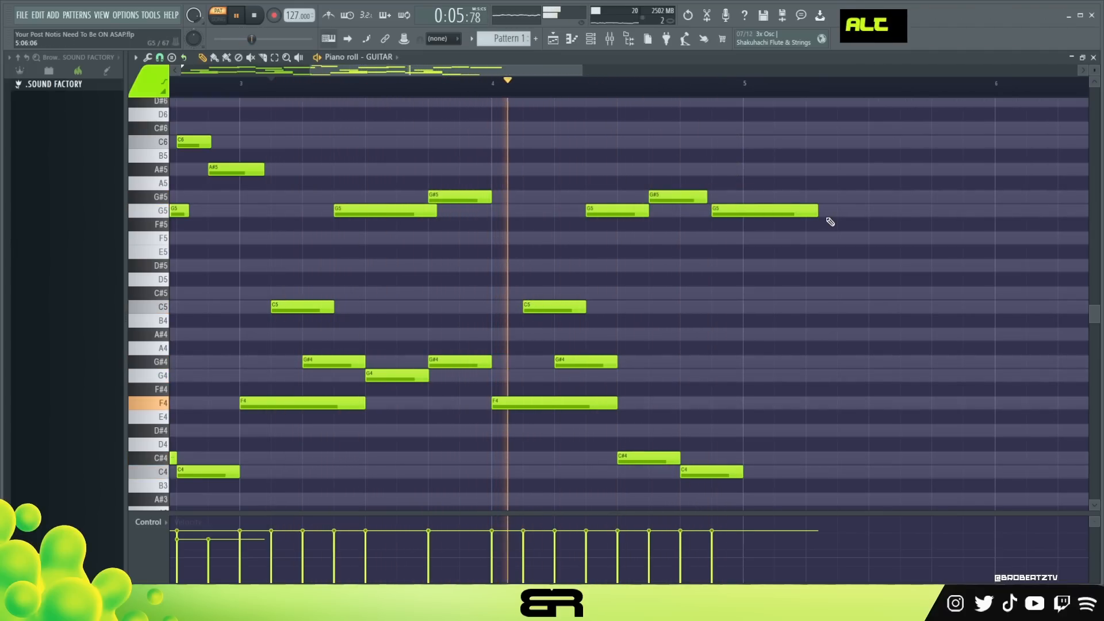
key(space)
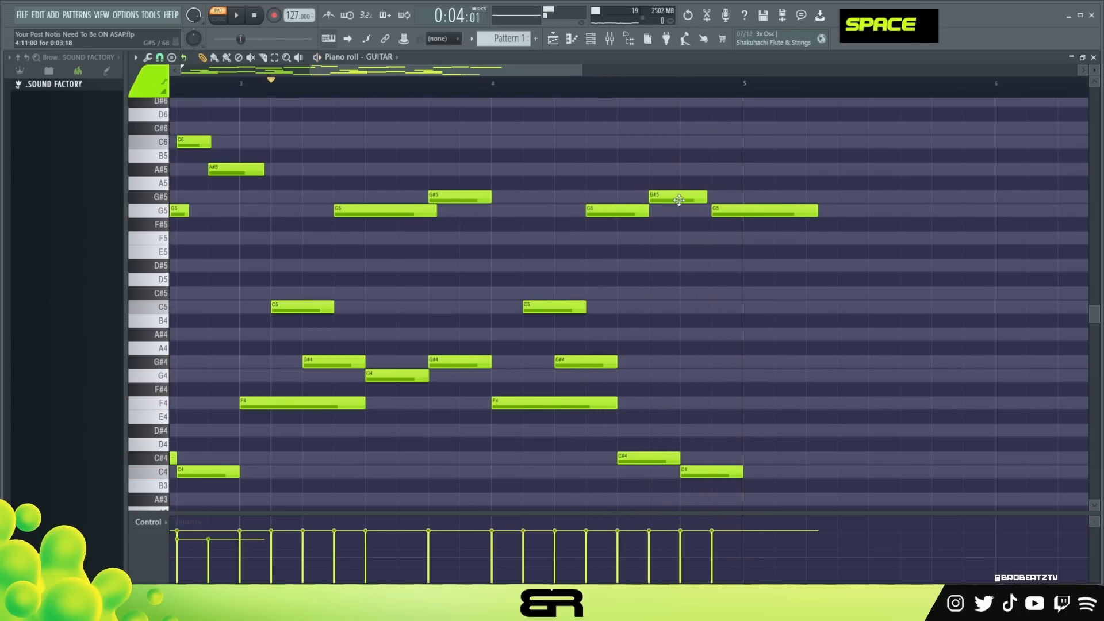
shift+scroll(664, 196, down, 1)
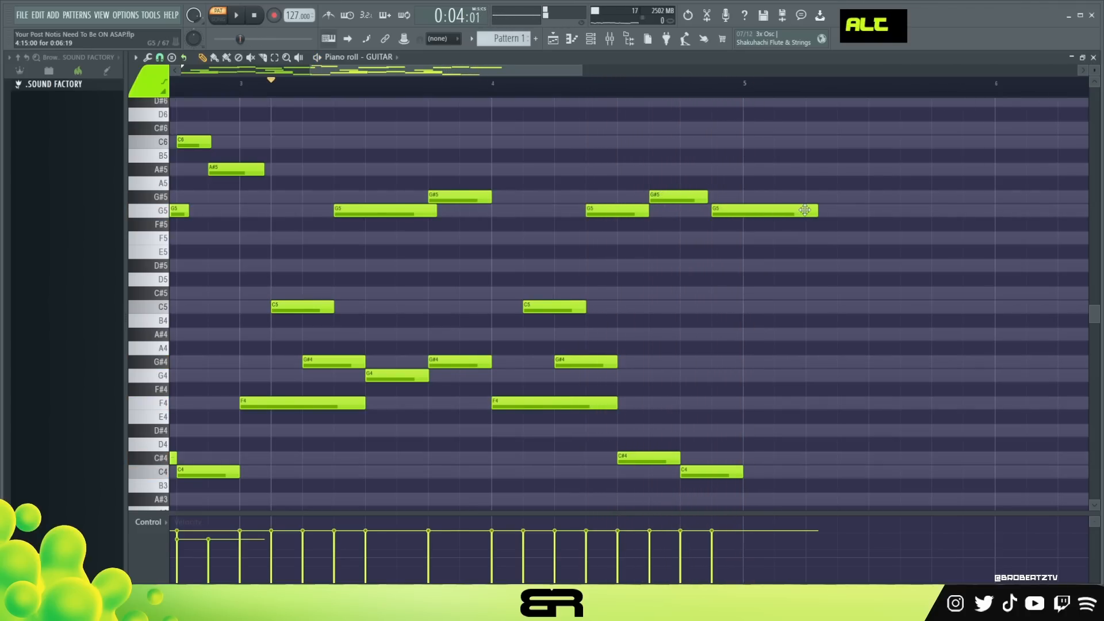
drag(815, 211, 734, 223)
ctrl+right_click(716, 251)
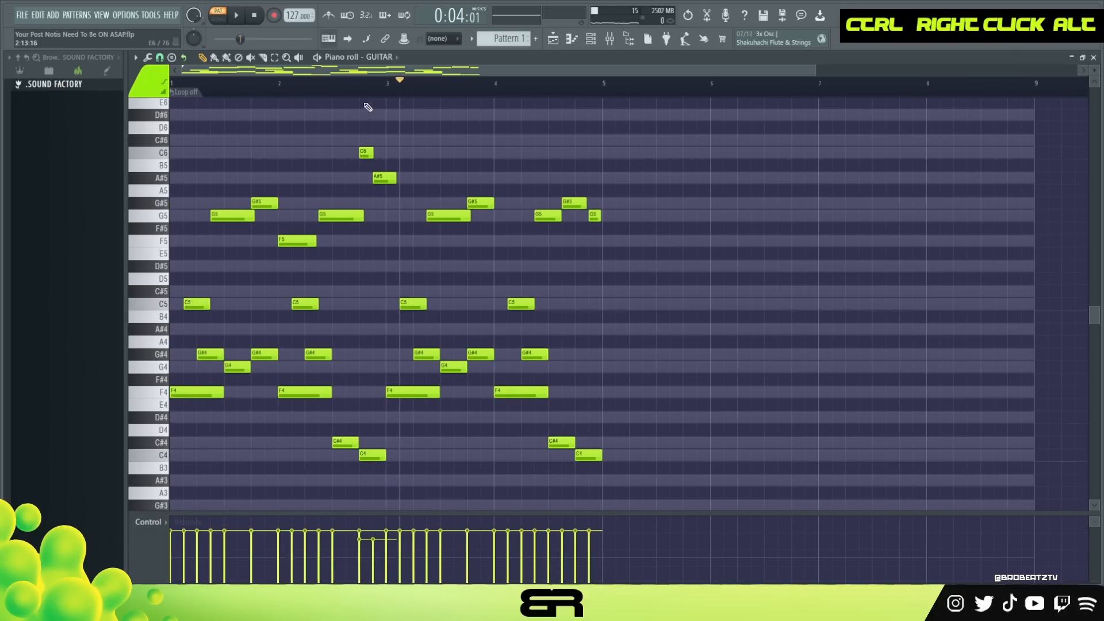
Play back the full melody and slightly lower the velocities of the last G#5 and G5 notes in bar 4, the G5 a bit more.
key(space)
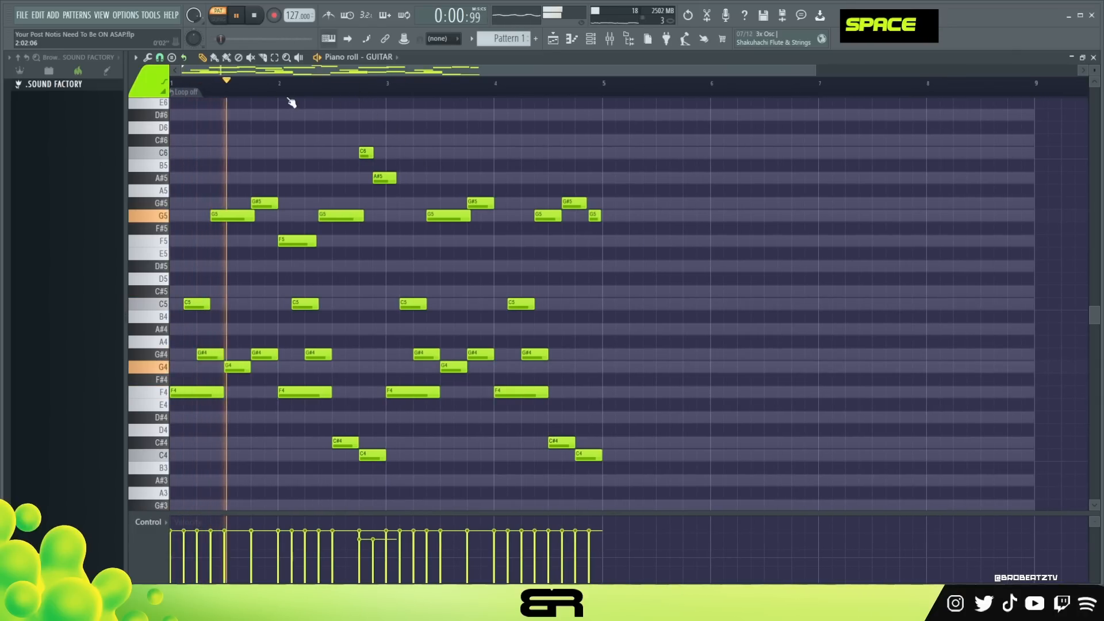
drag(817, 79, 541, 79)
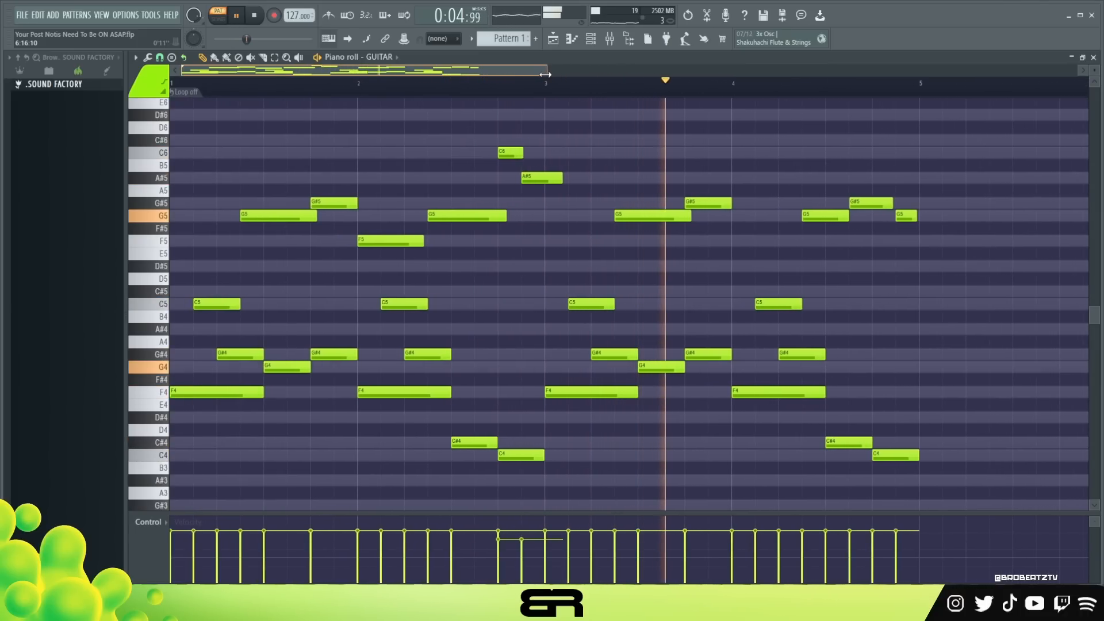
drag(878, 173, 918, 223)
scroll(957, 221, down, 1)
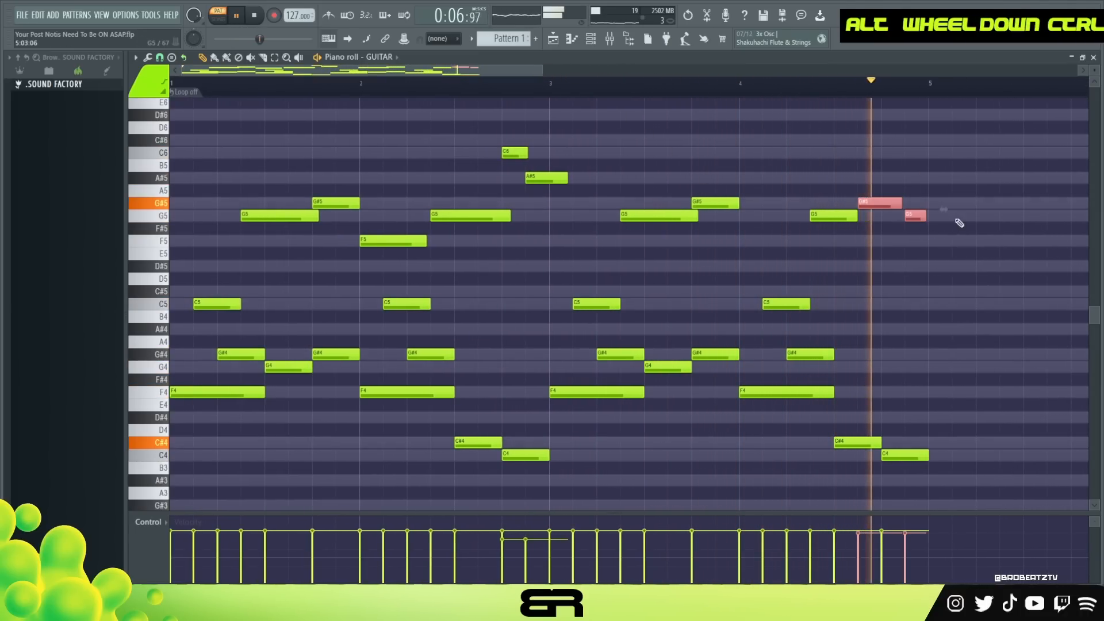
right_click(980, 221)
key(space)
alt+click(922, 216)
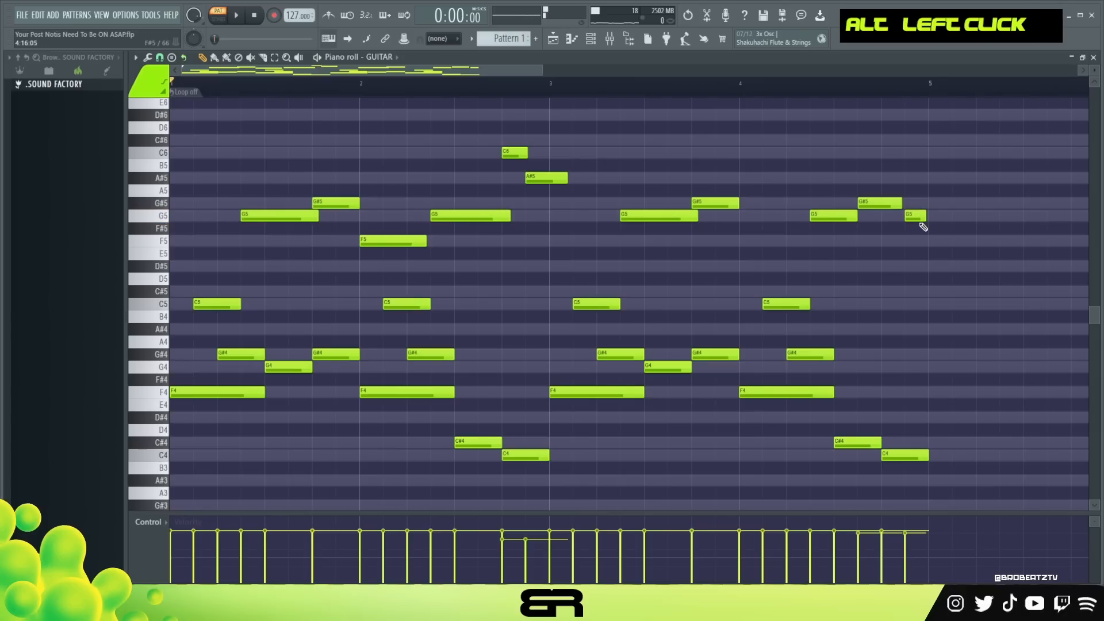
ctrl+click(916, 219)
right_click(743, 181)
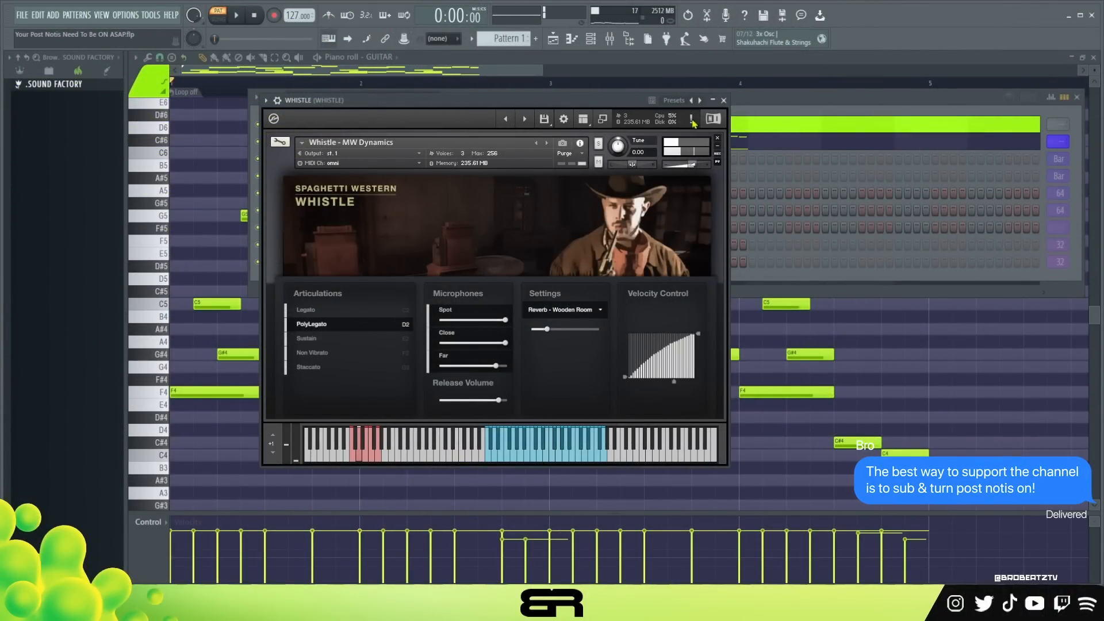
Close the Whistle instrument window and open the WHISTLE channel's piano roll.
click(724, 101)
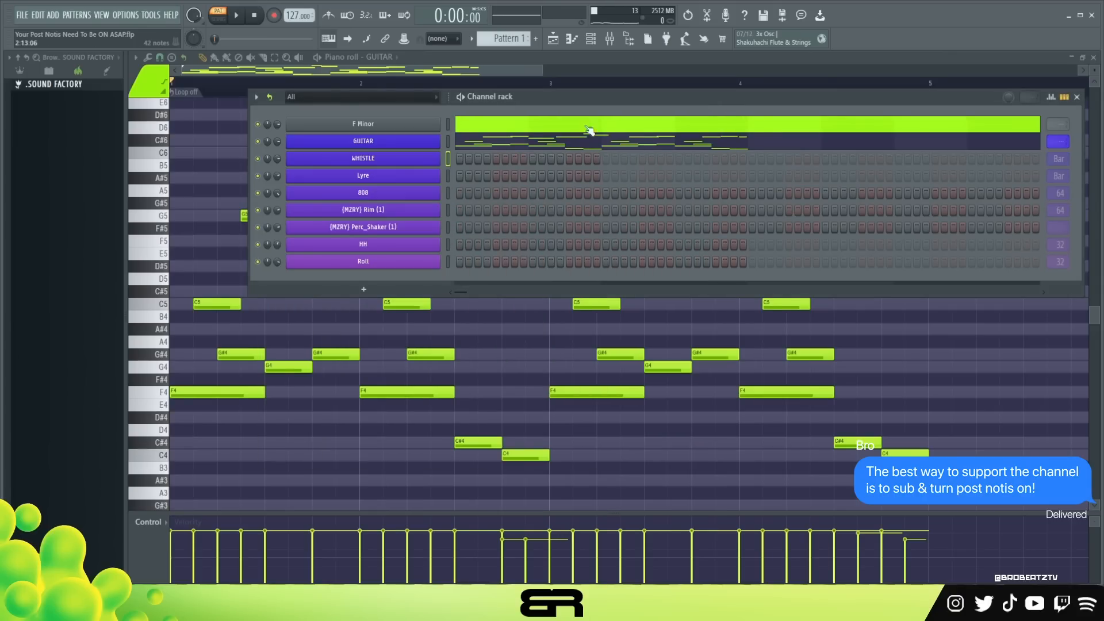
right_click(423, 164)
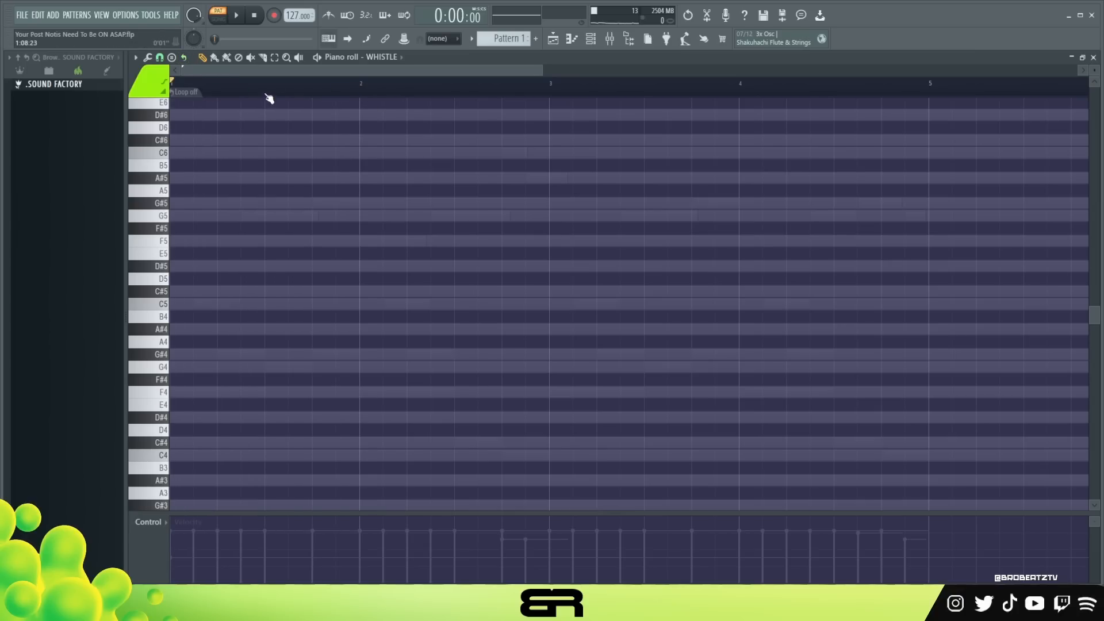
Stack short guide notes at C#6/C6, G#5/G5, C#5/C5 and G#4/G4, and move the stack near the end of bar 4.
double_click(224, 146)
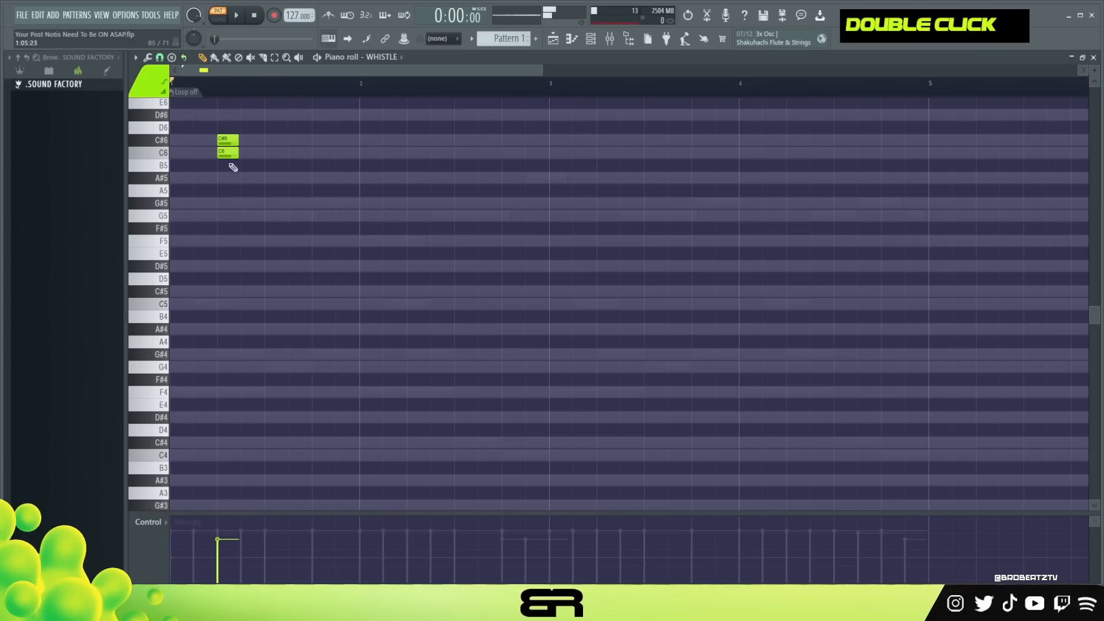
ctrl+click(226, 151)
drag(225, 151, 231, 223)
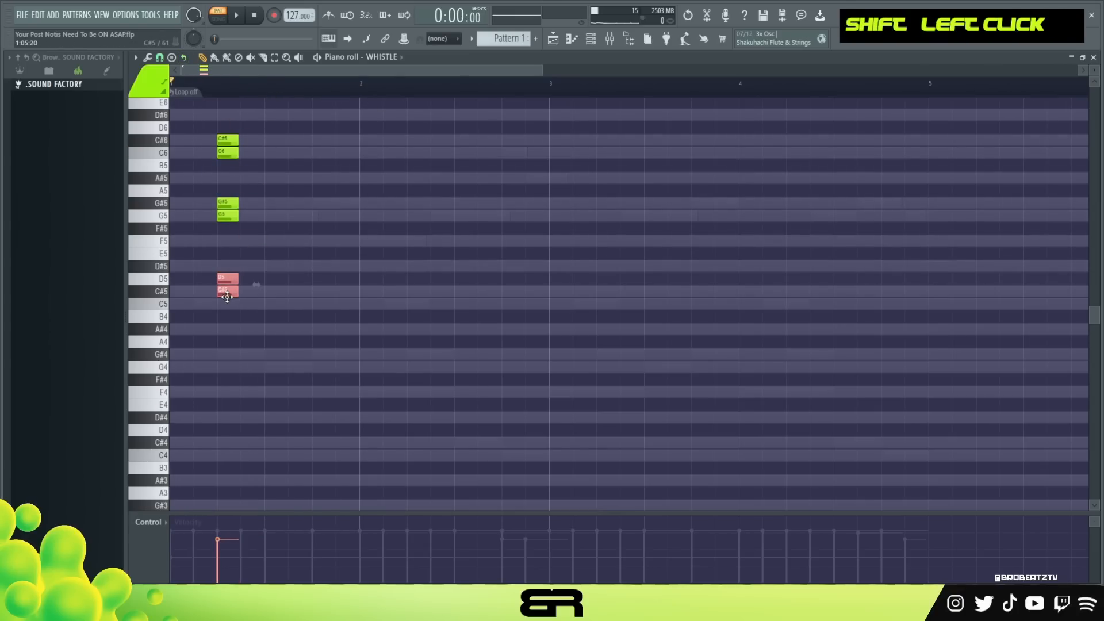
drag(227, 306, 247, 355)
right_click(265, 296)
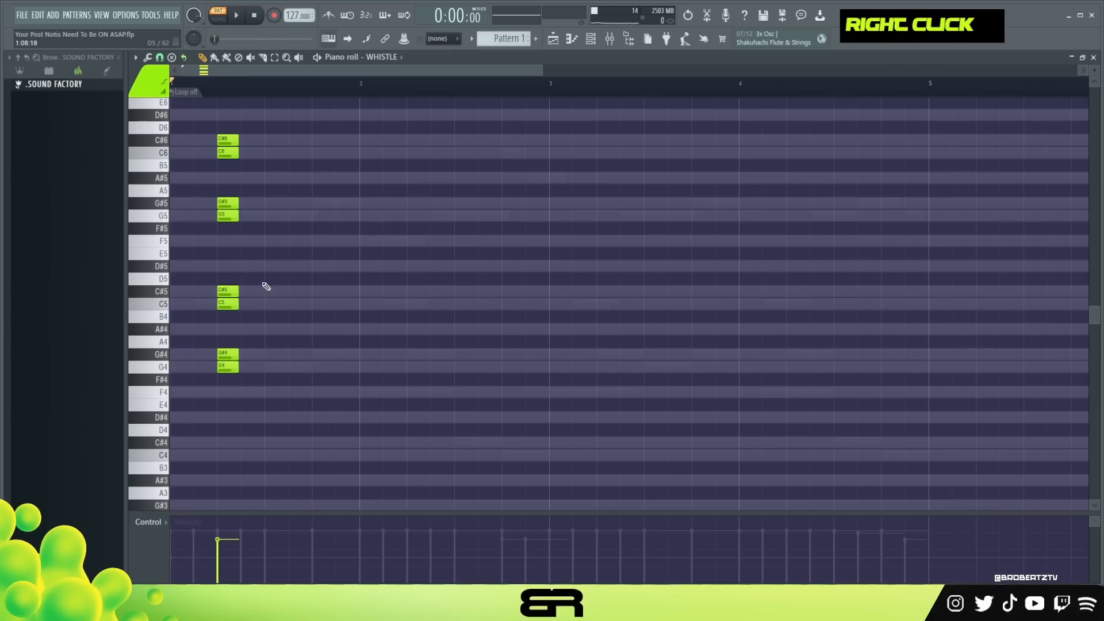
drag(279, 123, 888, 368)
right_click(667, 305)
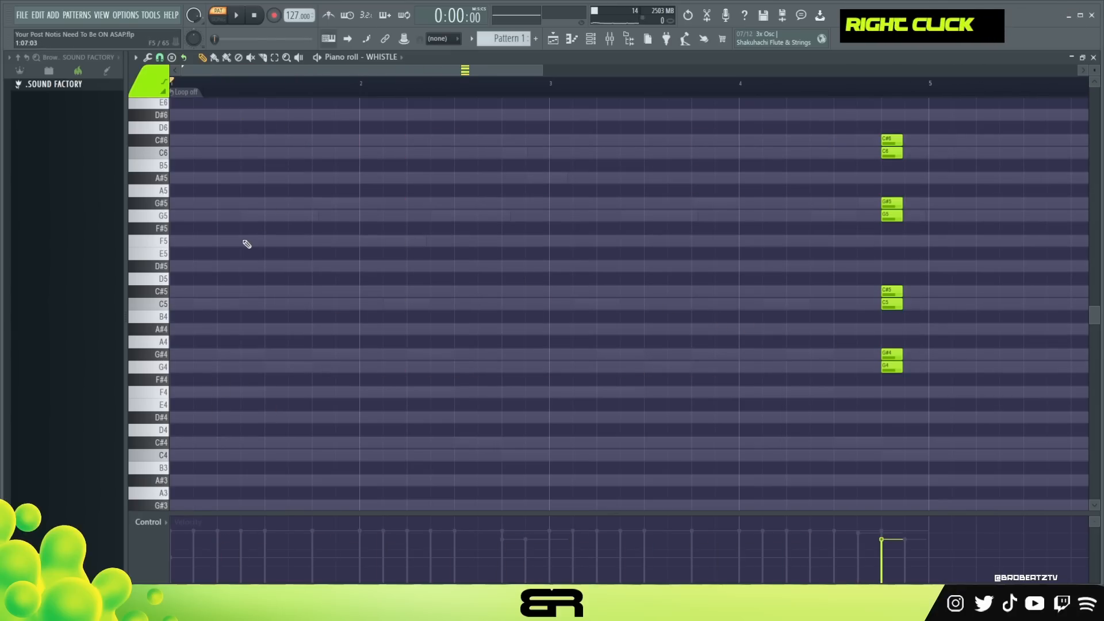
Play the pattern and add a G5 whistle note from the middle of bar 1 and an equally long G#5 at the start of bar 2.
key(space)
key(space)
key(space)
key(space)
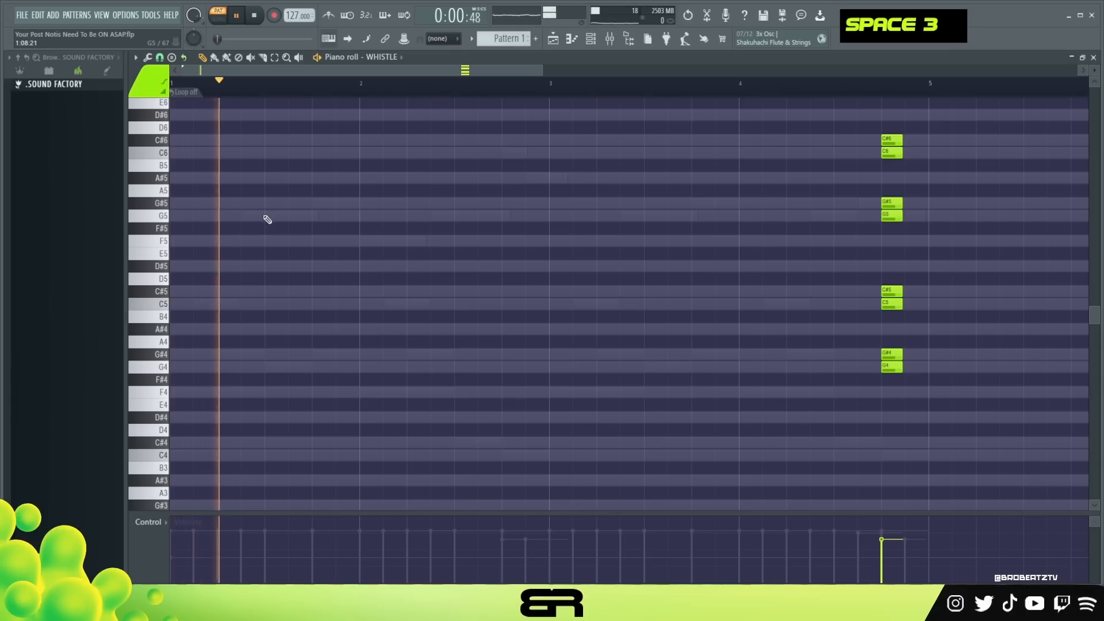
drag(286, 215, 352, 216)
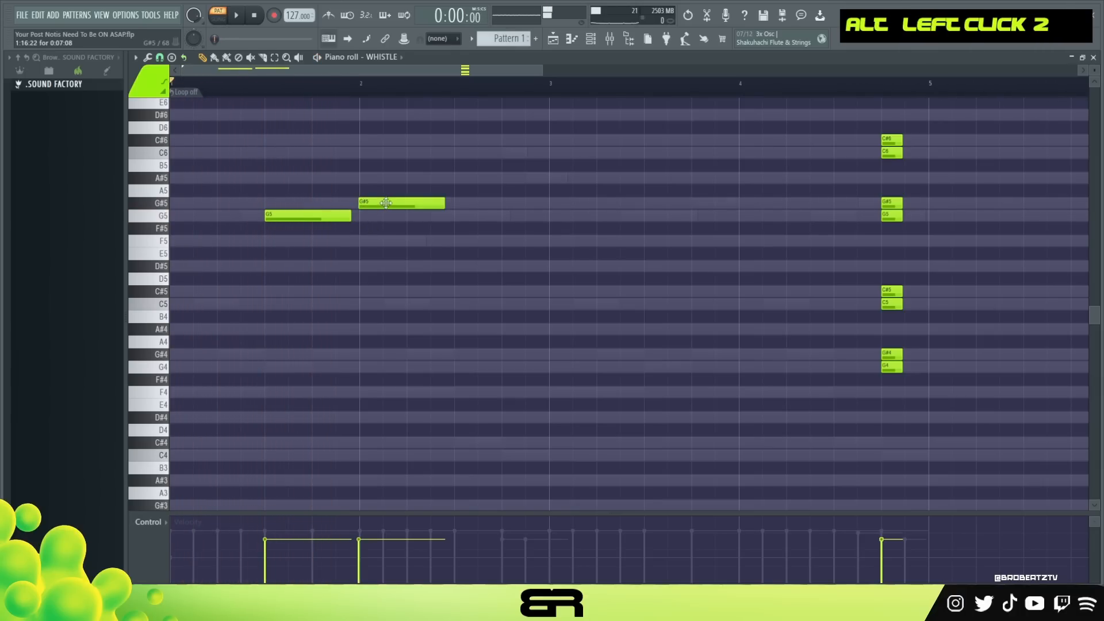
Select the G5 and G#5 whistle notes and nudge them slightly earlier while checking the timing in playback.
drag(409, 172, 307, 235)
key(space)
key(space)
scroll(319, 228, up, 2)
key(space)
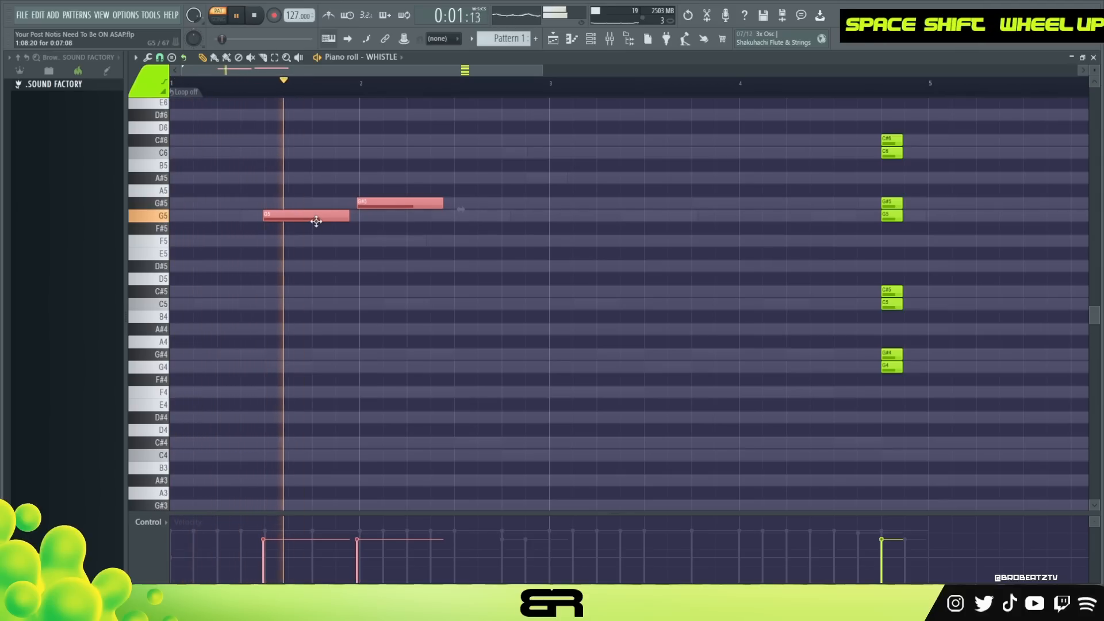
key(space)
scroll(316, 219, up, 1)
key(space)
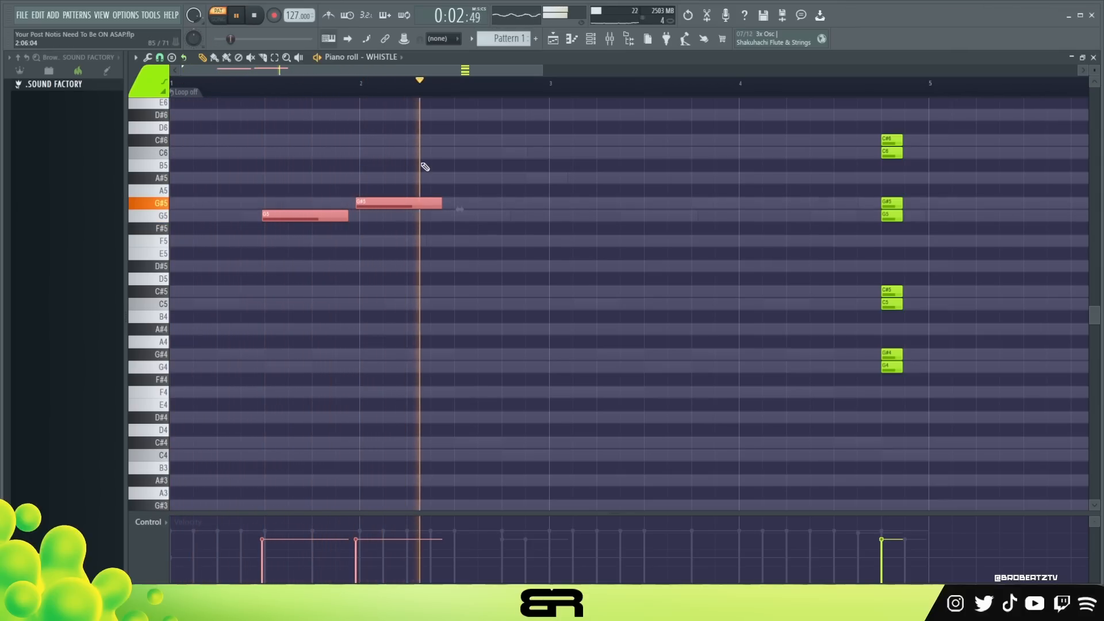
key(space)
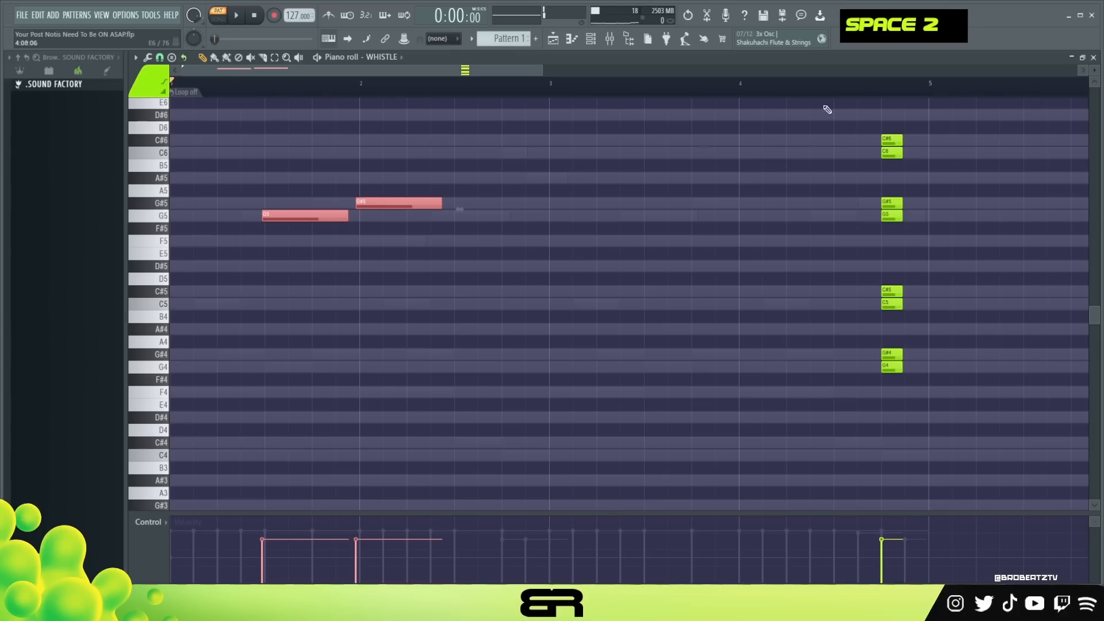
Look over the Whistle instrument's articulation and microphone settings, close it and play back the whistle notes.
click(591, 40)
click(410, 164)
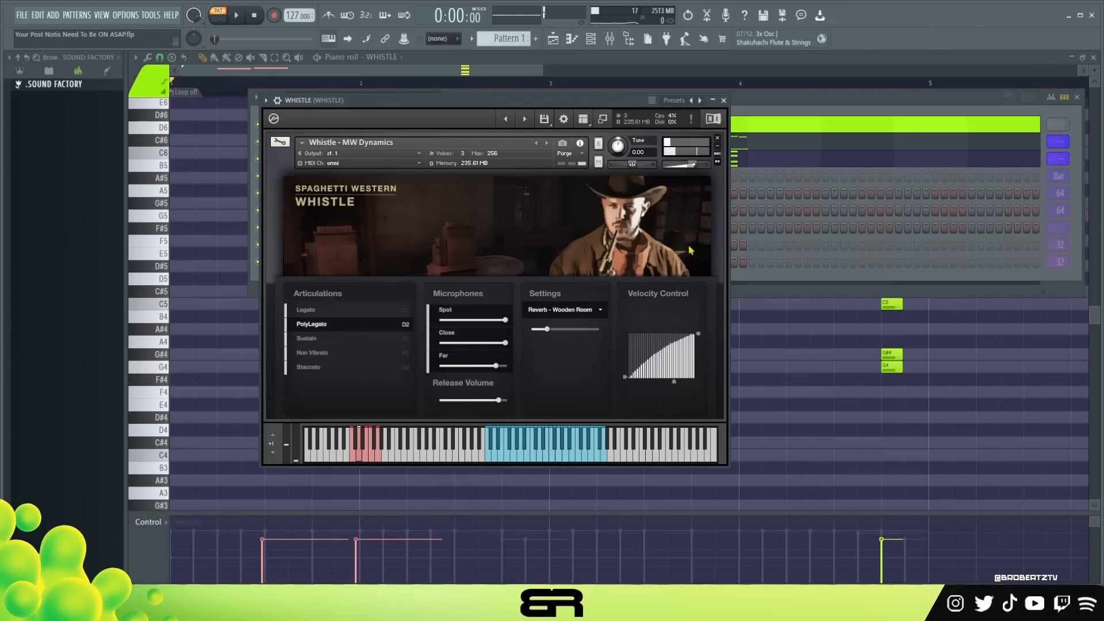
click(722, 97)
key(F6)
key(space)
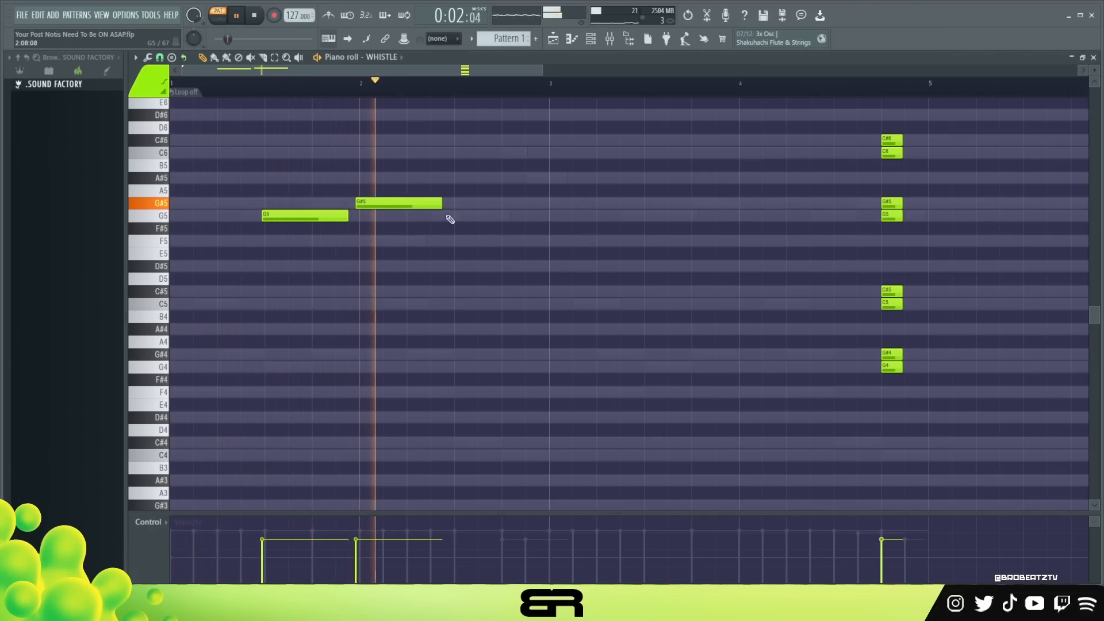
key(space)
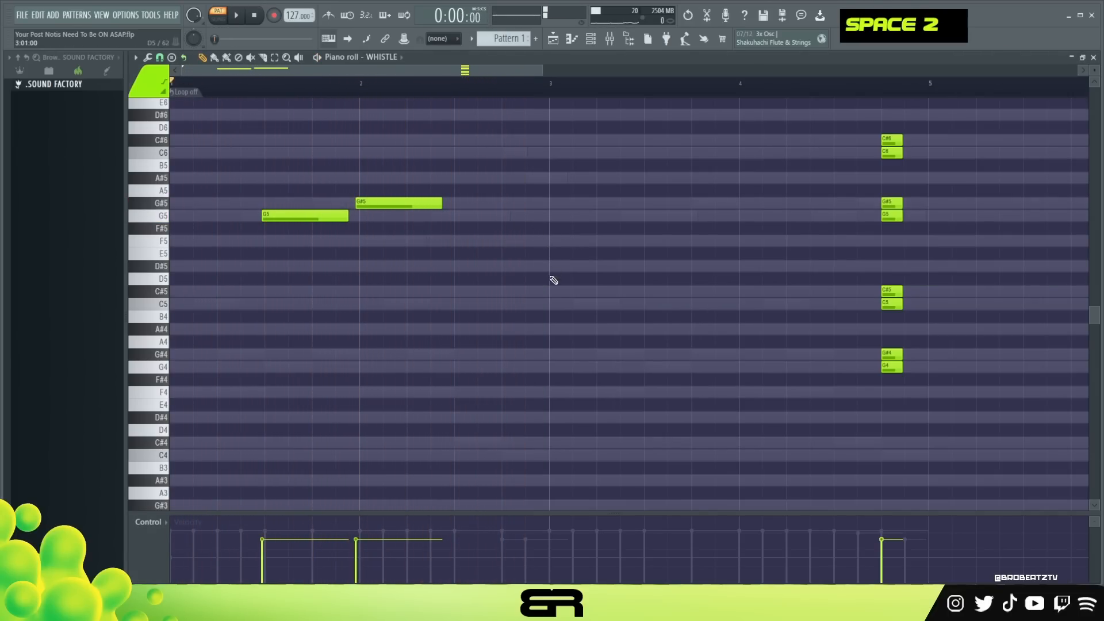
Add a C5 whistle note at the start of bar 3, extend it through most of the bar and listen to it.
key(space)
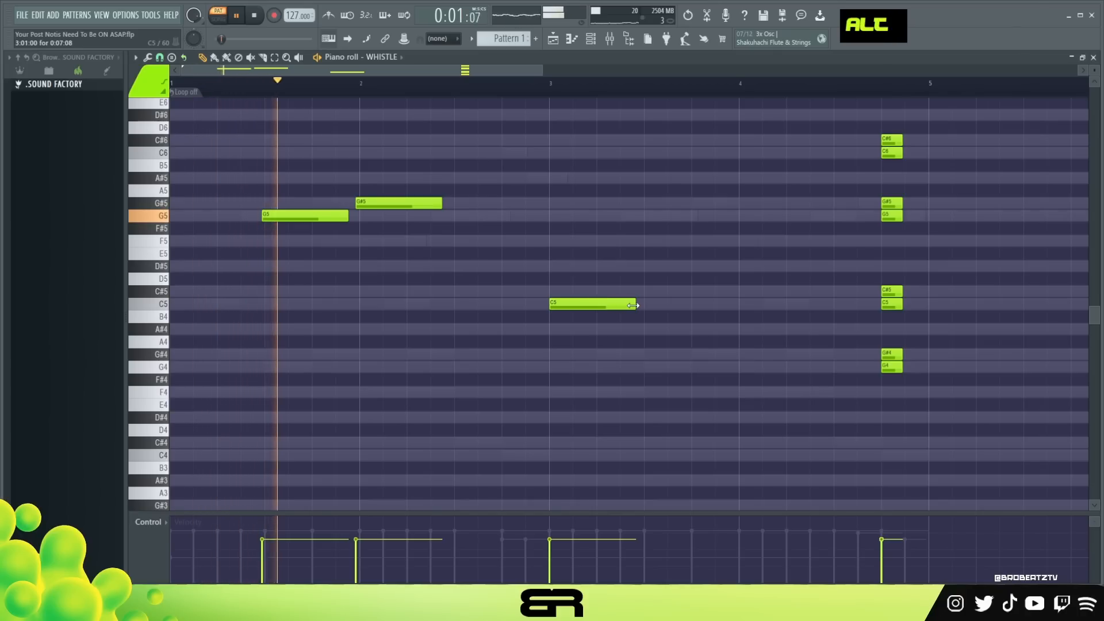
drag(635, 304, 715, 304)
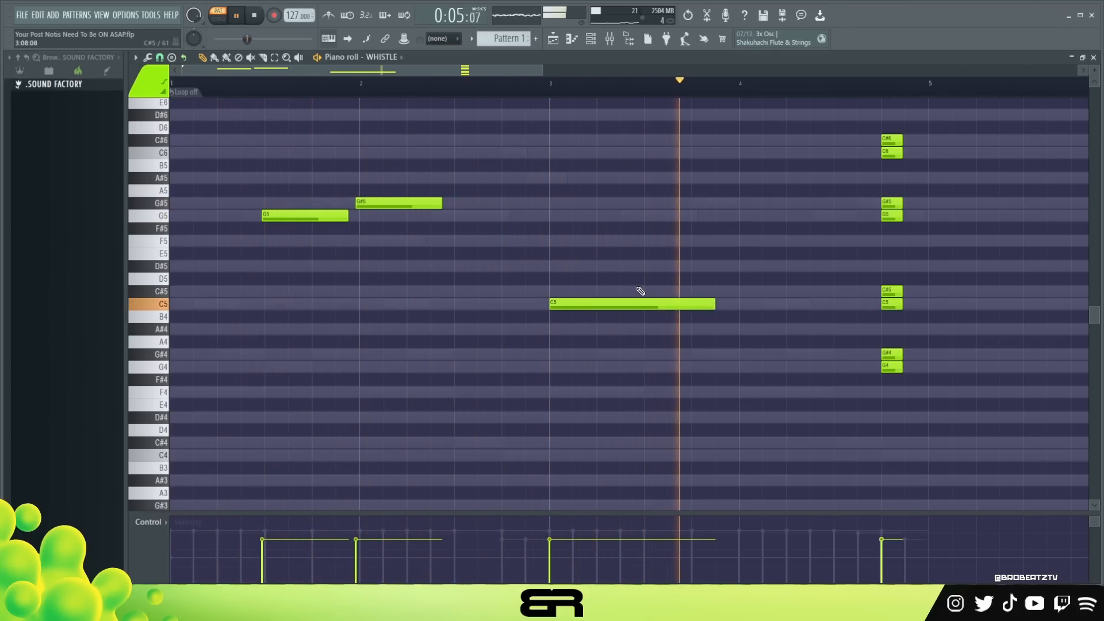
key(space)
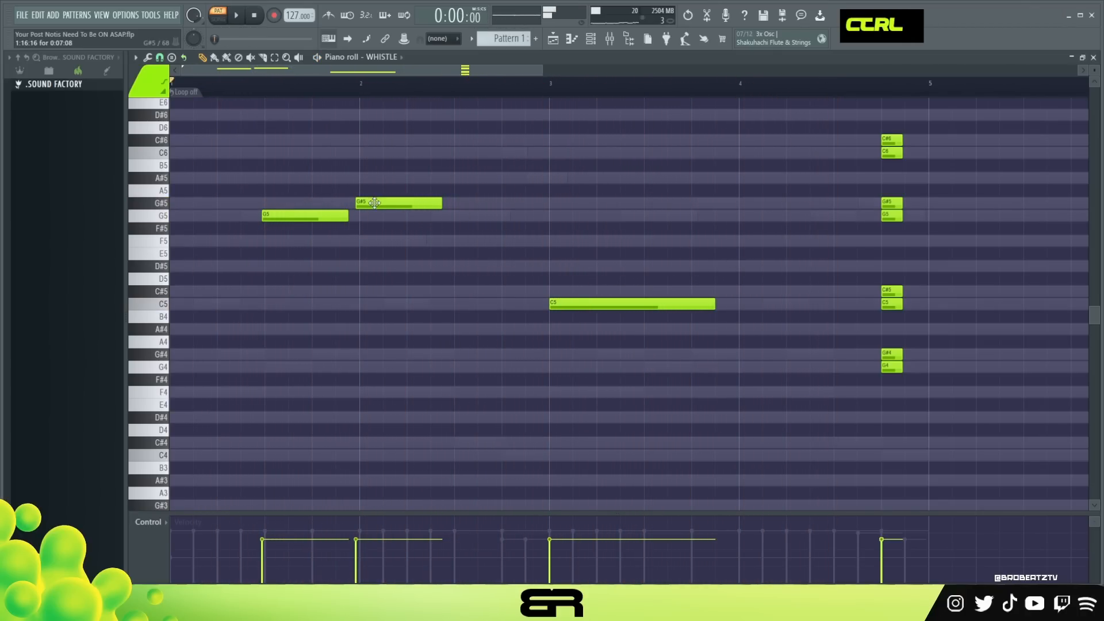
Copy the bar 2 G#5 note into bar 4 and delete the stacked guide notes there.
ctrl+click(388, 204)
shift+drag(388, 206, 855, 215)
right_click(892, 217)
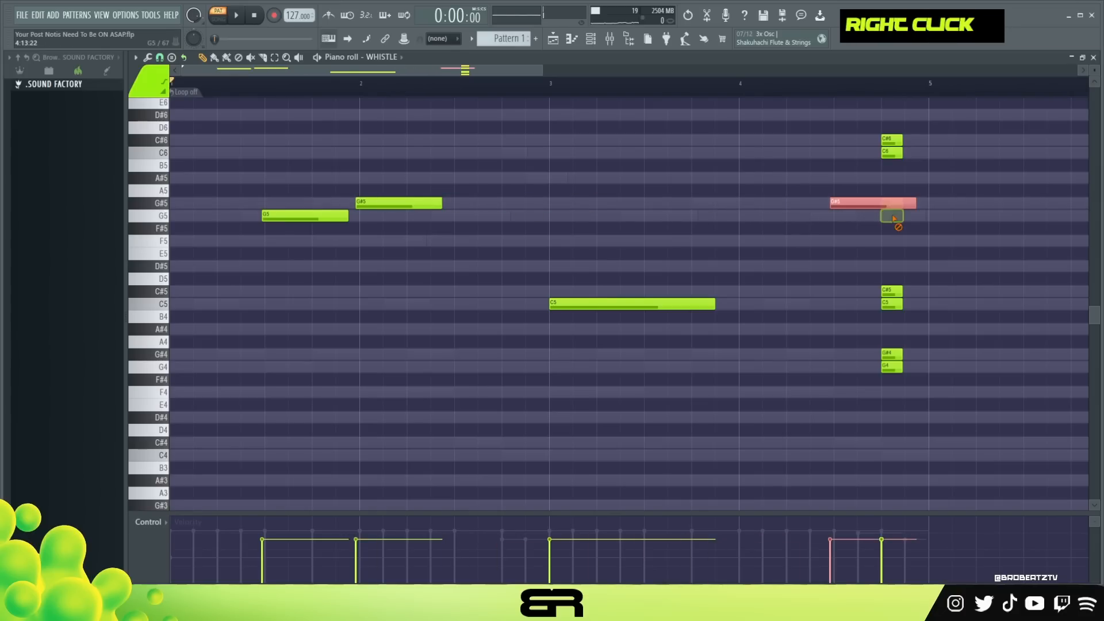
Duplicate the bar 2 G#5 note to the middle of bar 4, nudge it slightly later and play back from bar 4.
ctrl+click(389, 204)
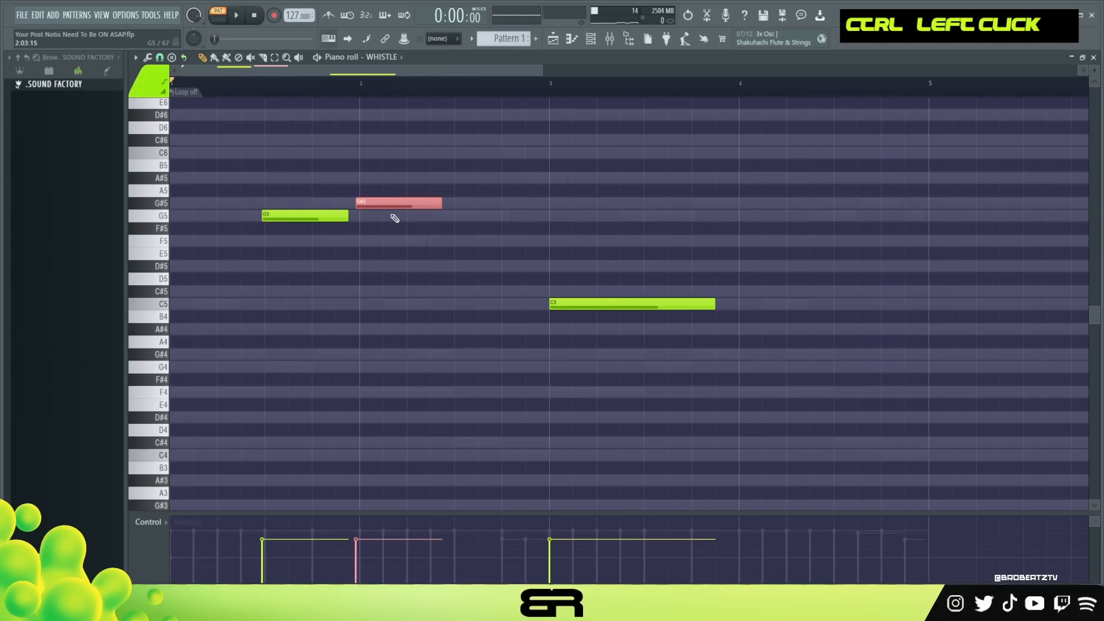
shift+drag(390, 205, 833, 219)
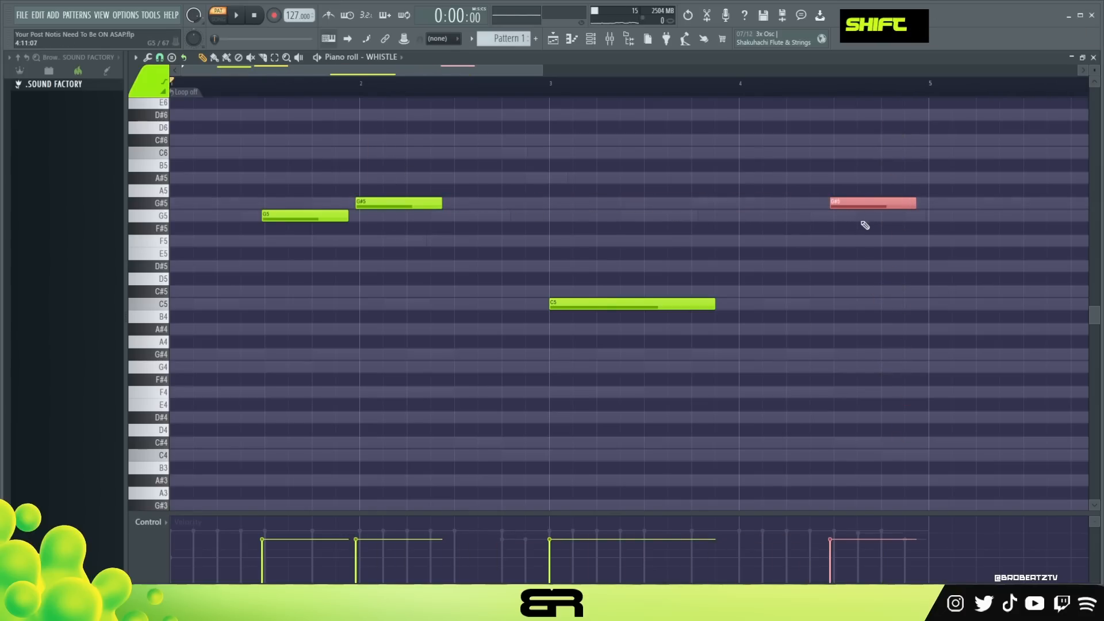
shift+scroll(866, 203, down, 1)
key(space)
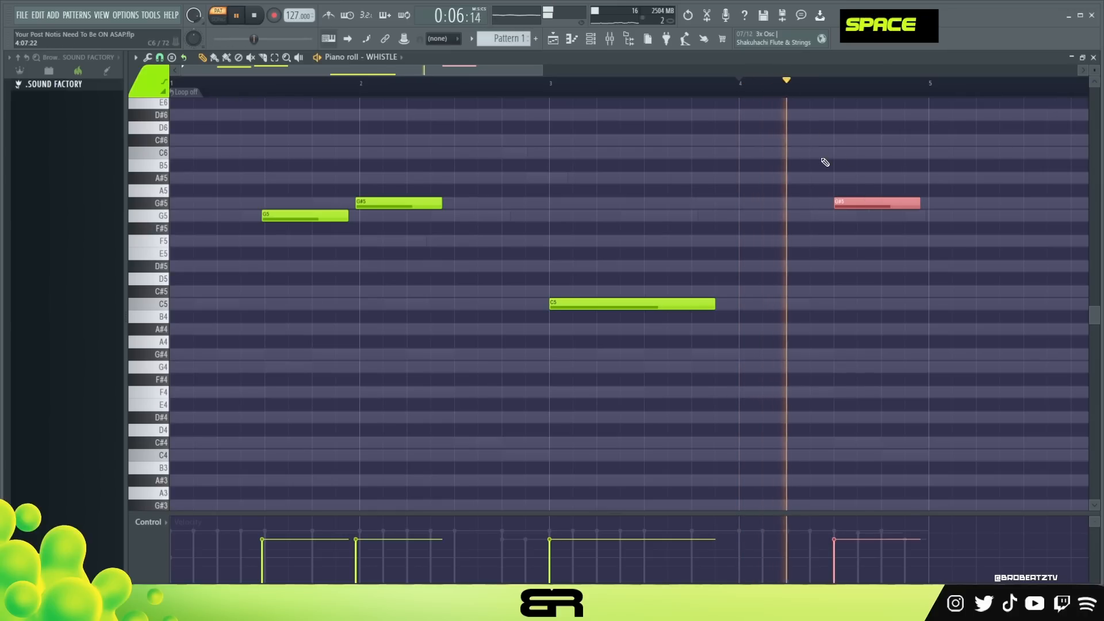
key(space)
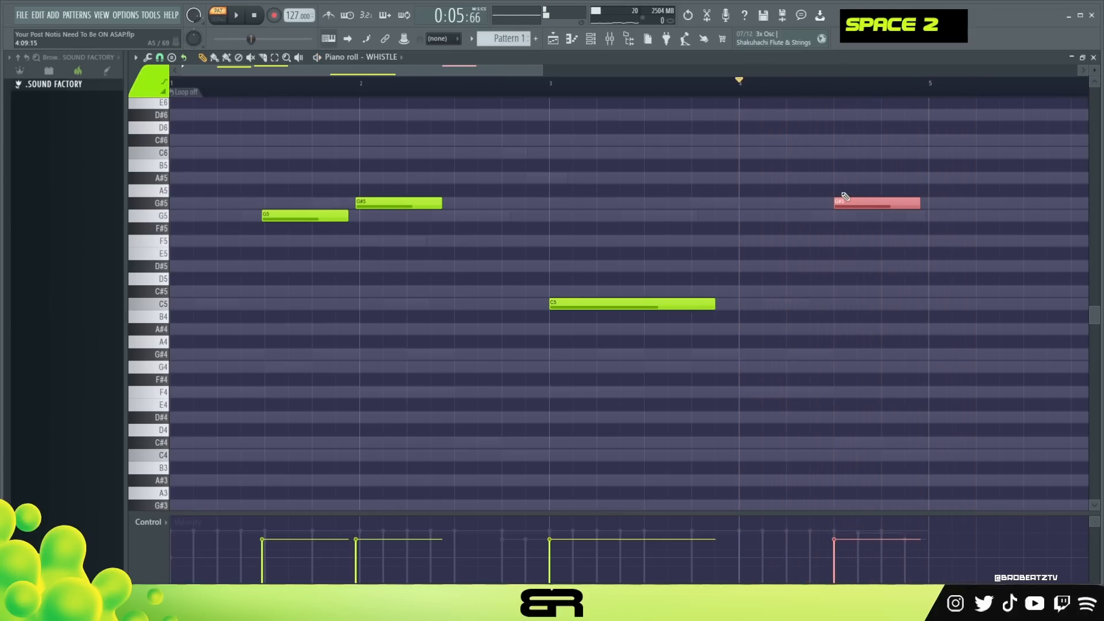
right_click(552, 166)
drag(173, 87, 1023, 181)
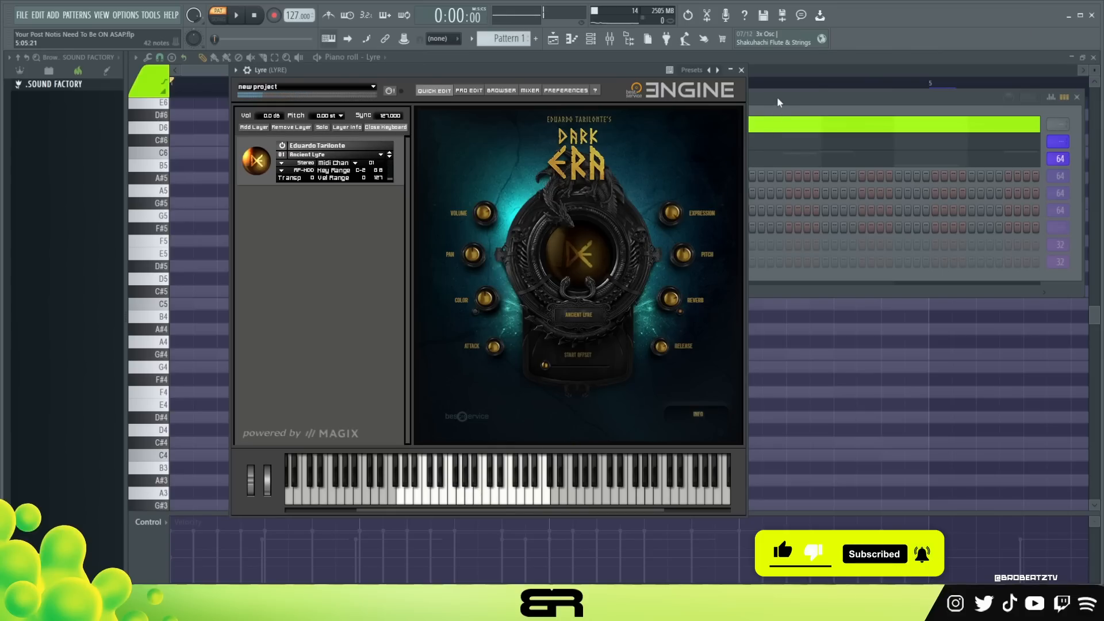
Bring the channel rack in front of the Lyre instrument, play back the guitar and whistle together and open the mixer.
drag(777, 96, 746, 98)
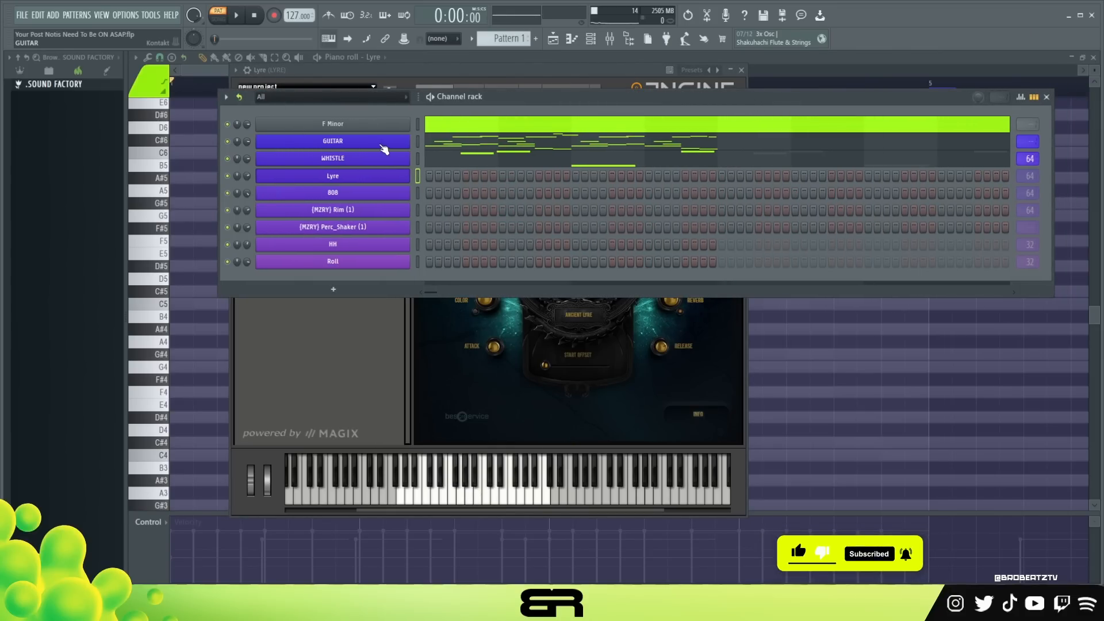
key(space)
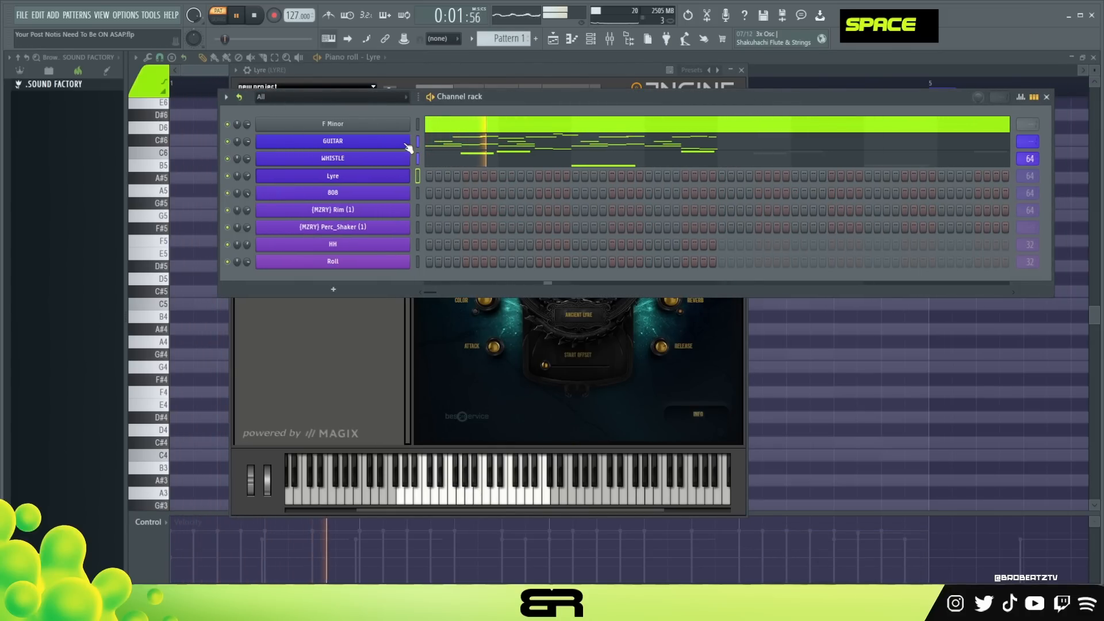
click(609, 39)
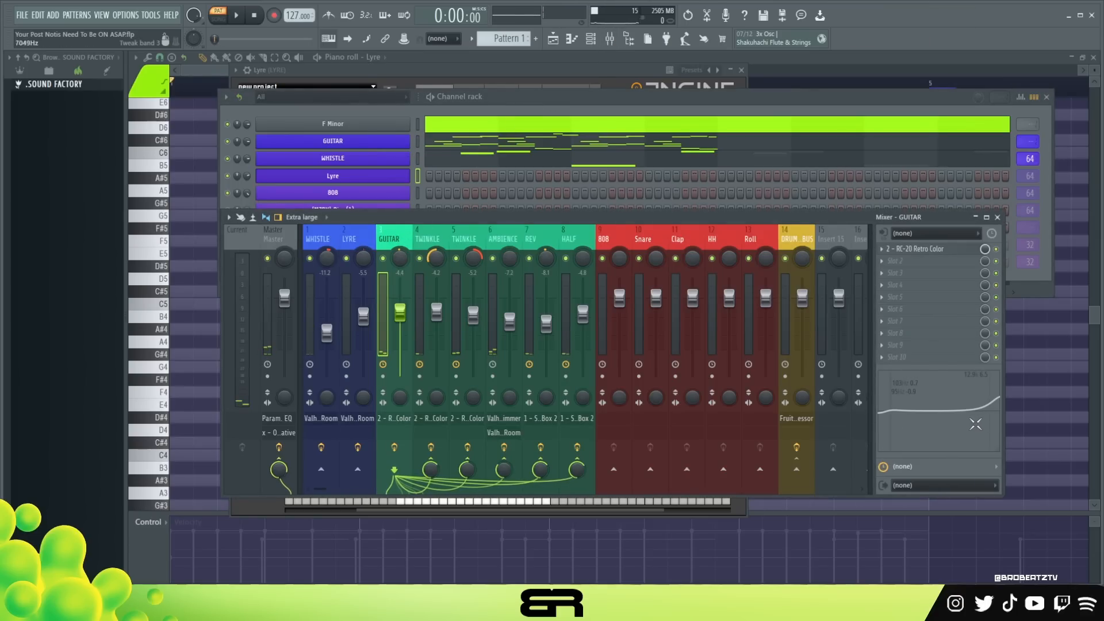
Close the mixer and paste a copy of the guitar notes into the Lyre channel.
key(space)
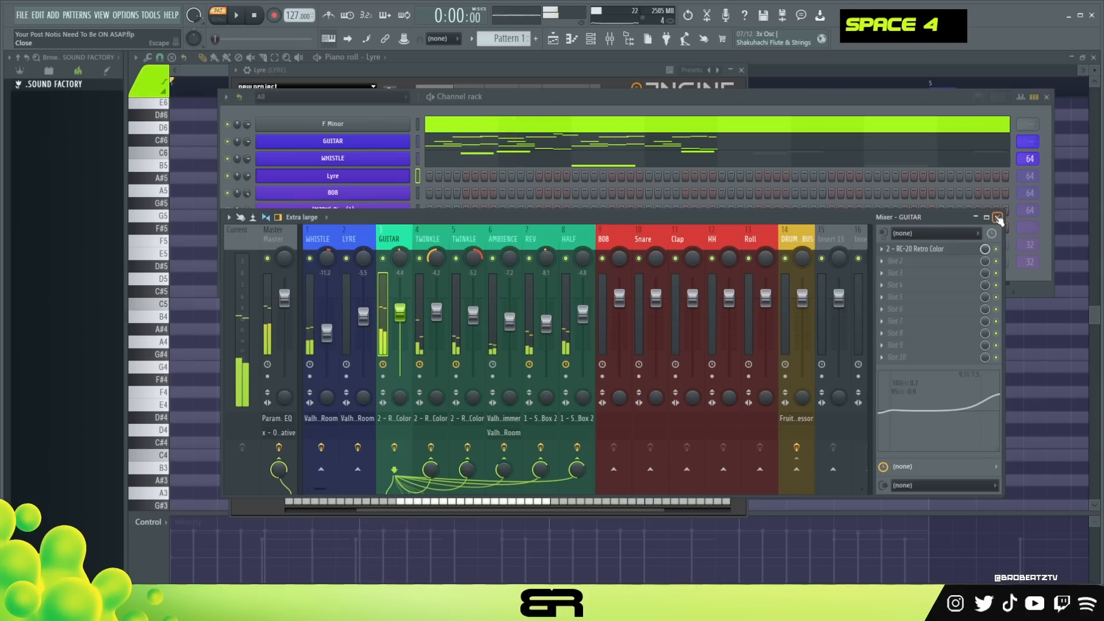
click(997, 217)
right_click(457, 146)
click(364, 186)
key(ctrl+v)
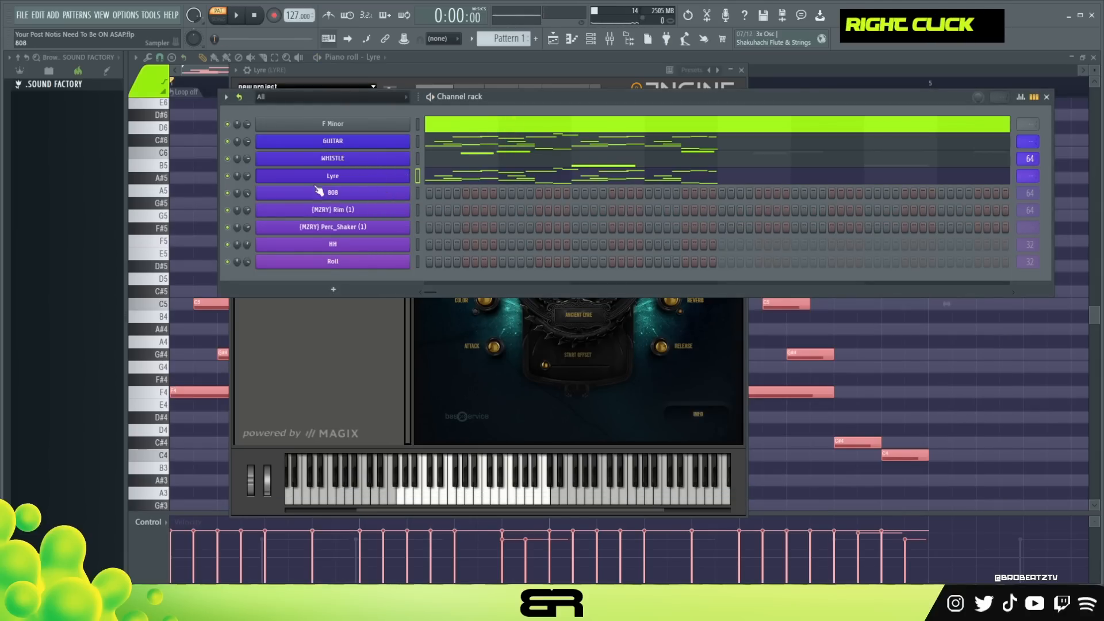
Play the pattern and set the Lyre channel's volume to 62%.
key(space)
drag(246, 174, 247, 179)
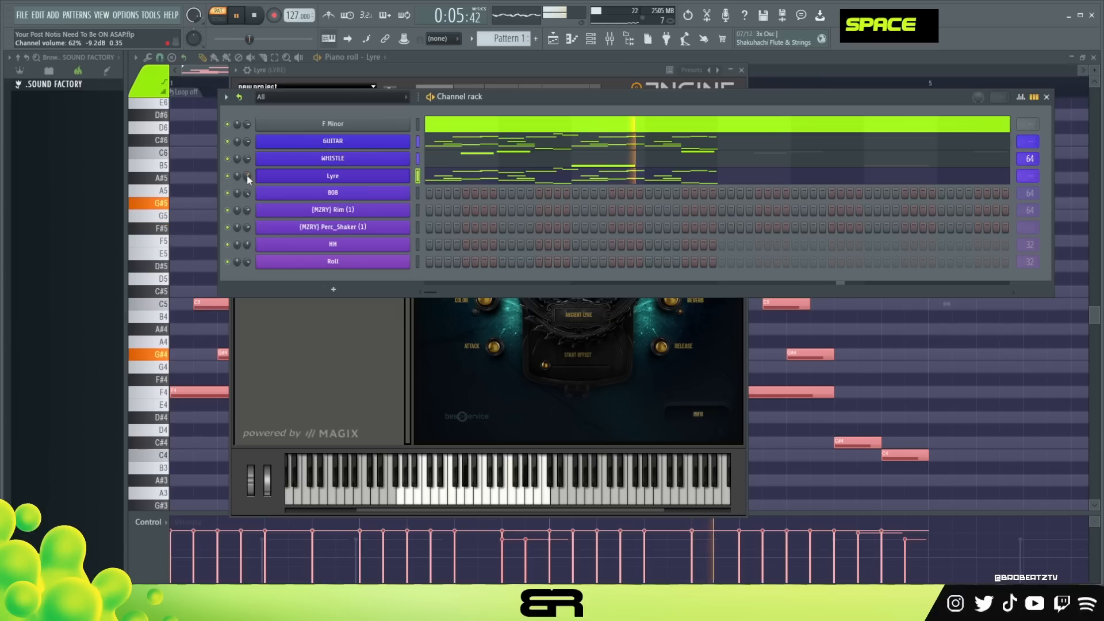
key(space)
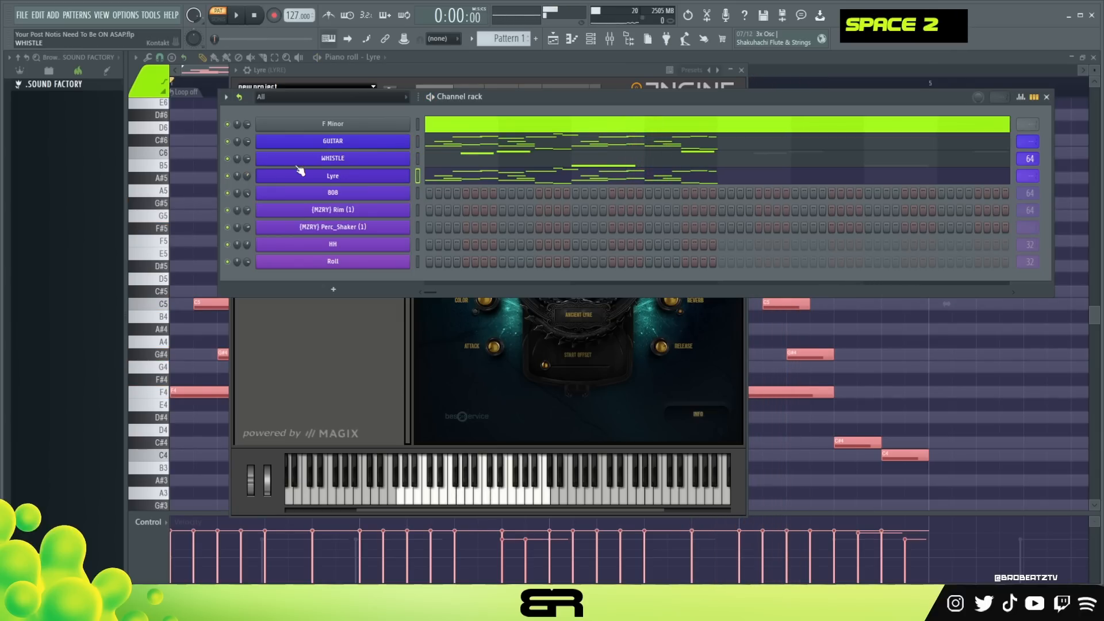
Examine the guitar's low notes in bars 1 and 2, highlighting the F4, G4 and G#4 notes as a bass reference.
drag(702, 98, 679, 95)
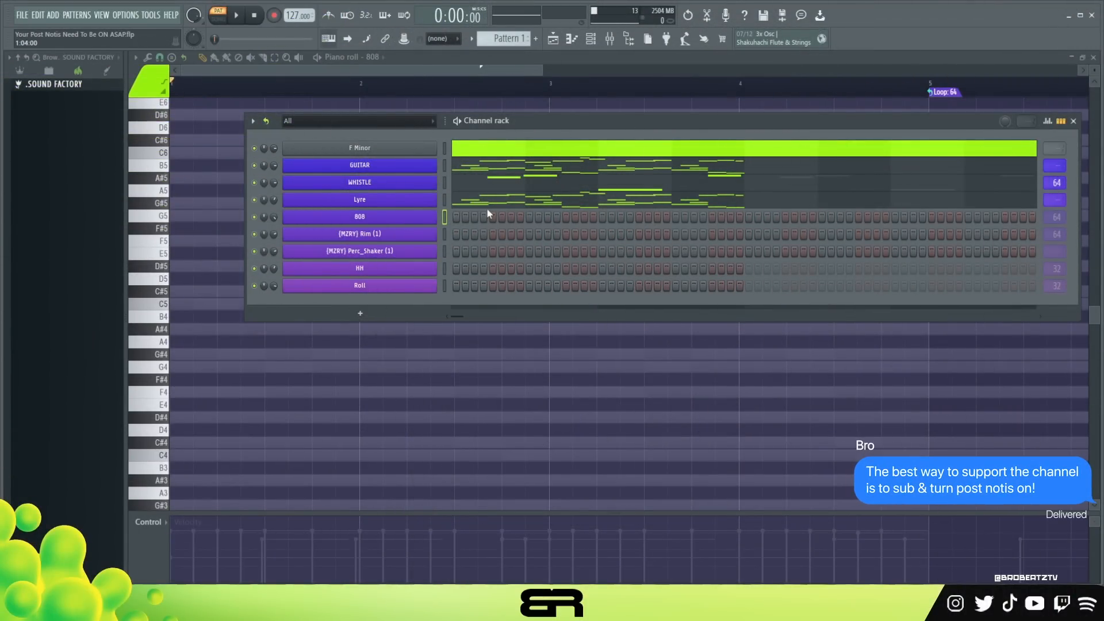
click(495, 171)
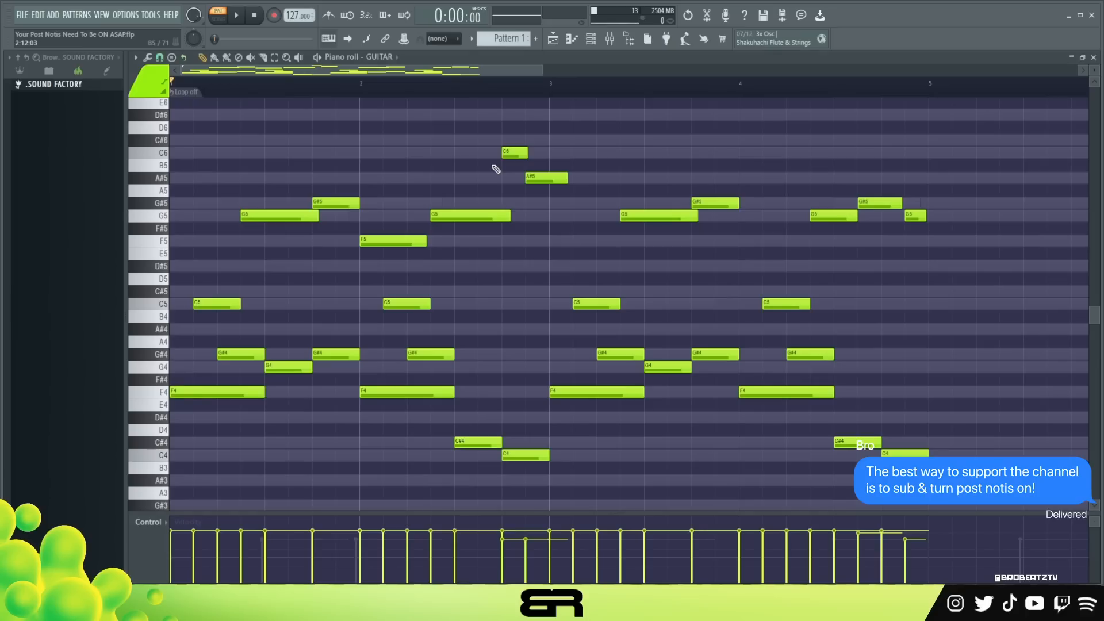
scroll(473, 215, down, 2)
ctrl+shift+click(222, 316)
ctrl+shift+click(289, 291)
ctrl+shift+click(336, 279)
ctrl+shift+click(408, 316)
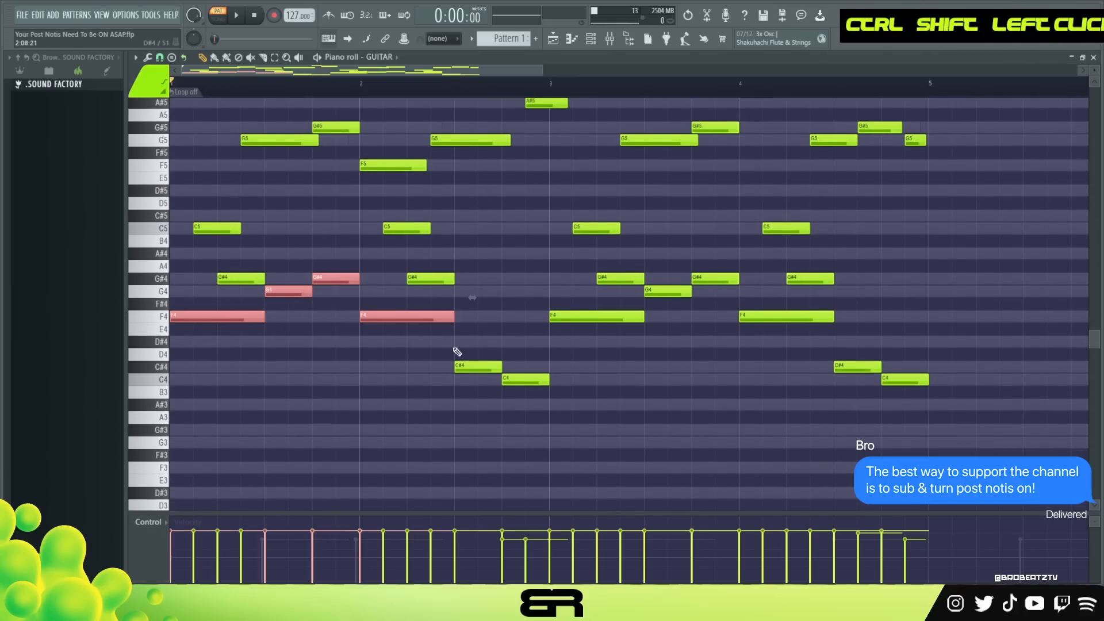
ctrl+shift+right_click(525, 397)
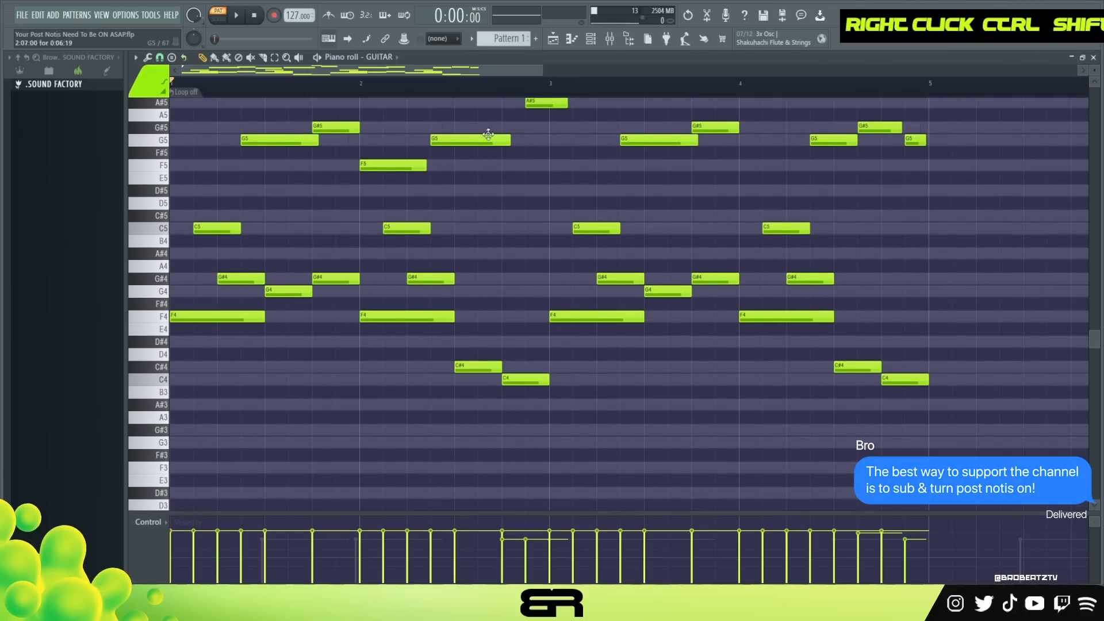
In the 808 piano roll, place a two-step note at the start of bar 1, raise it an octave to F5 and listen.
click(602, 45)
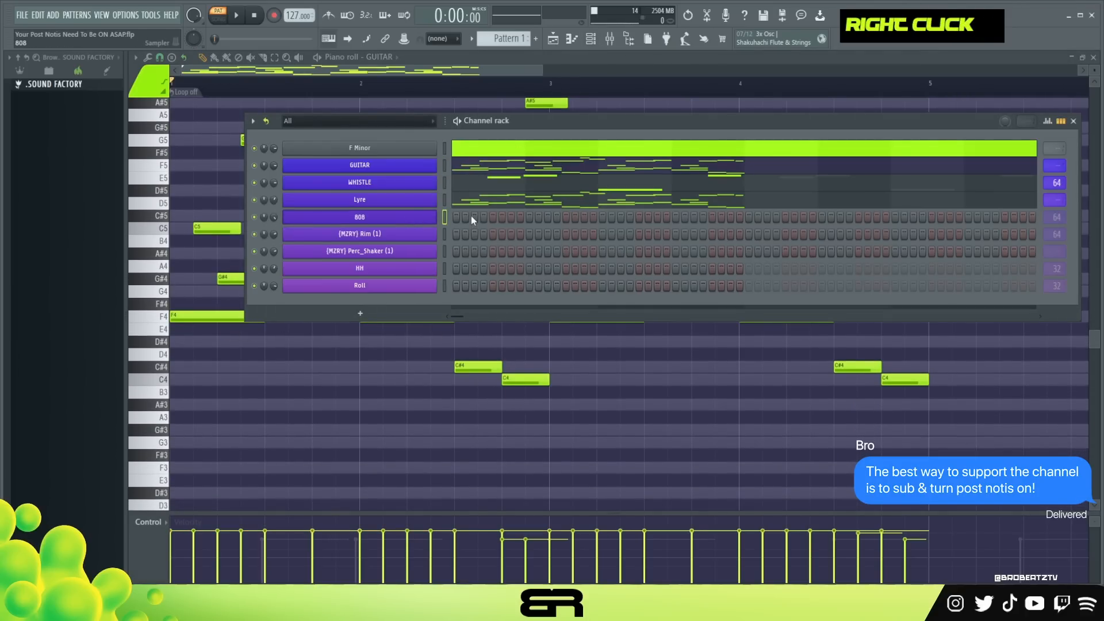
right_click(471, 216)
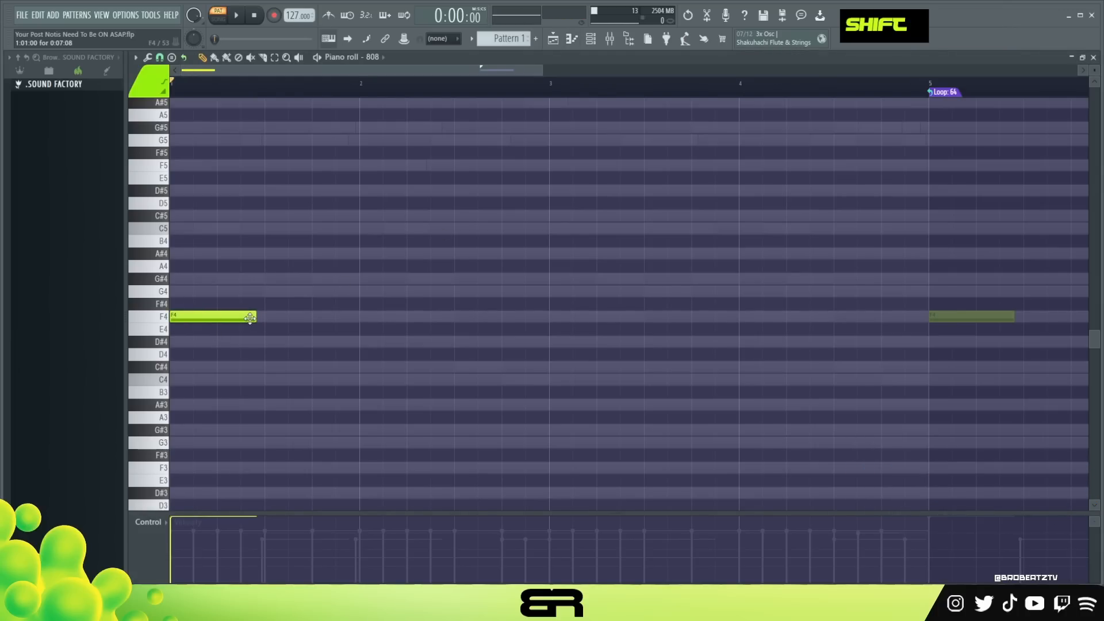
key(ctrl+a)
drag(250, 314, 224, 315)
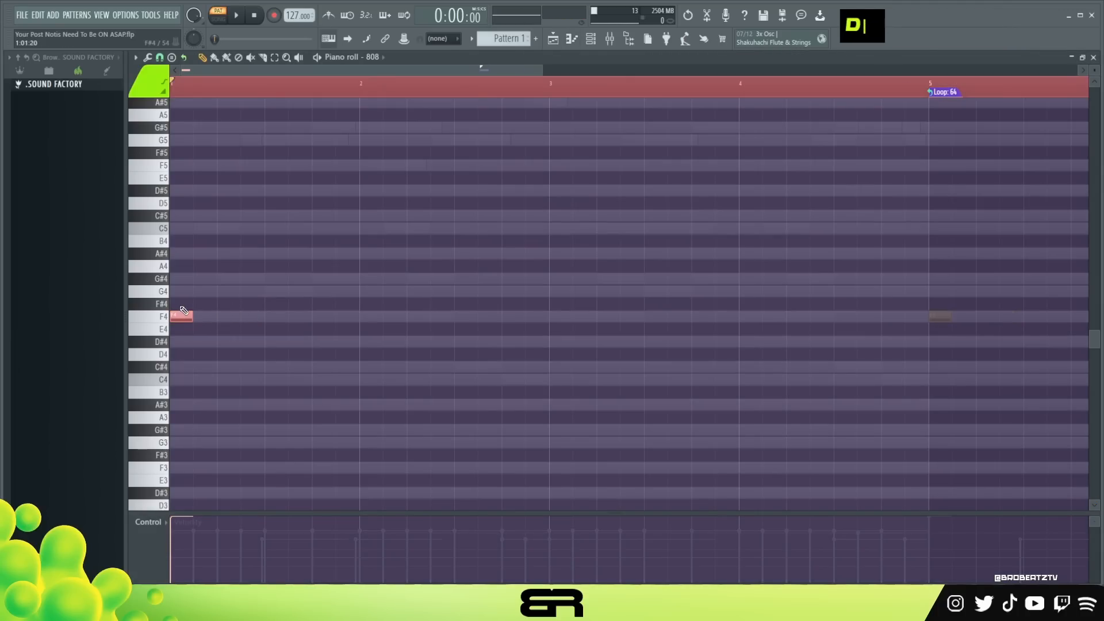
key(ctrl+Up)
key(space)
scroll(259, 273, up, 2)
key(space)
key(space)
Add an 808 F5 note on beat 4 of bar 1 and a C5 on beat 3 of bar 2, both two steps long.
click(313, 244)
right_click(354, 278)
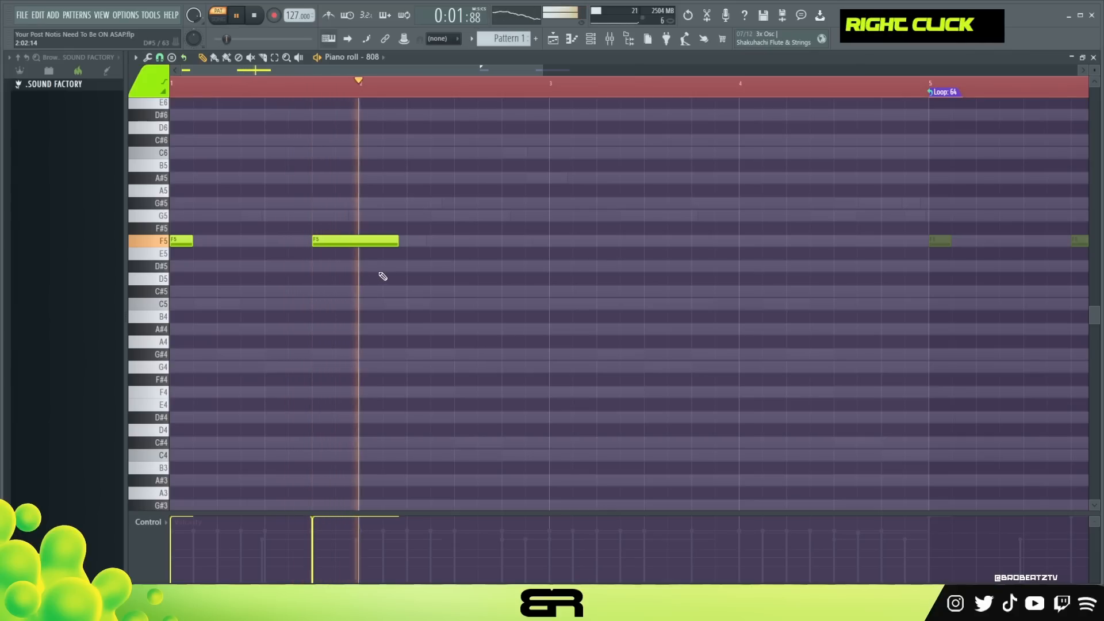
key(space)
click(466, 317)
key(space)
drag(468, 316, 477, 302)
right_click(536, 328)
key(ctrl+a)
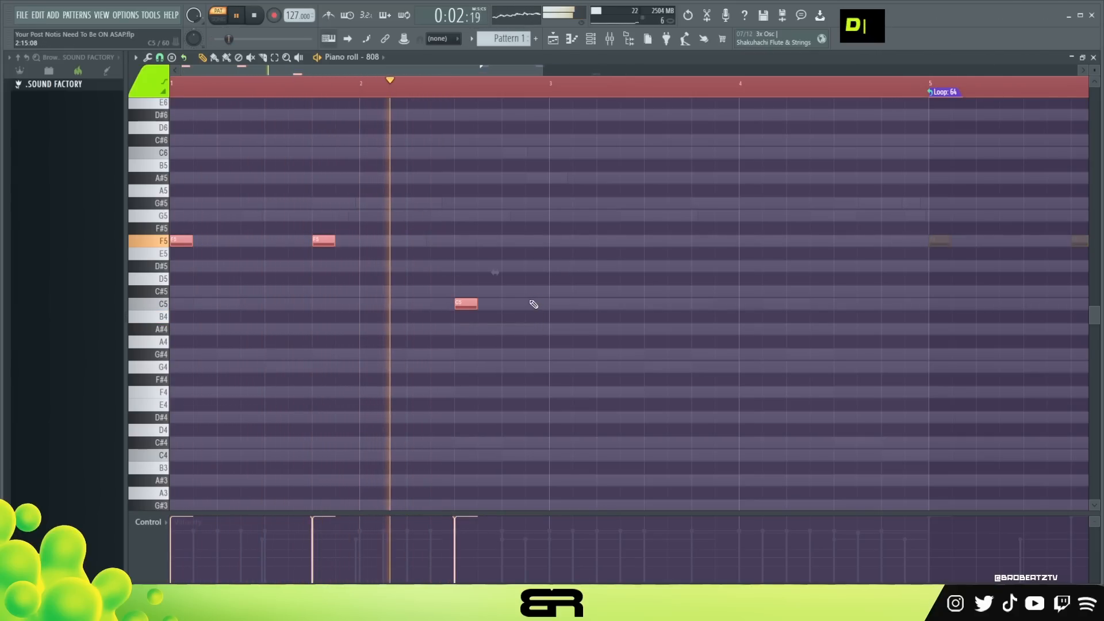
right_click(535, 303)
Play back the 808, copy the two F5 notes into bar 3 and add another F5 midway between them.
key(space)
key(space)
key(space)
key(space)
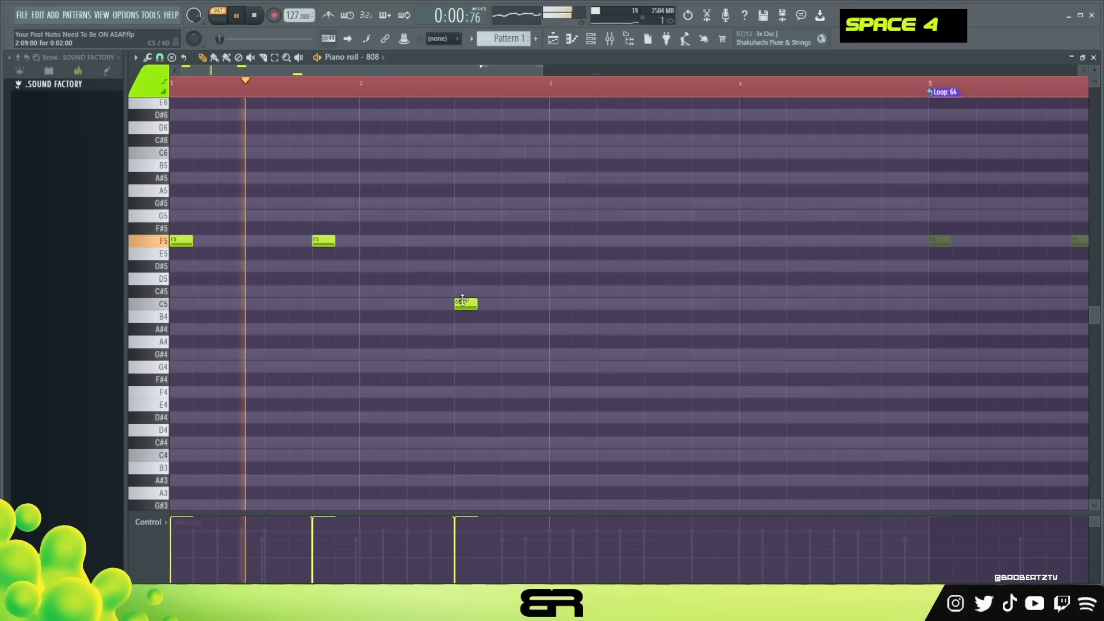
key(space)
key(space)
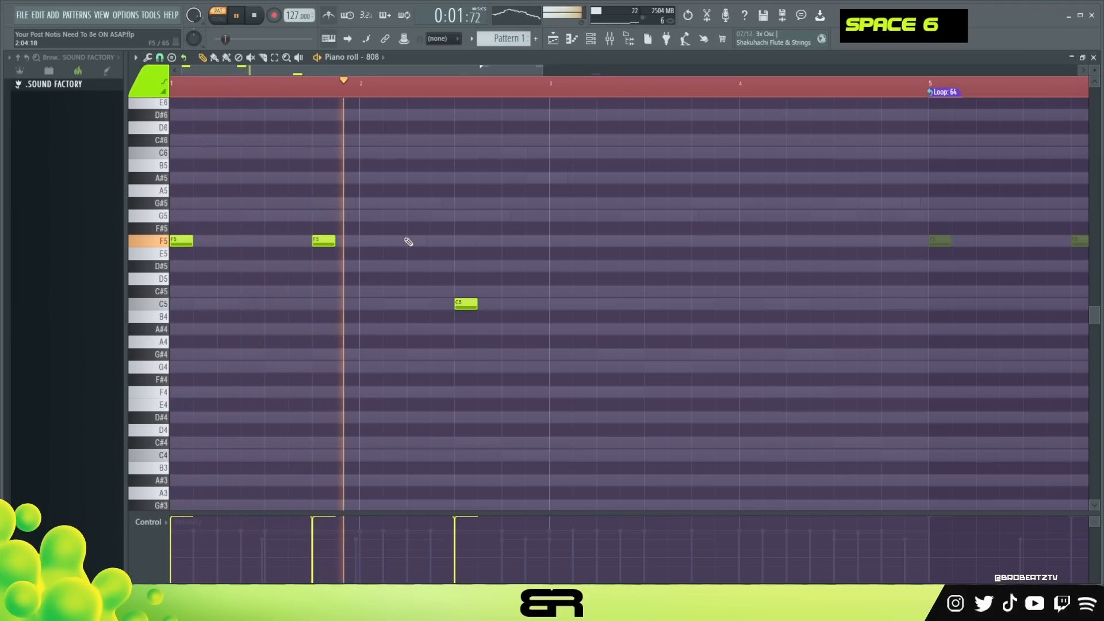
ctrl+drag(382, 222, 175, 256)
shift+drag(315, 243, 571, 253)
right_click(571, 253)
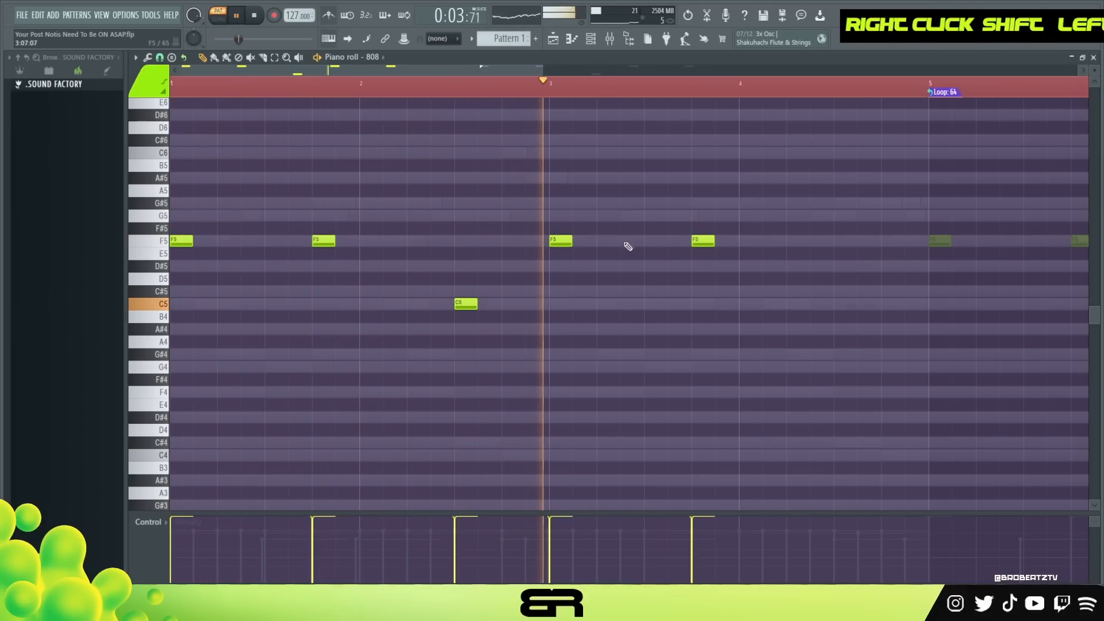
click(628, 242)
key(space)
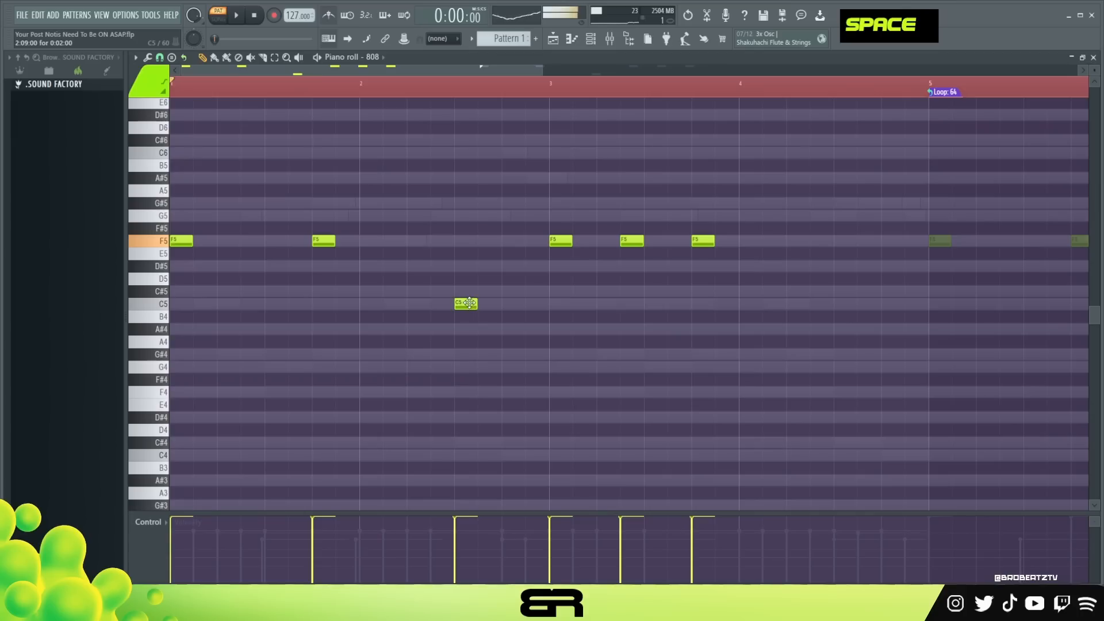
Move the C5 note to beat 3 of bar 4 and chop a copy just before it into a roll with rising, reduced velocities.
ctrl+drag(470, 308, 696, 313)
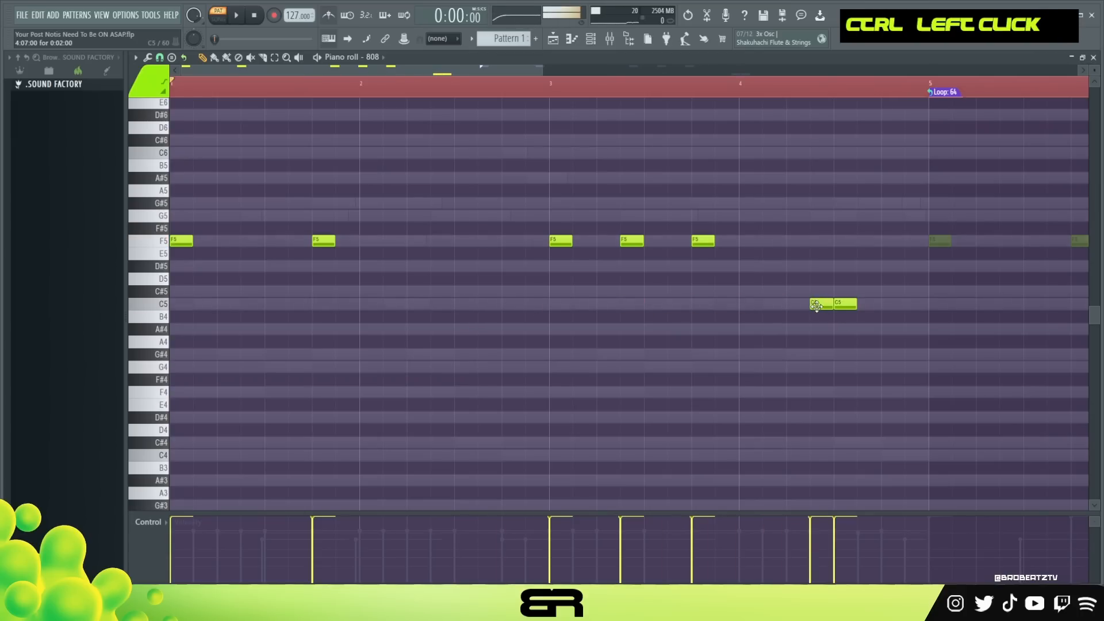
ctrl+click(816, 306)
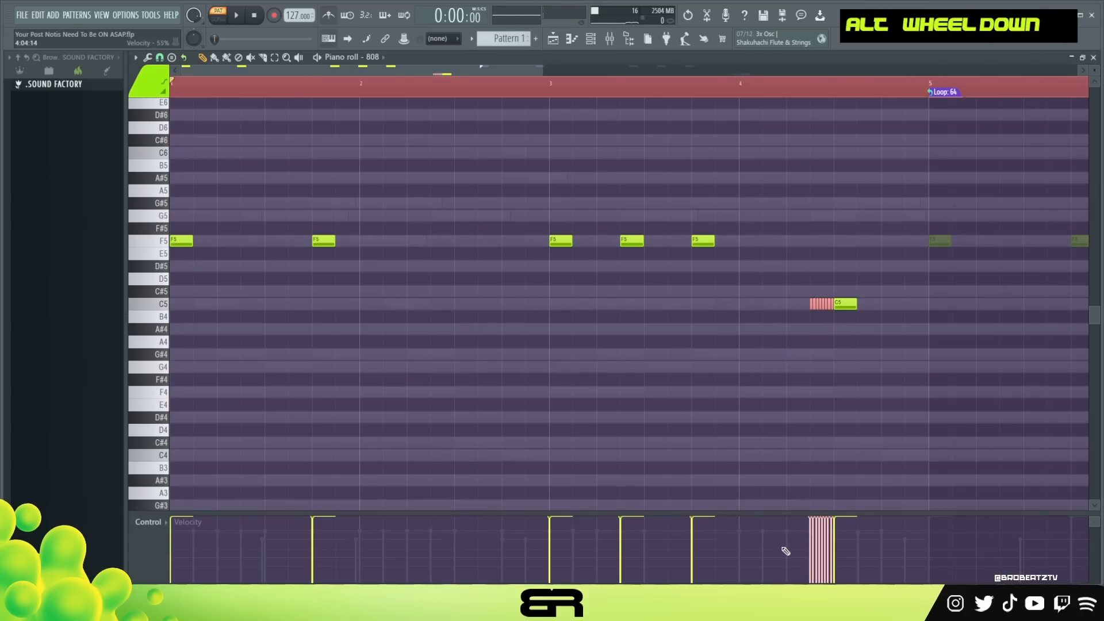
right_click(812, 579)
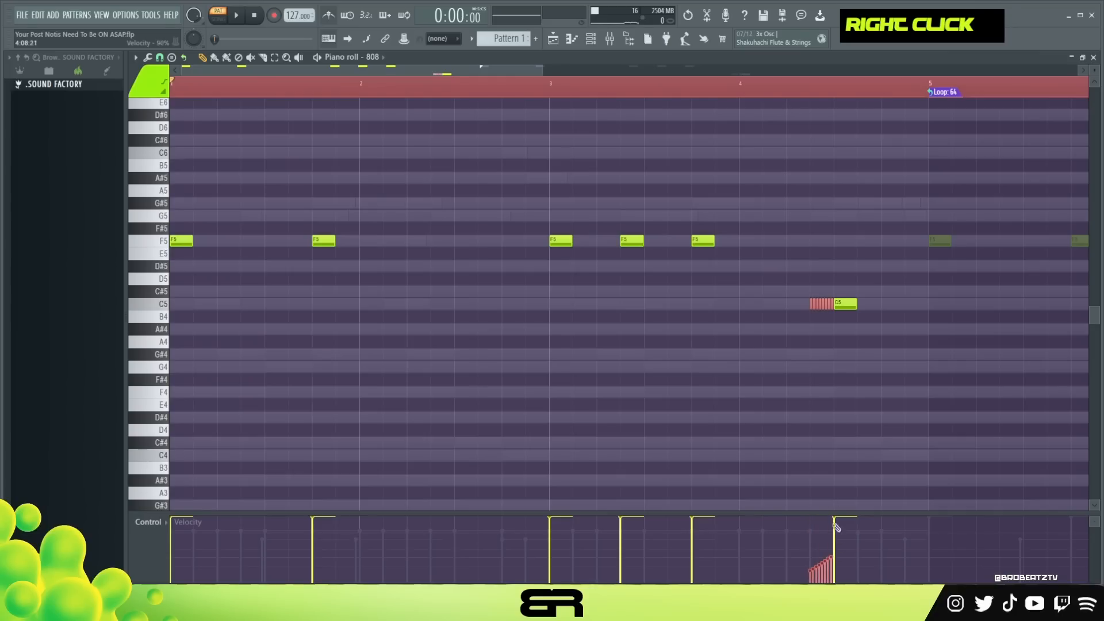
alt+scroll(836, 527, down, 1)
Duplicate the last C5 note to the end of bar 4, raise the copy an octave to C6 and clear the time selection.
ctrl+click(846, 306)
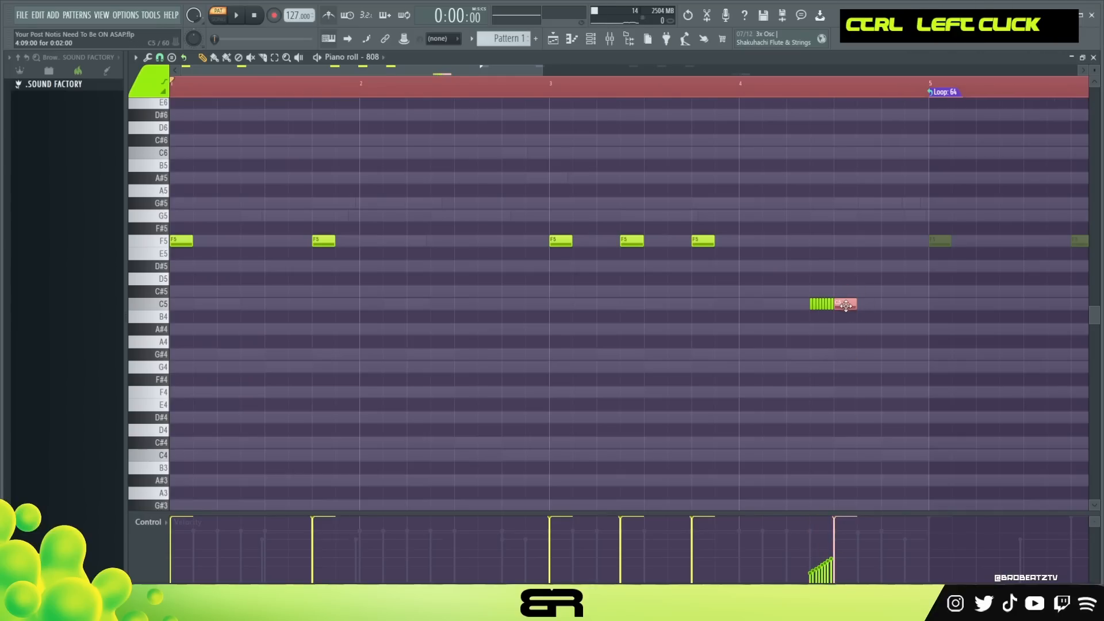
shift+drag(845, 306, 916, 305)
key(ctrl+Up)
right_click(795, 343)
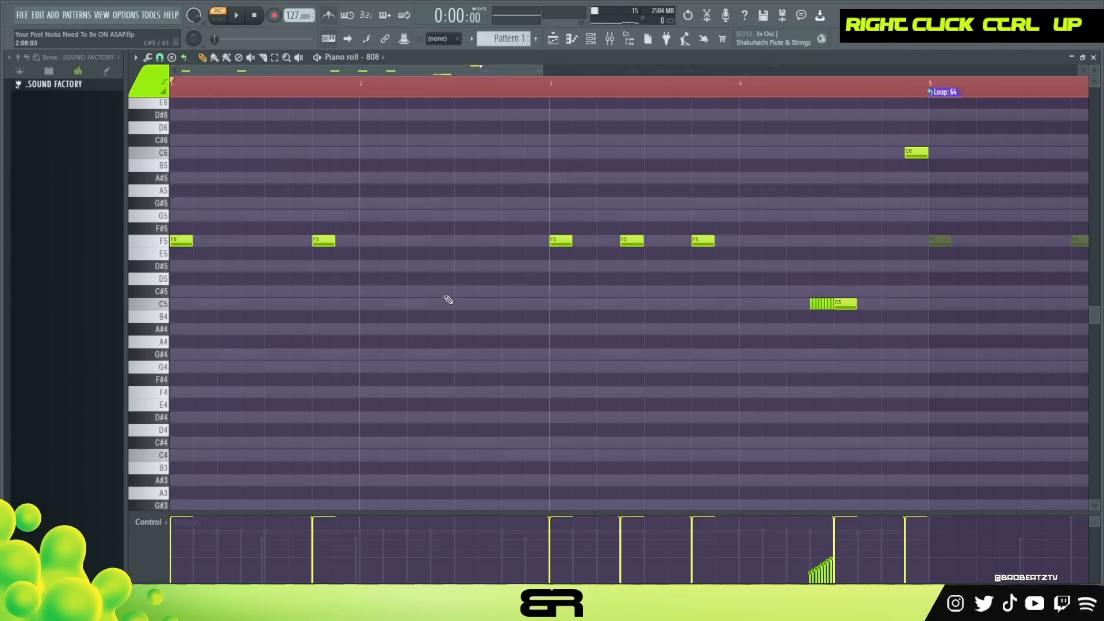
double_click(347, 88)
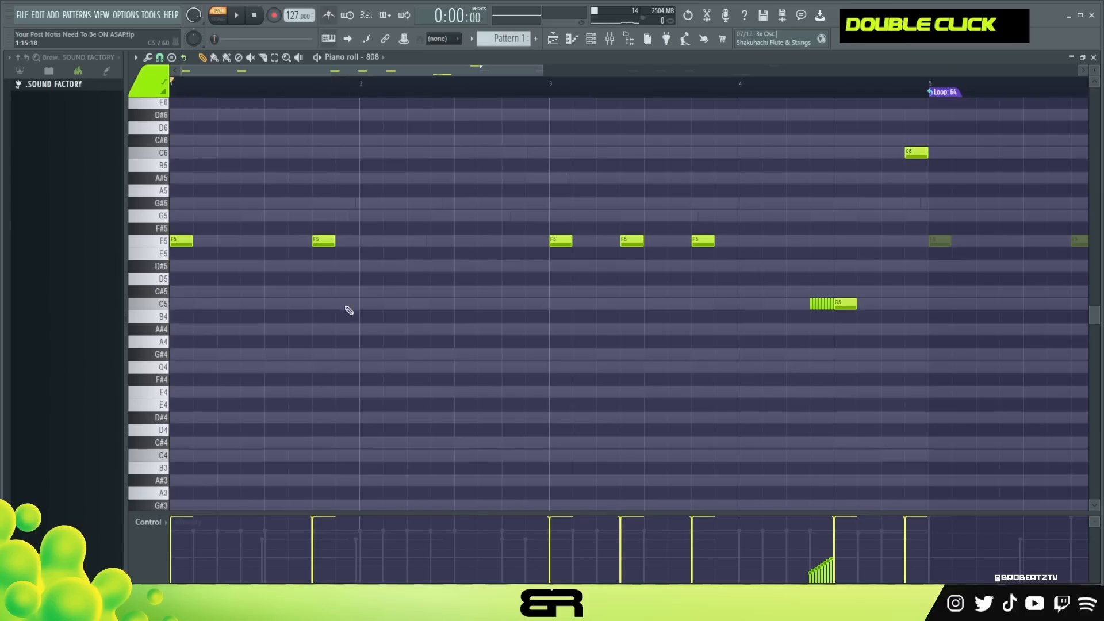
Play back the 808 line, lower the velocity of the chopped C5 roll in bar 4 and listen again.
key(space)
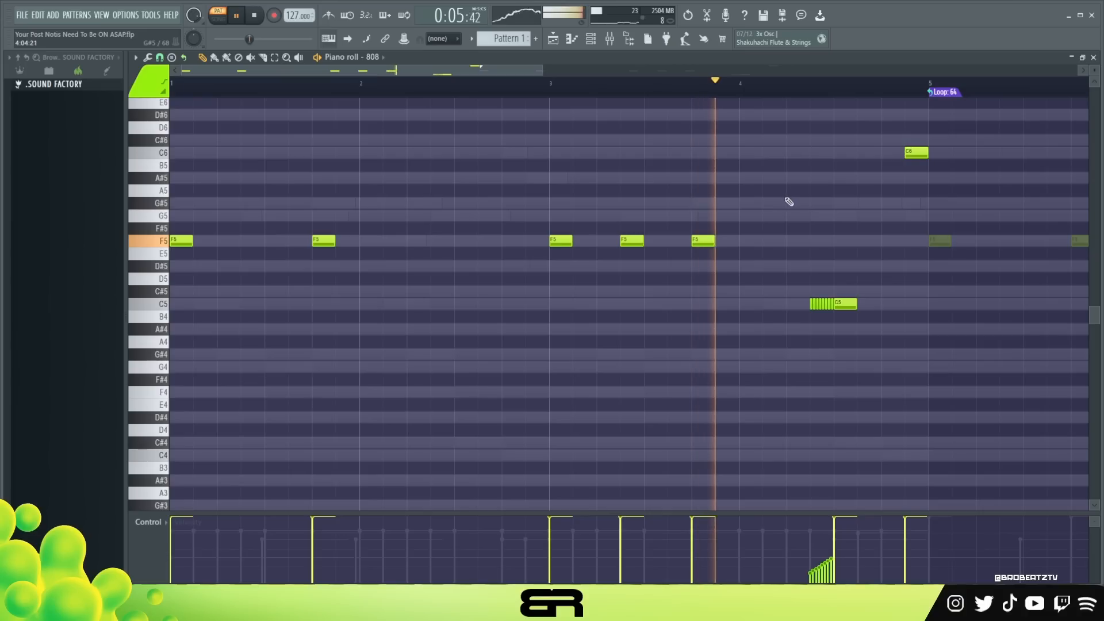
key(space)
drag(786, 289, 833, 316)
scroll(816, 460, down, 2)
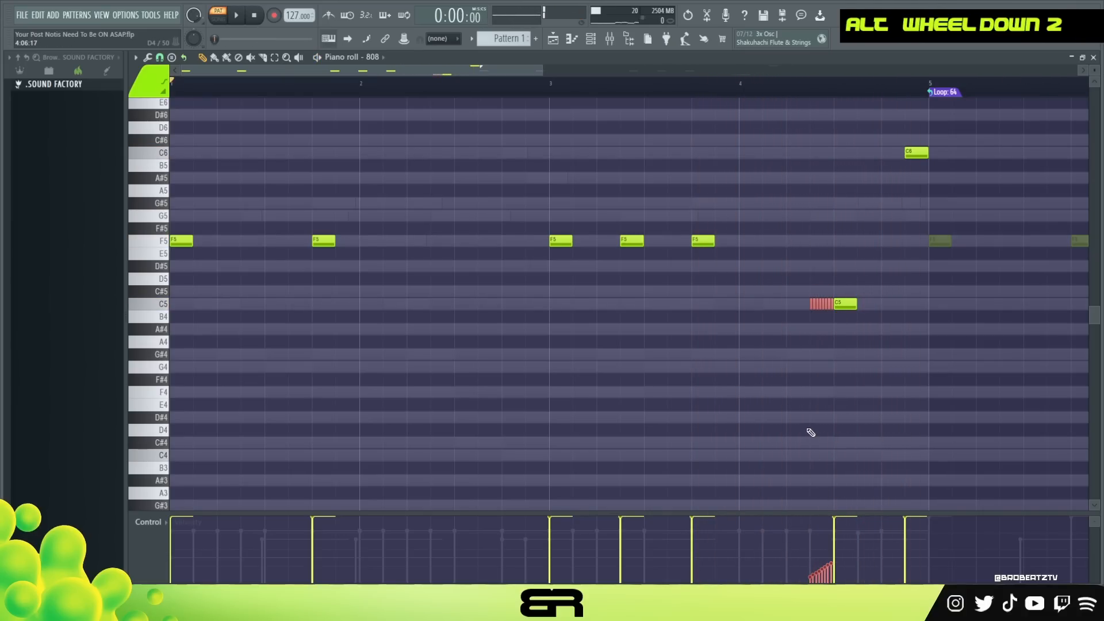
key(space)
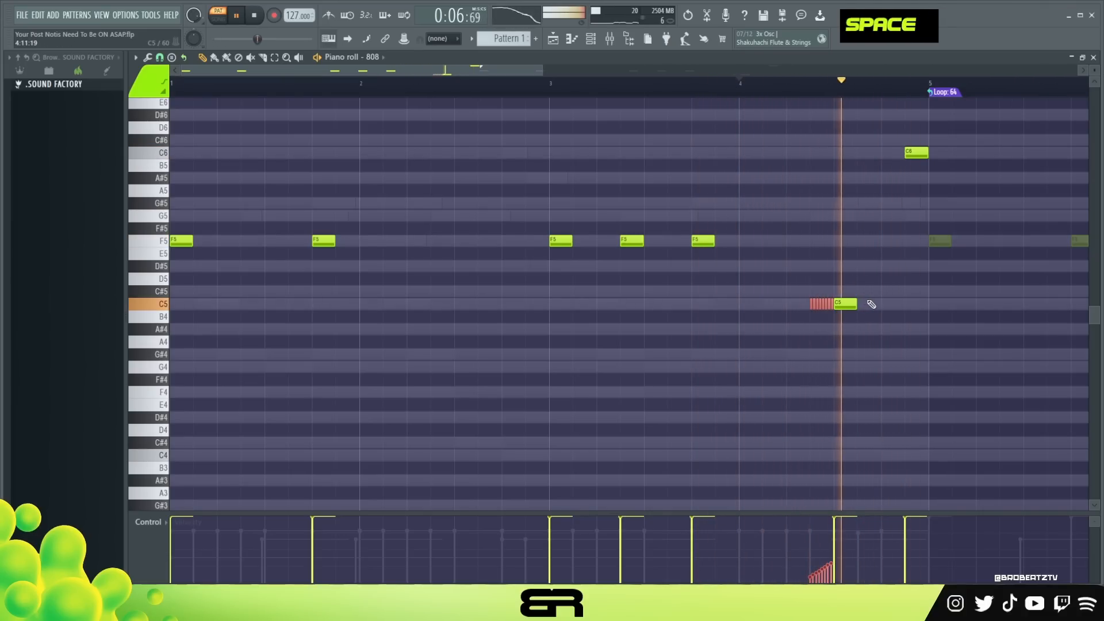
right_click(833, 249)
key(space)
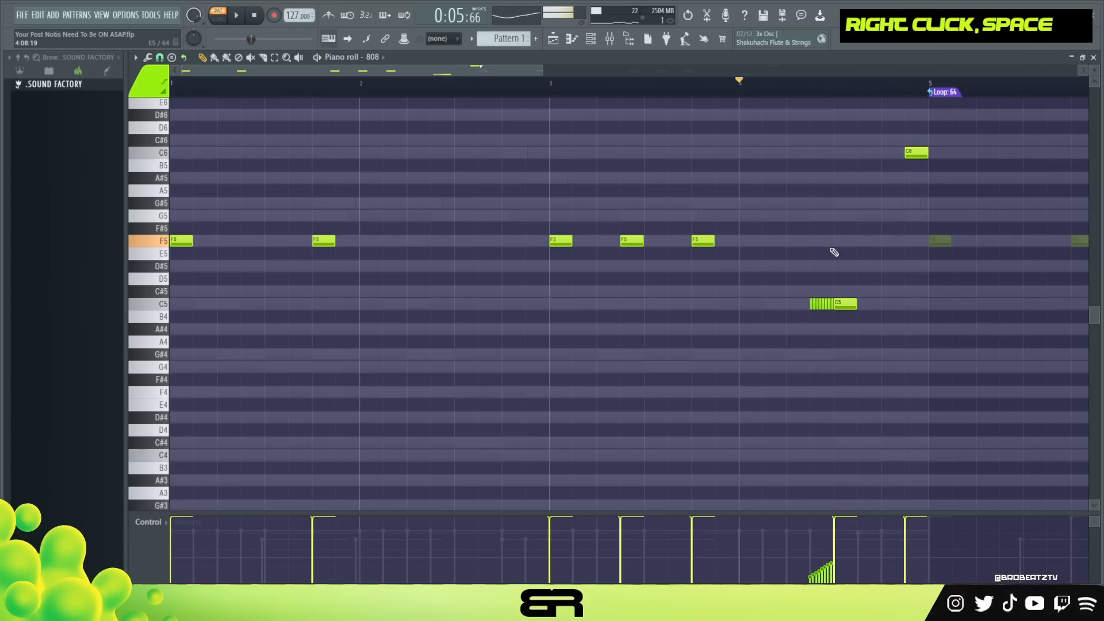
double_click(407, 83)
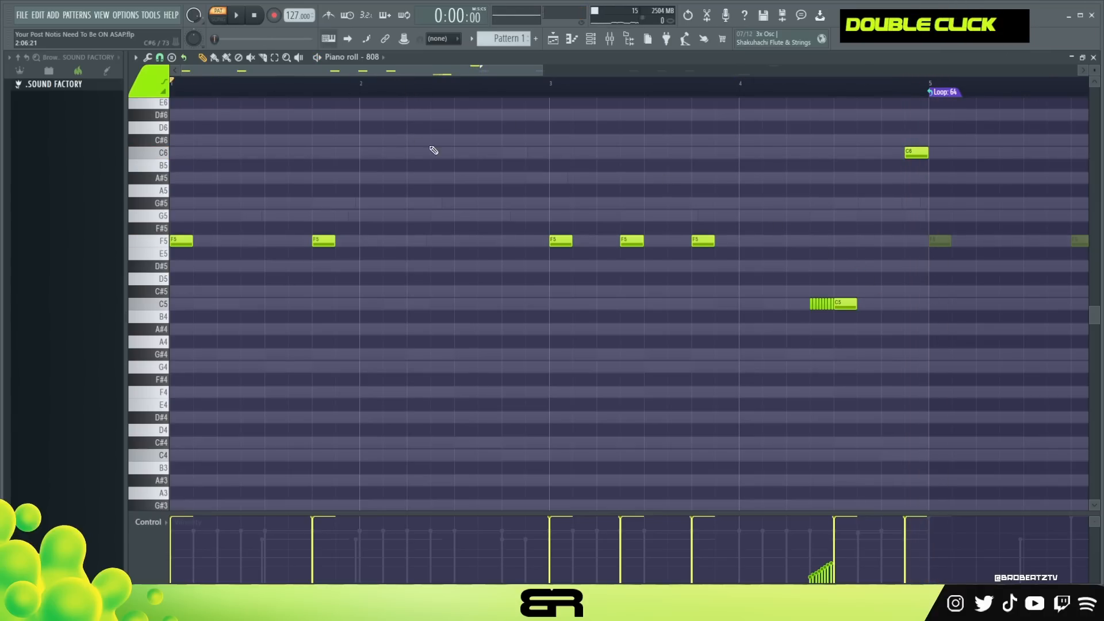
Open the Rim channel's notes in the piano roll and raise the velocity of all its hits to maximum.
click(591, 40)
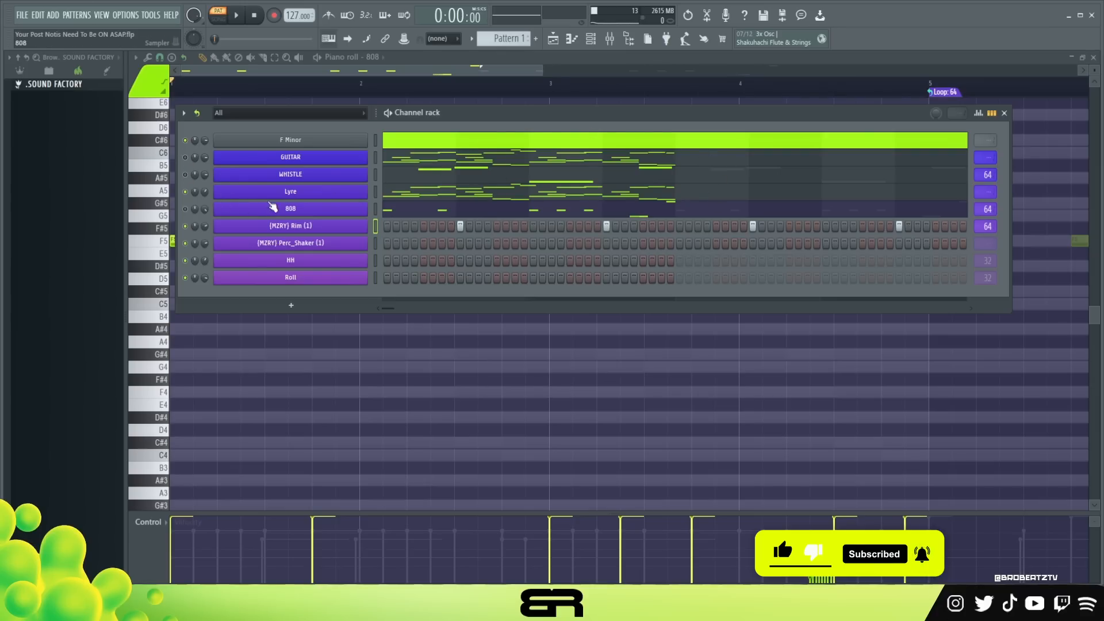
right_click(376, 229)
key(ctrl+a)
scroll(385, 306, up, 7)
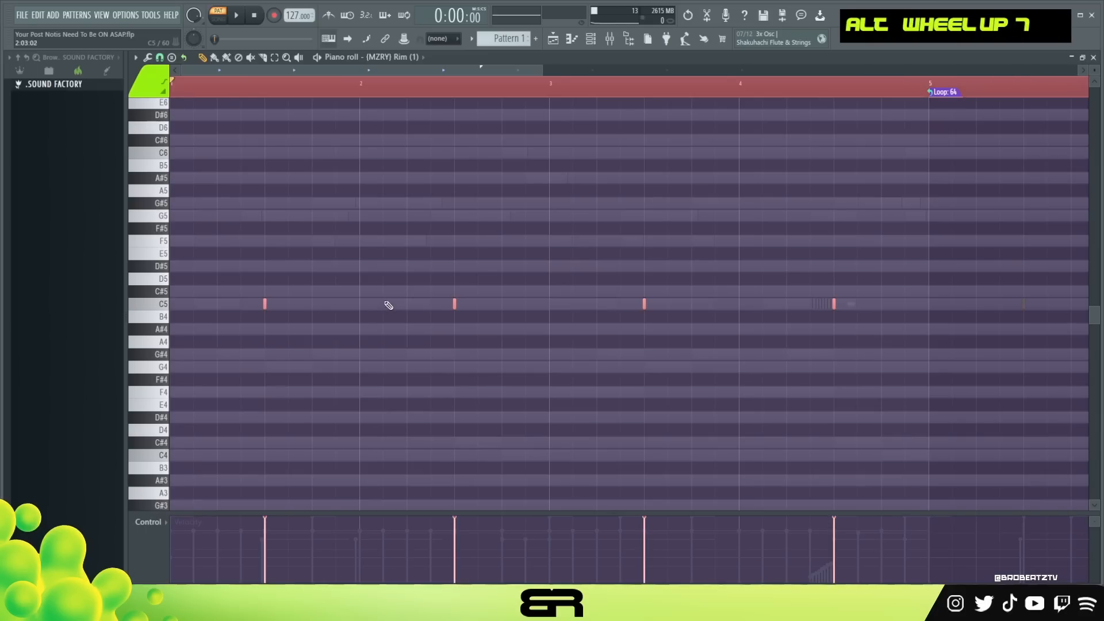
right_click(293, 136)
double_click(214, 92)
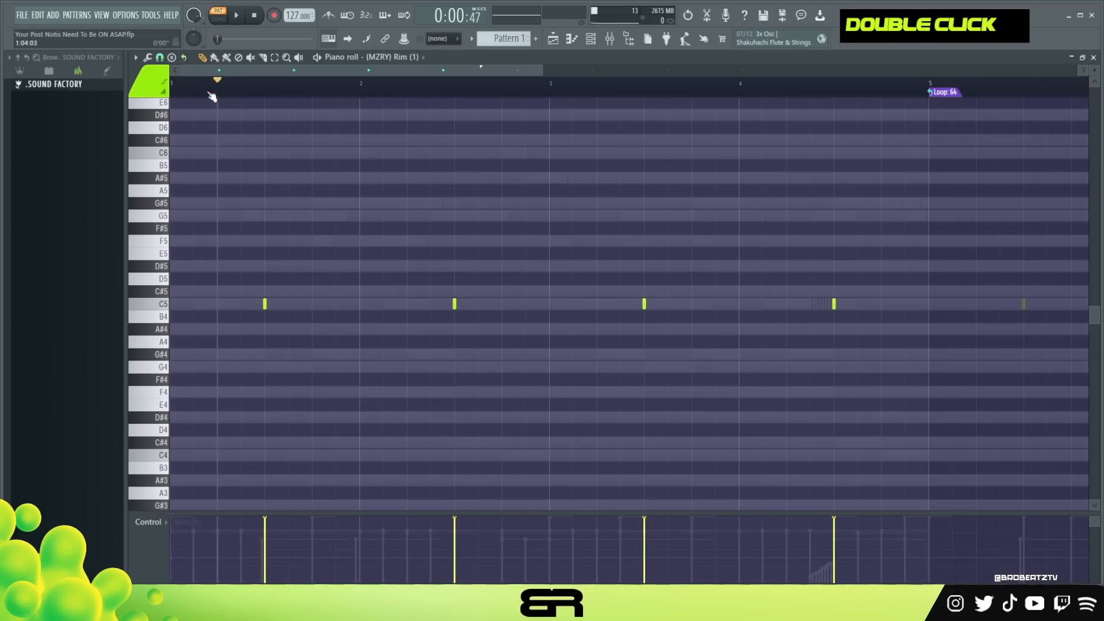
Play back the rim, then add a two-step G#4 note at the end of bar 2, chopped into a roll with rising velocity.
key(space)
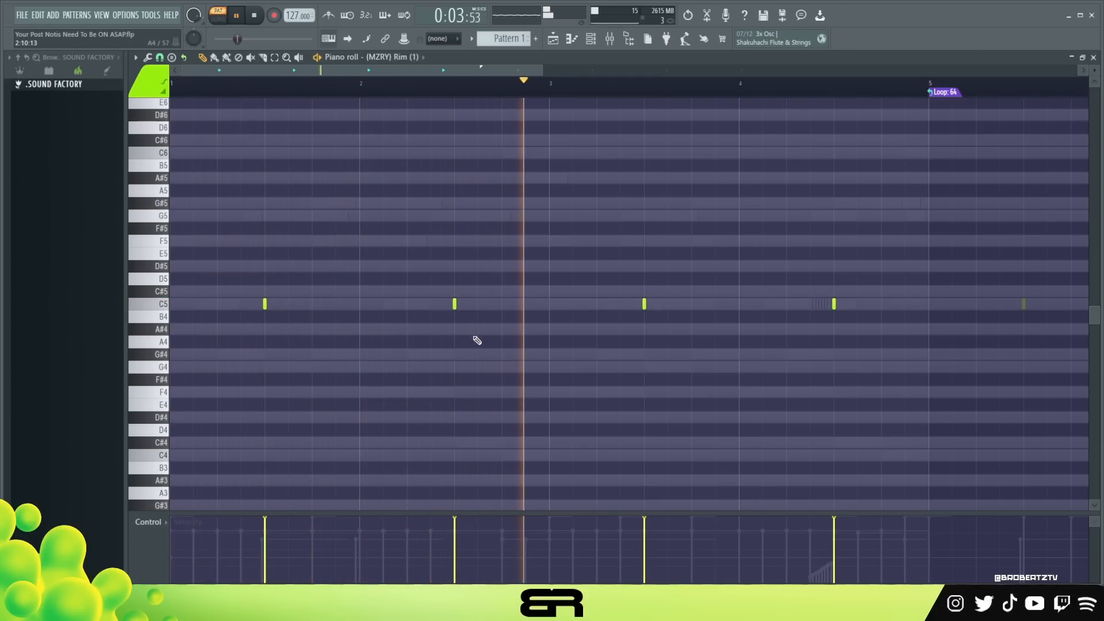
key(space)
key(space)
key(space)
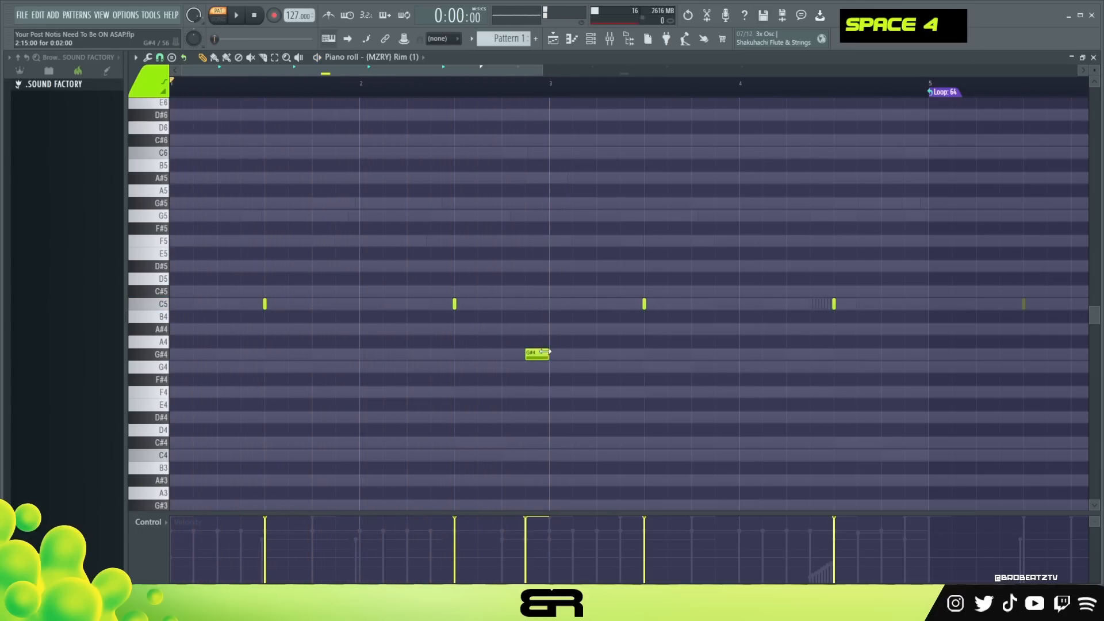
key(alt+u)
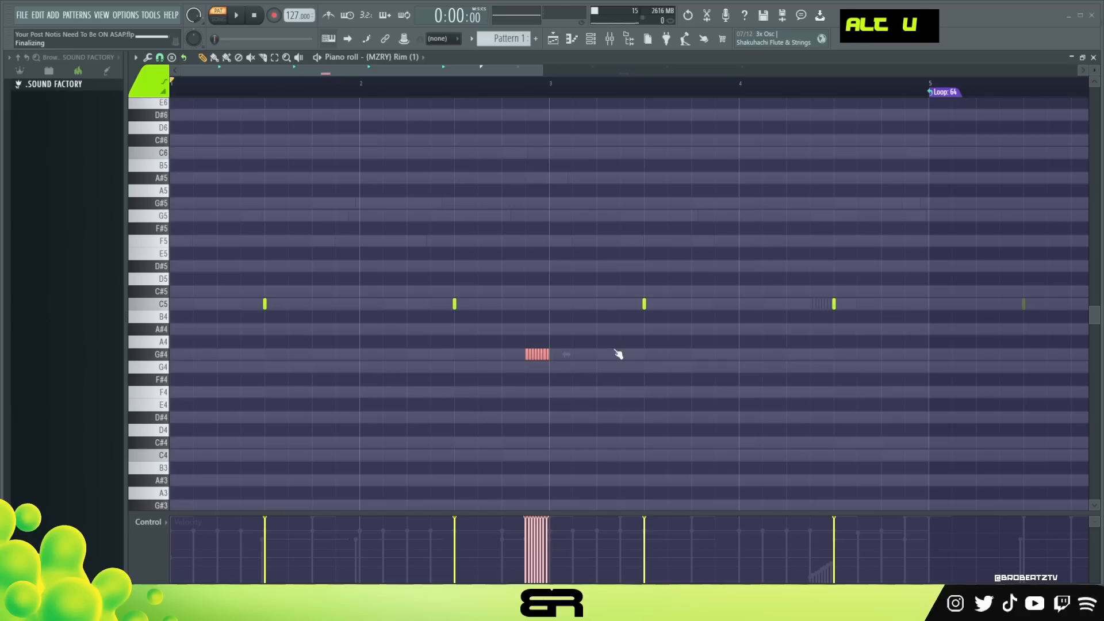
right_click(517, 571)
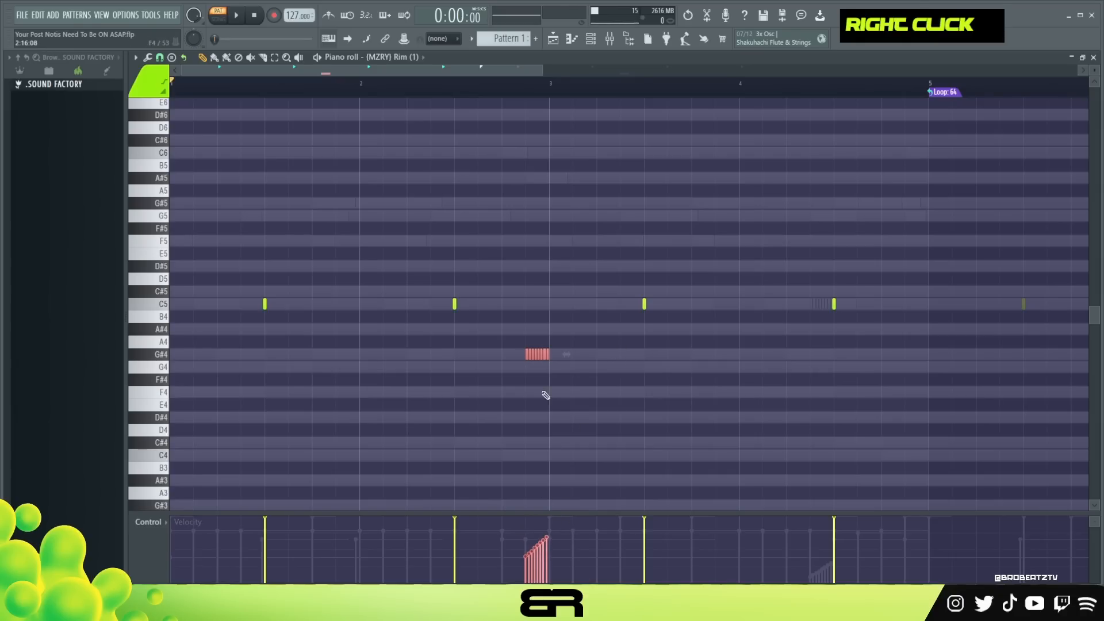
Lower the velocity of the chopped G#4 roll and add two-step G#4 notes on steps 3 and 7 of bar 3.
alt+scroll(549, 379, down, 2)
right_click(572, 370)
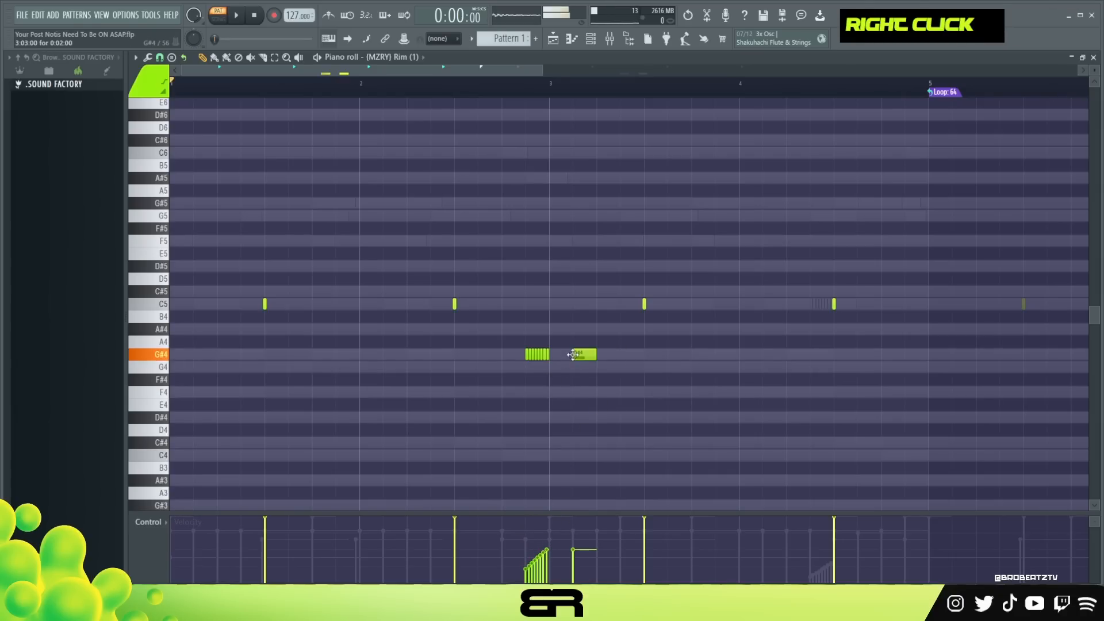
click(620, 355)
ctrl+drag(661, 354, 580, 373)
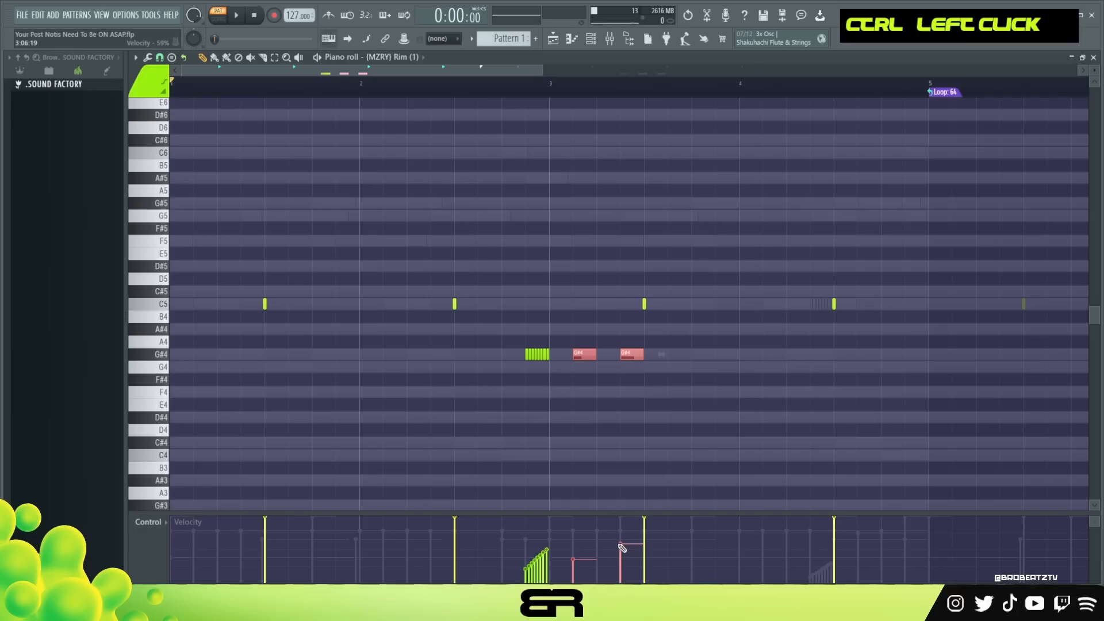
Play back the rim part, lower the velocity of the two G#4 notes in bar 3 and listen again.
key(space)
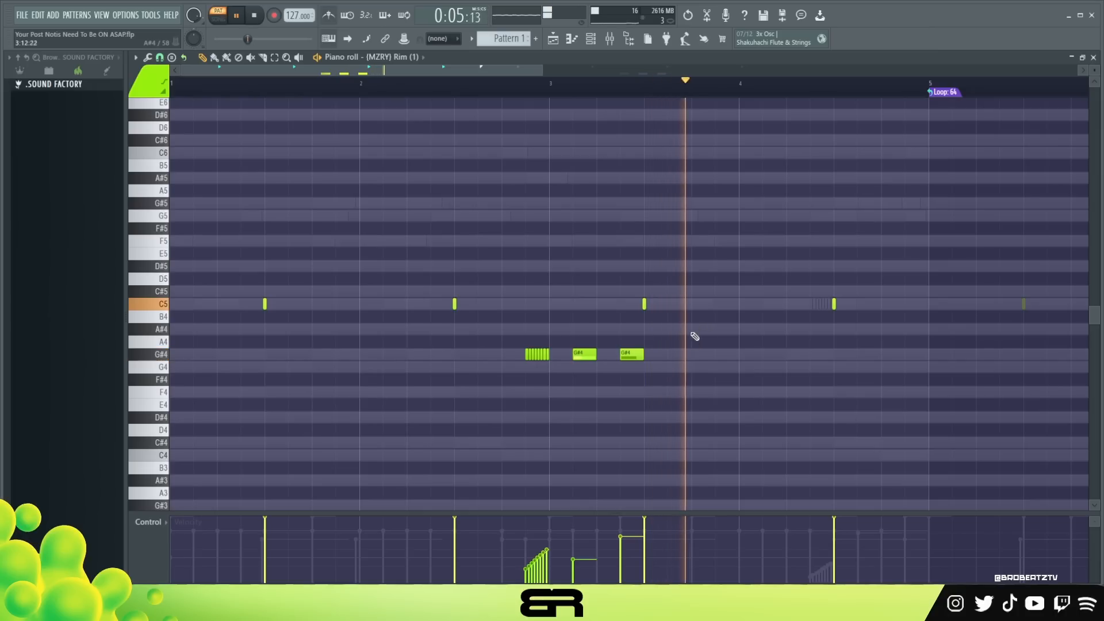
ctrl+drag(692, 333, 634, 365)
alt+scroll(635, 366, down, 3)
ctrl+click(578, 356)
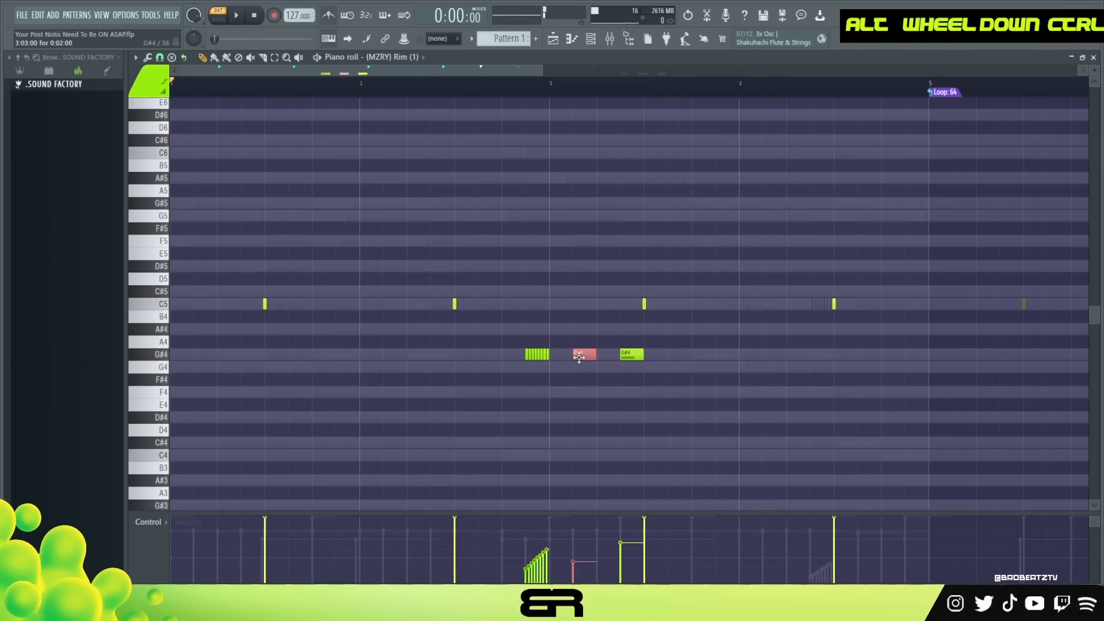
key(space)
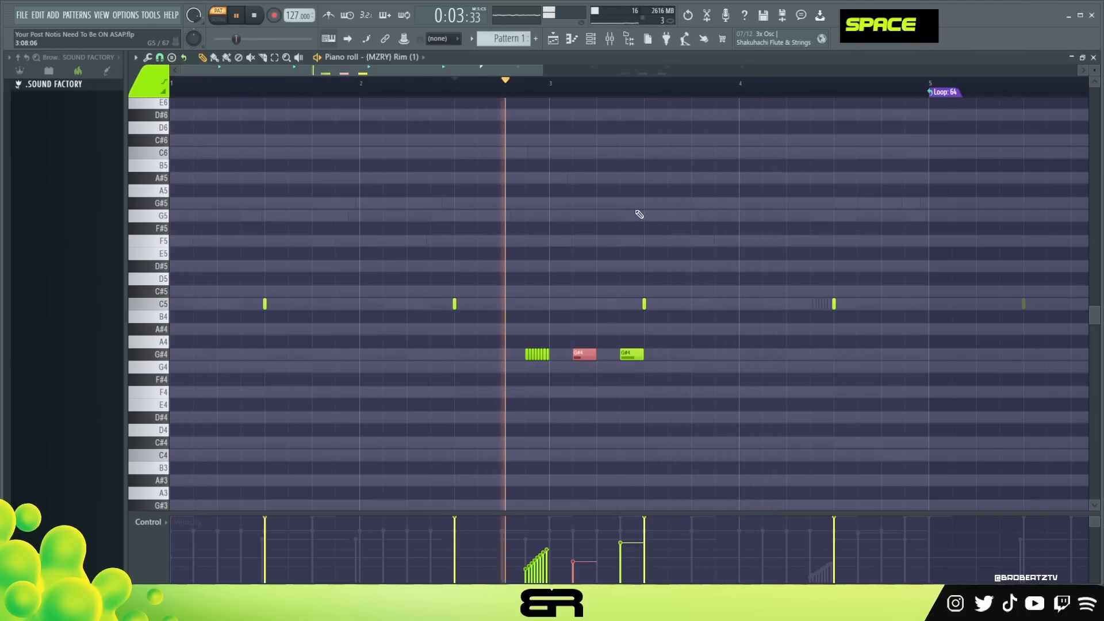
right_click(675, 204)
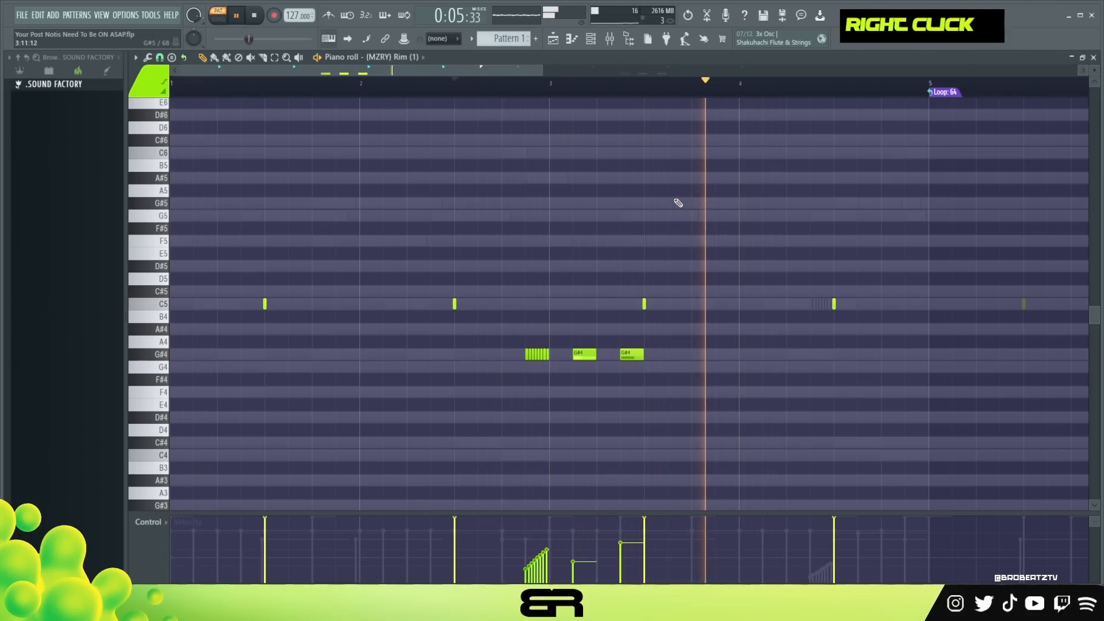
key(space)
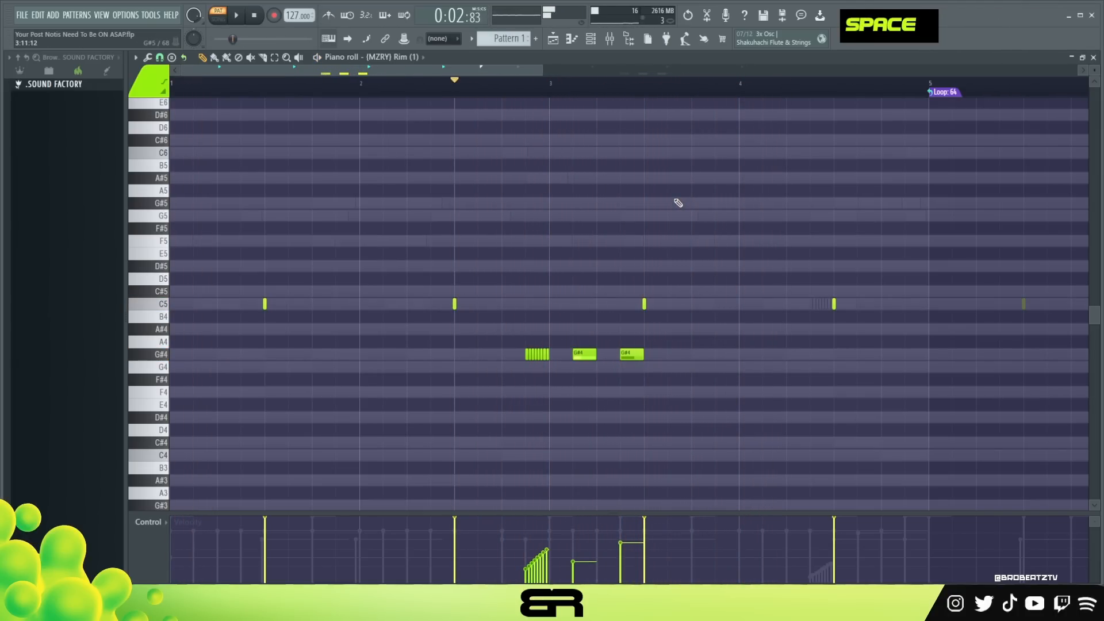
Bring up the channel rack, listen to the pattern and place an HH hit on step 1.
click(602, 49)
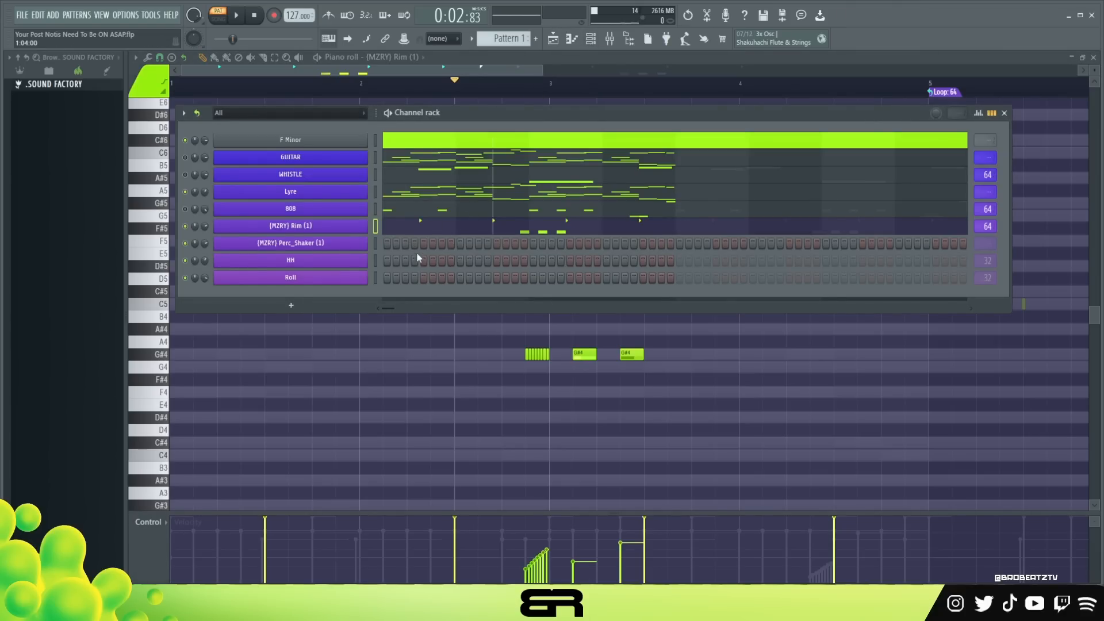
key(space)
key(space)
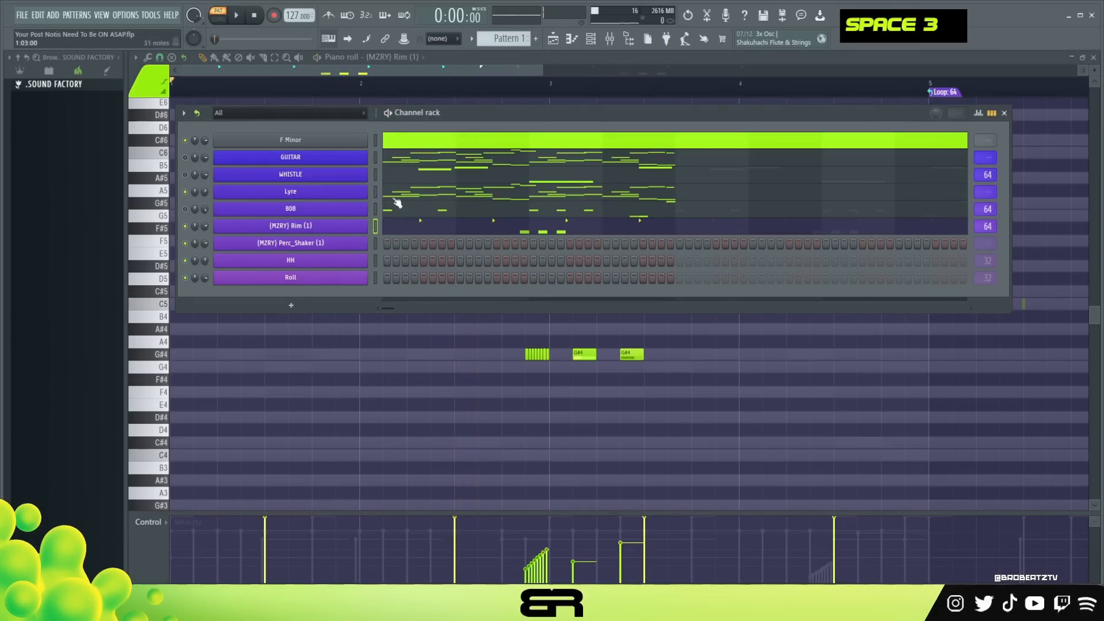
click(386, 261)
key(space)
key(space)
key(space)
key(space)
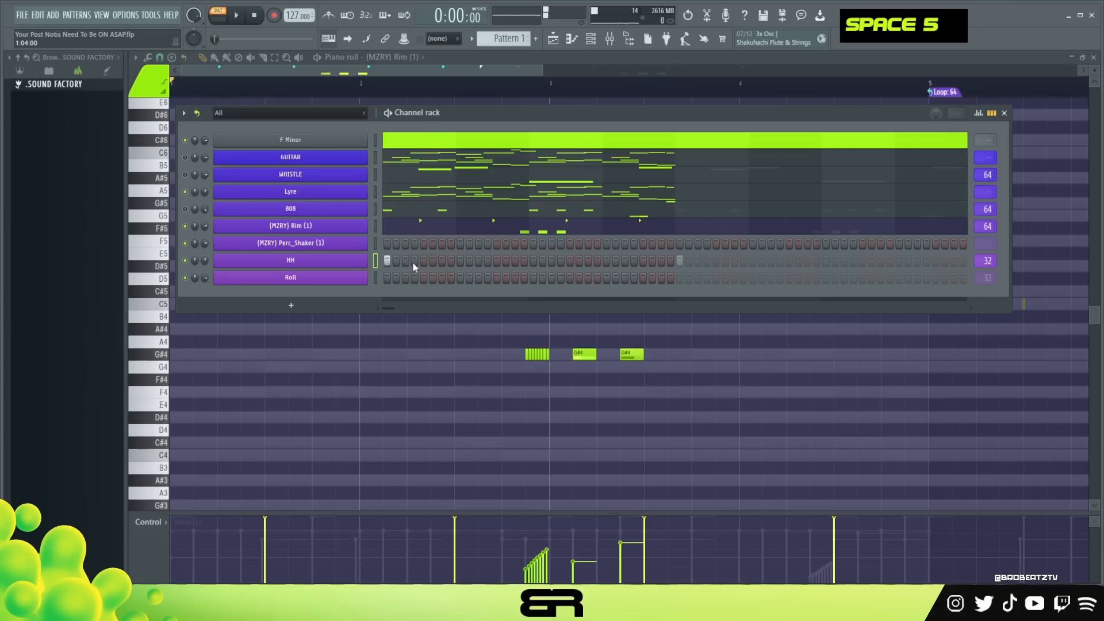
Try HH hits on steps 4 and 7 against the playback.
click(414, 260)
key(space)
key(space)
click(442, 260)
key(space)
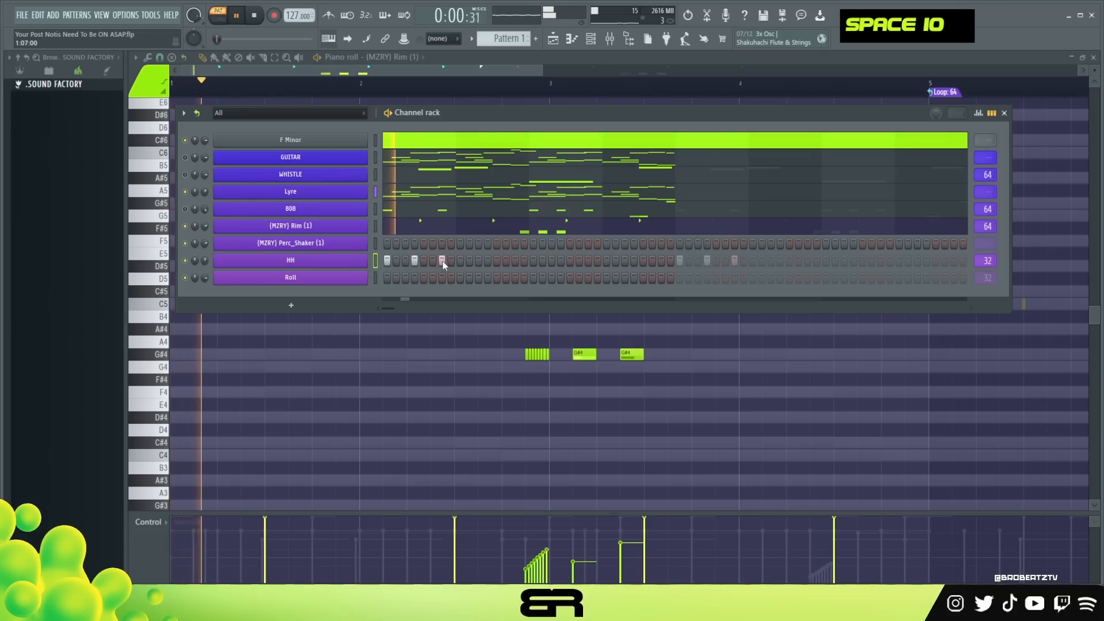
key(space)
right_click(442, 261)
right_click(415, 259)
Place HH hits on steps 5 and 9 and a Perc_Shaker hit on step 7, checking each against the playback.
click(423, 260)
key(space)
click(440, 245)
key(space)
click(461, 260)
key(space)
Place HH hits on steps 11, 13, 14 and 15, leaving steps 10 and 12 empty, and play back.
click(469, 261)
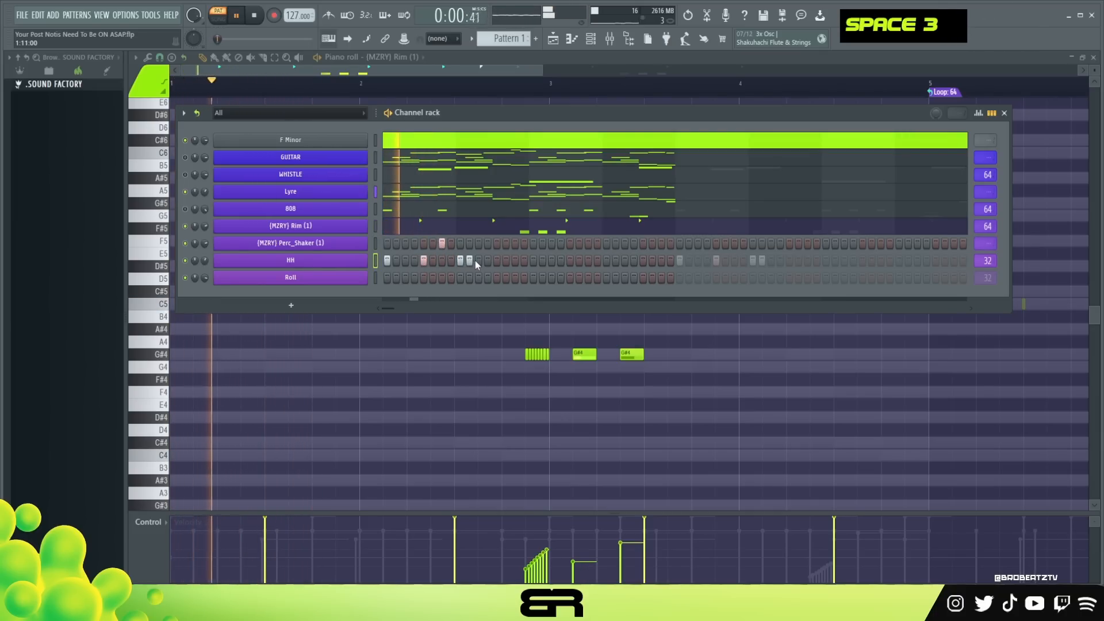
click(476, 260)
right_click(470, 261)
key(space)
key(space)
drag(489, 261, 515, 261)
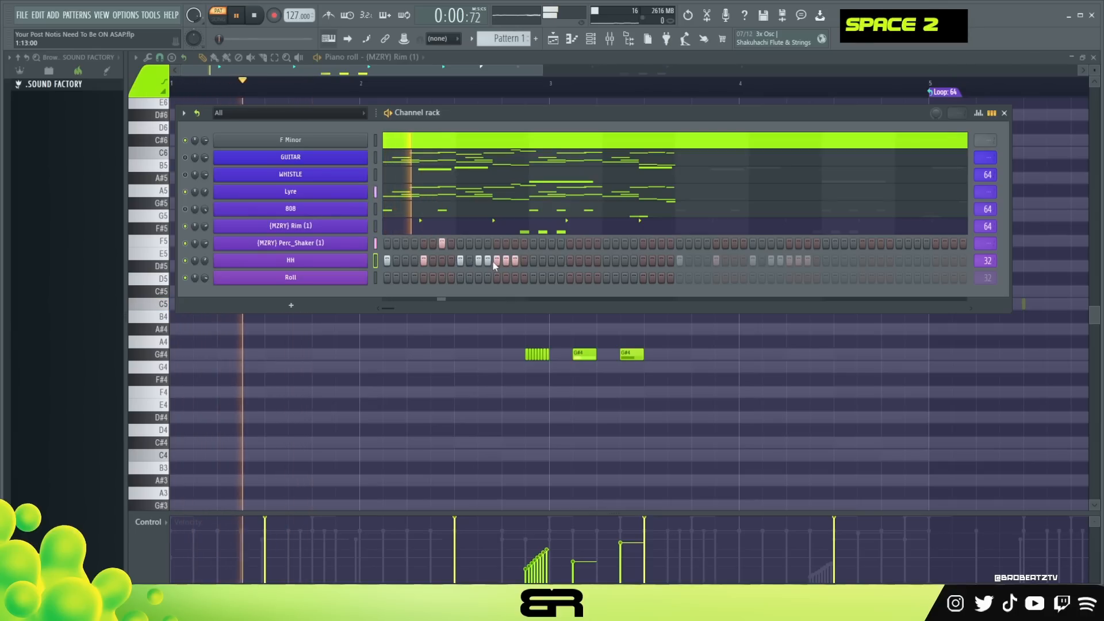
right_click(489, 261)
key(space)
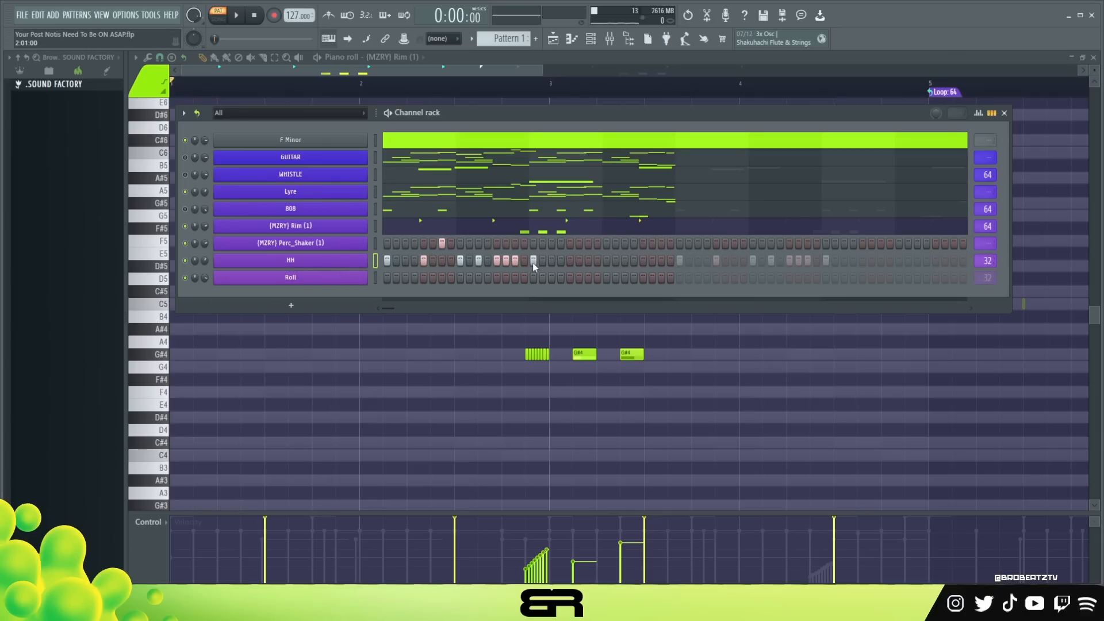
Try an HH hit on step 19 and a Perc_Shaker hit on step 17 against the playback.
drag(662, 261, 535, 260)
double_click(731, 262)
right_click(628, 263)
key(space)
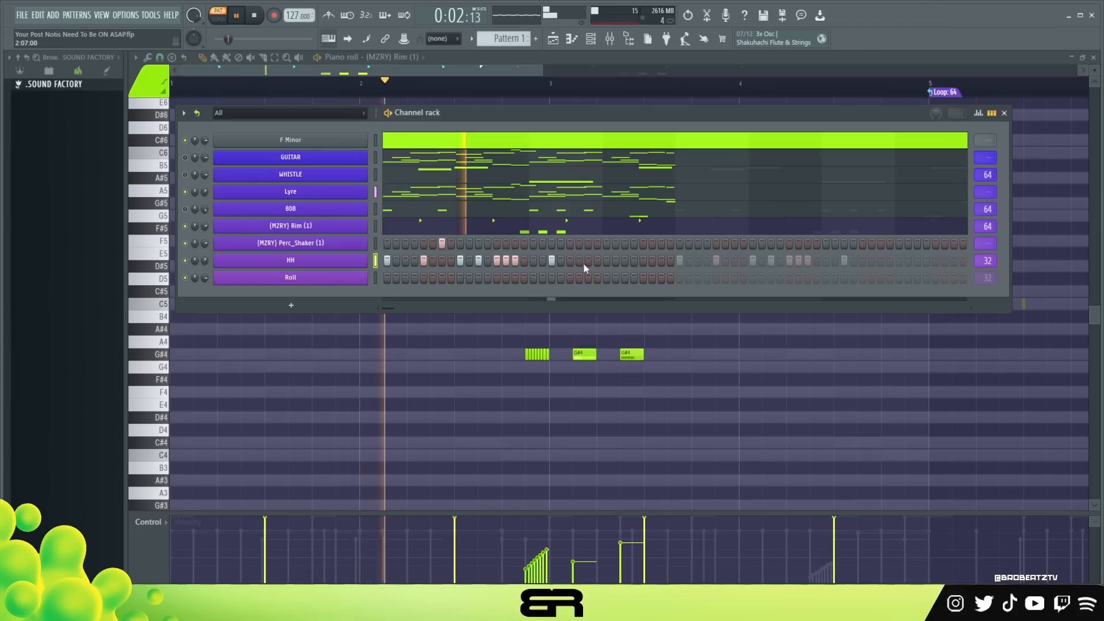
key(space)
key(space)
click(532, 243)
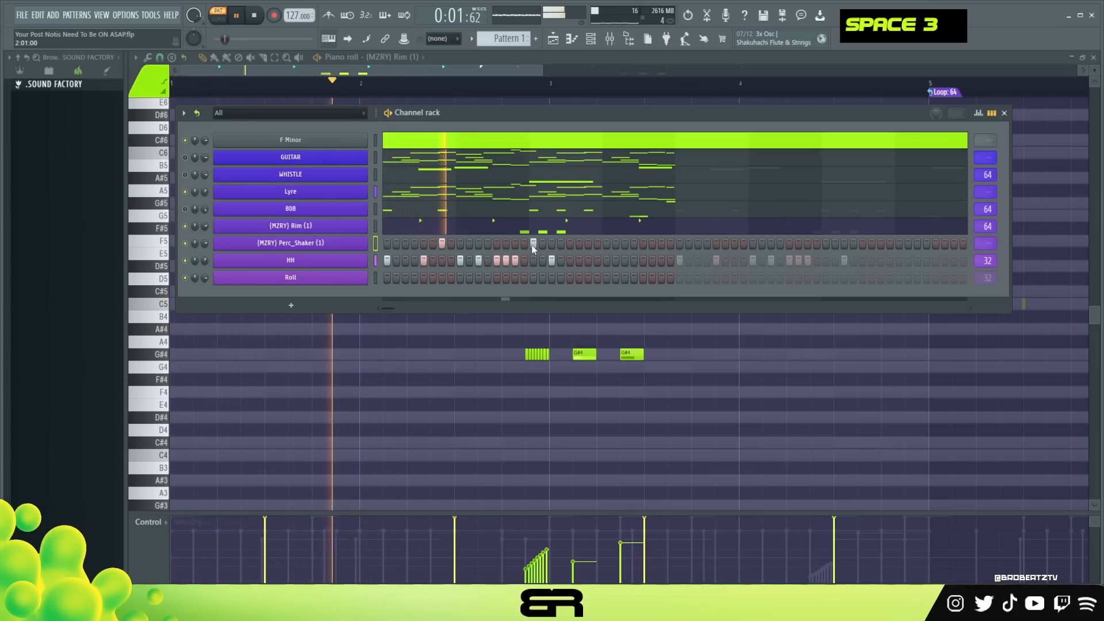
key(space)
right_click(532, 245)
right_click(552, 260)
Place an HH hit on step 23 and a Perc_Shaker hit on step 21 and play back the pattern.
key(space)
click(587, 261)
click(572, 244)
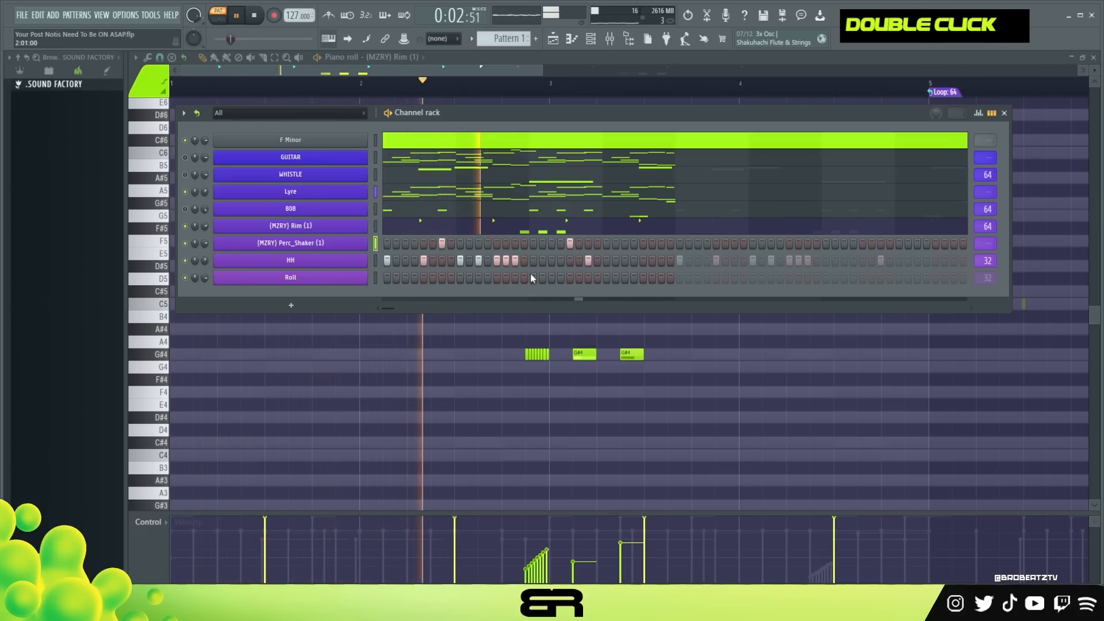
key(space)
key(space)
Place a Roll hit on step 19, then open its note in the piano roll and raise the velocity slightly.
click(551, 278)
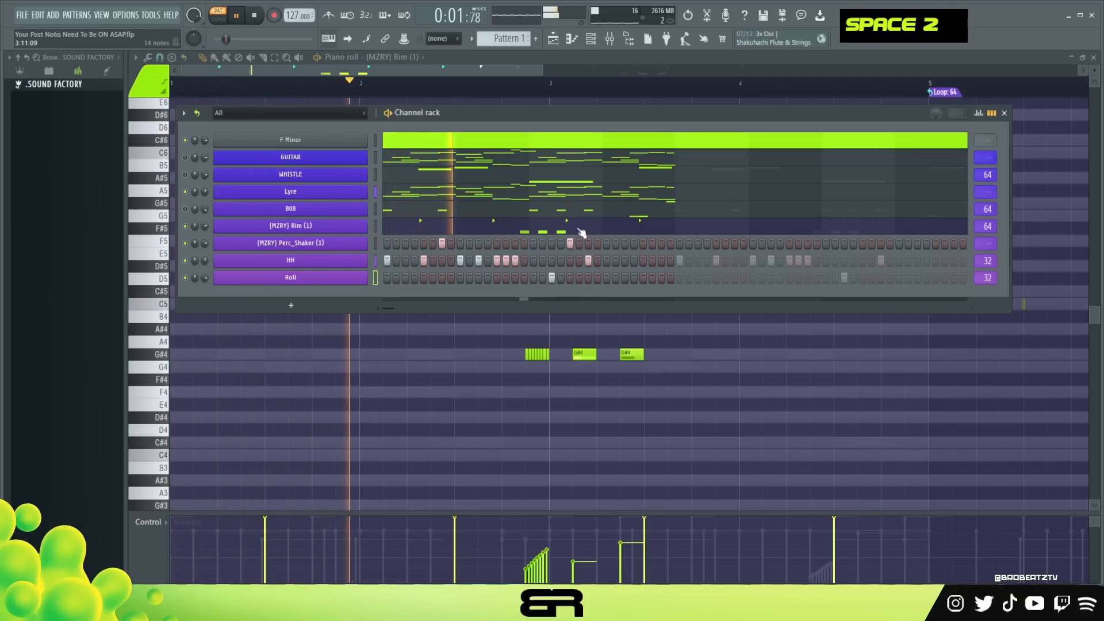
key(space)
right_click(344, 278)
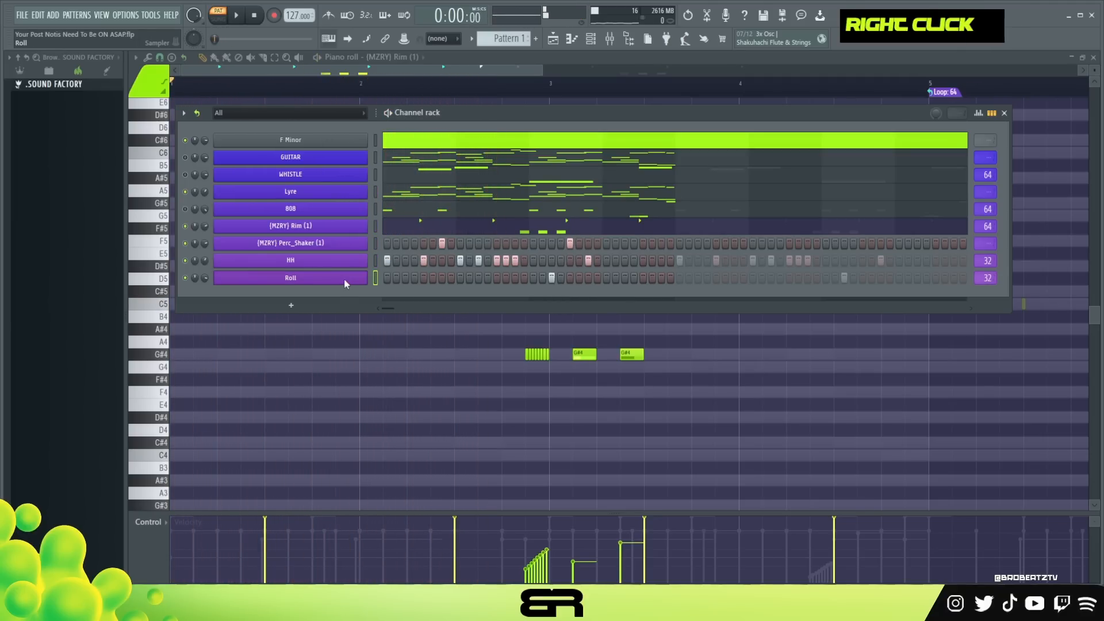
alt+scroll(465, 279, up, 2)
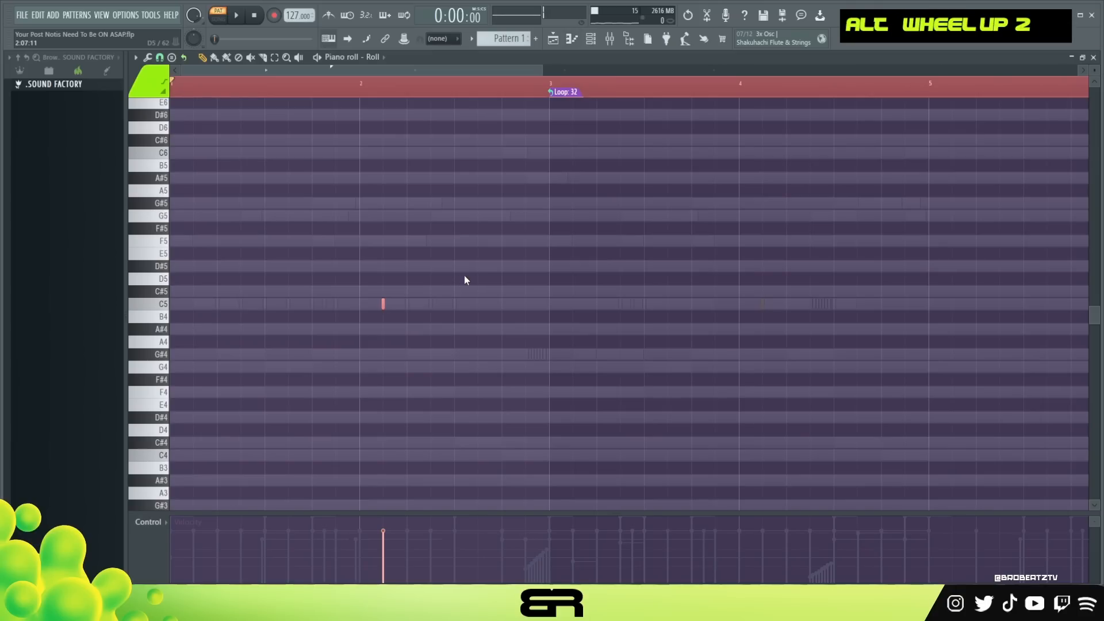
Return to the channel rack and add HH hits on steps 31 and 32 during playback.
click(595, 43)
key(space)
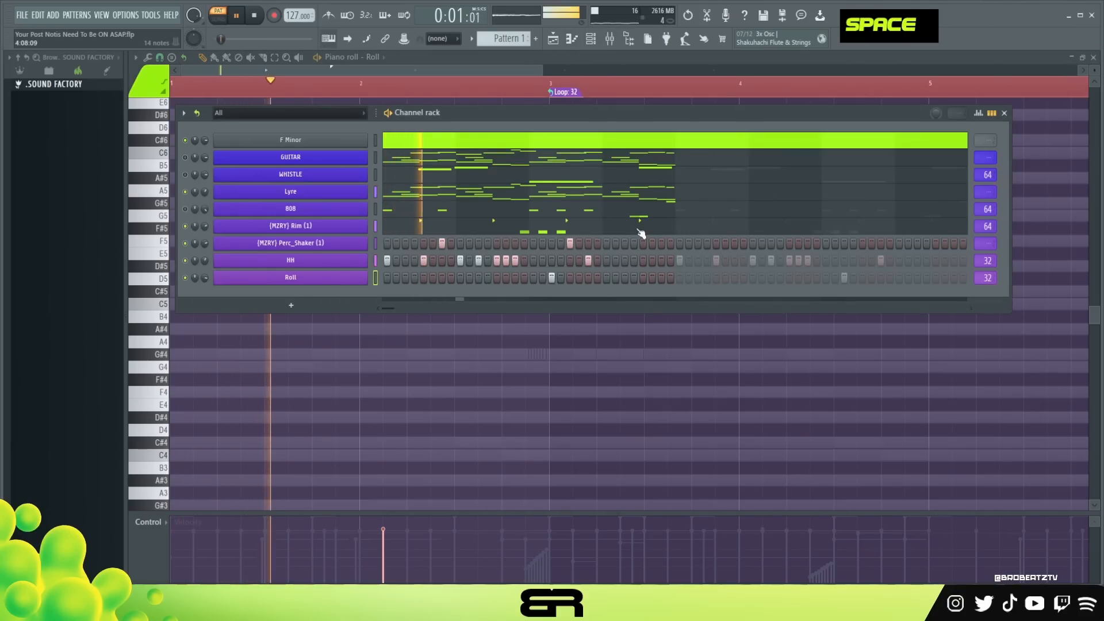
click(661, 260)
click(670, 261)
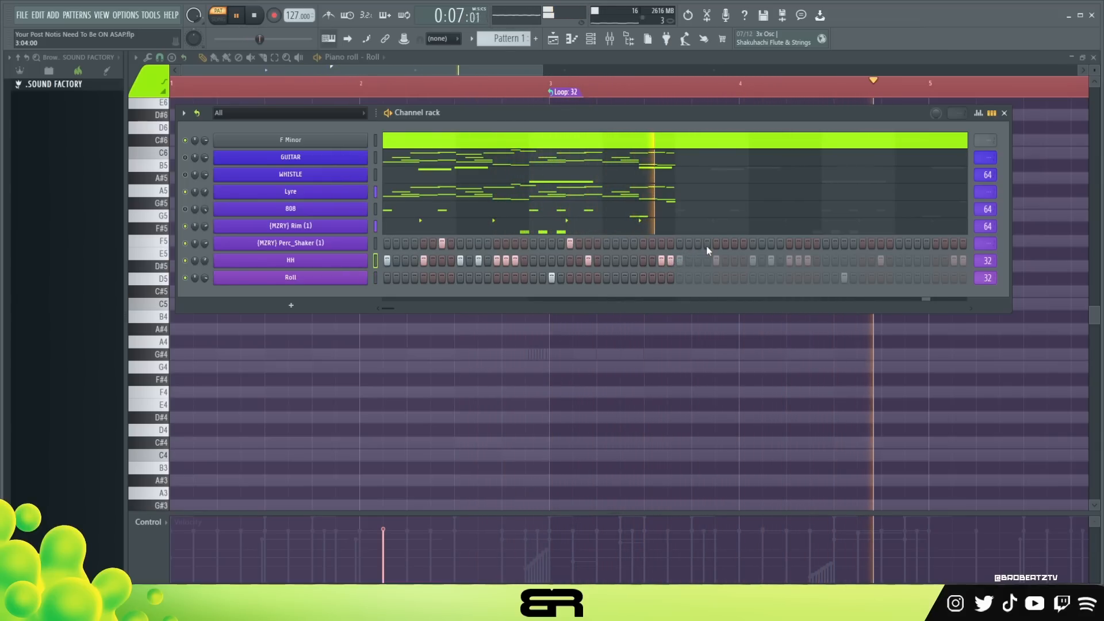
key(space)
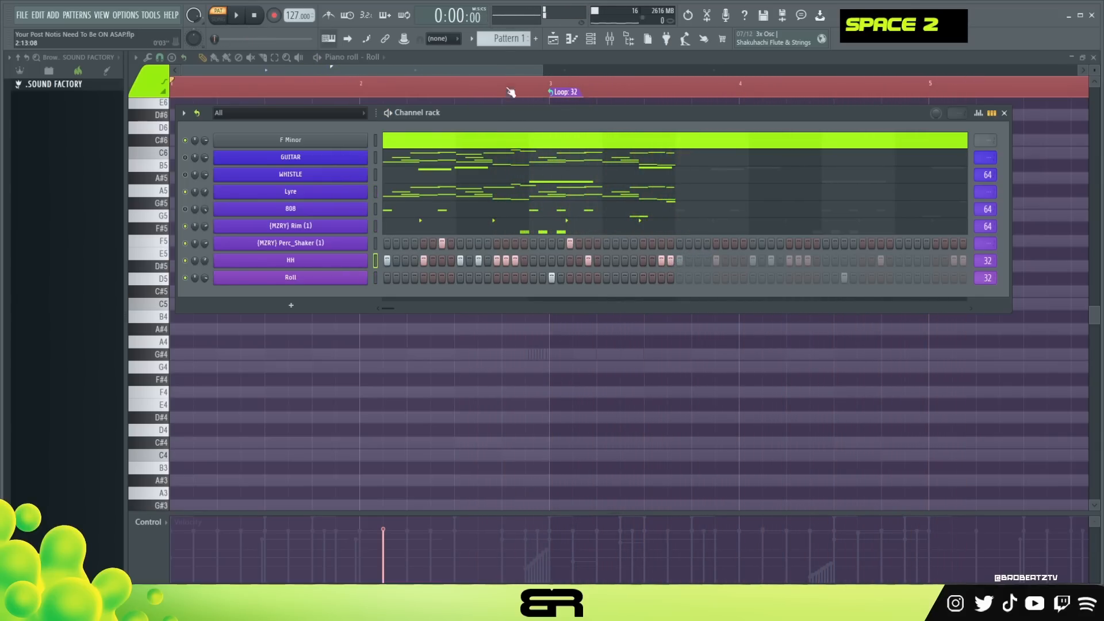
Bring up the playlist behind the channel rack, unmute all channels and play back the full beat.
click(554, 41)
drag(543, 112, 585, 109)
double_click(257, 16)
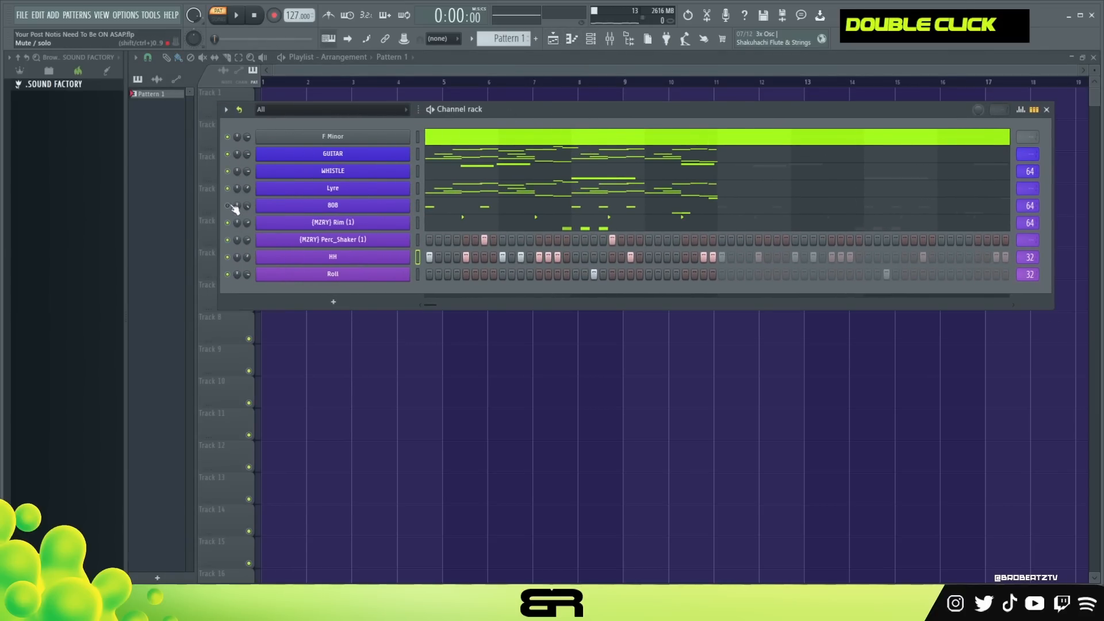
drag(538, 111, 537, 106)
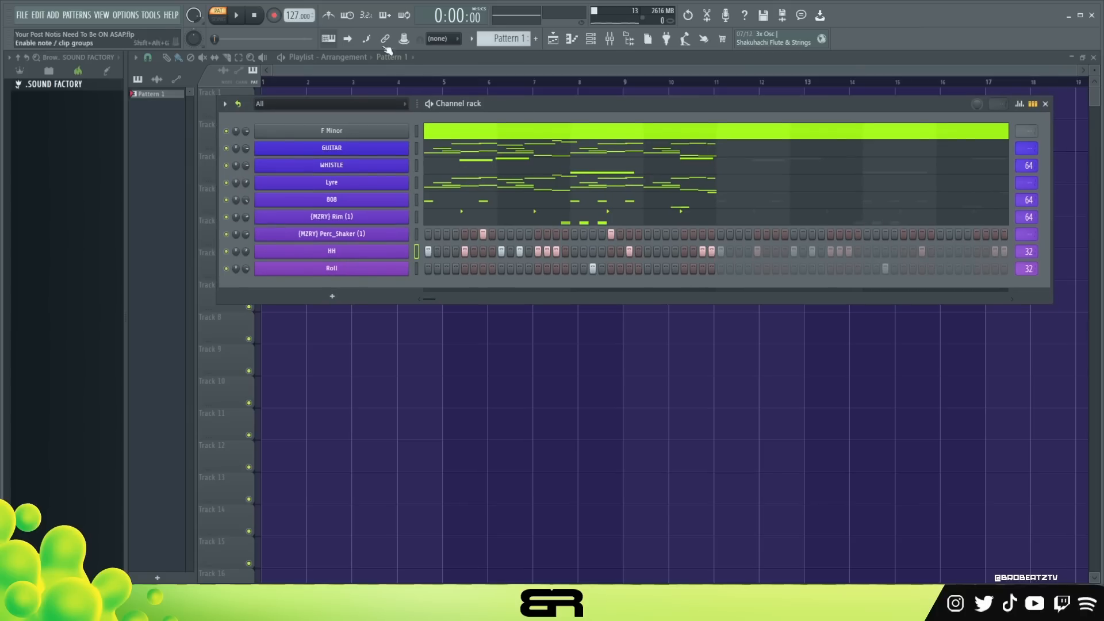
click(237, 16)
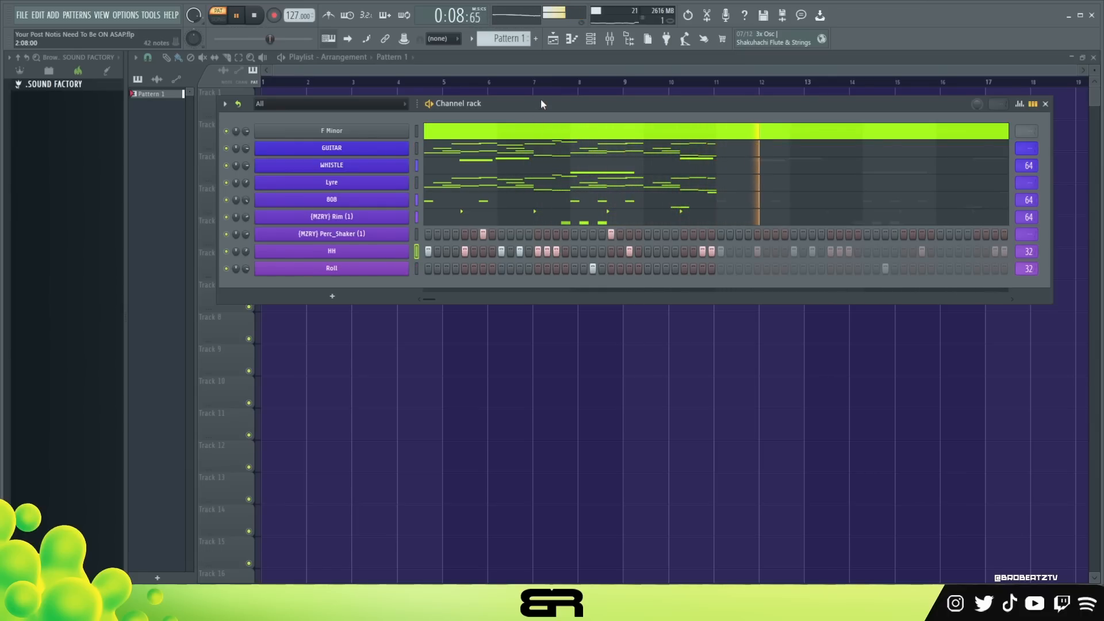
key(space)
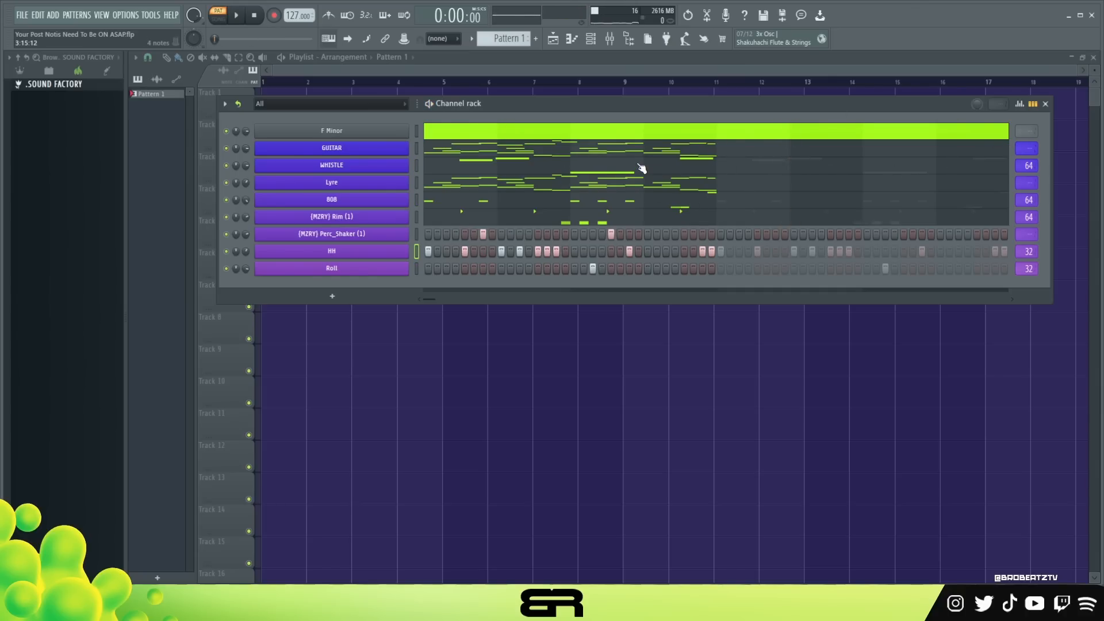
Enable looping for GUITAR and Lyre at 64 steps and for Perc_Shaker at 32 steps.
drag(1022, 144, 1022, 124)
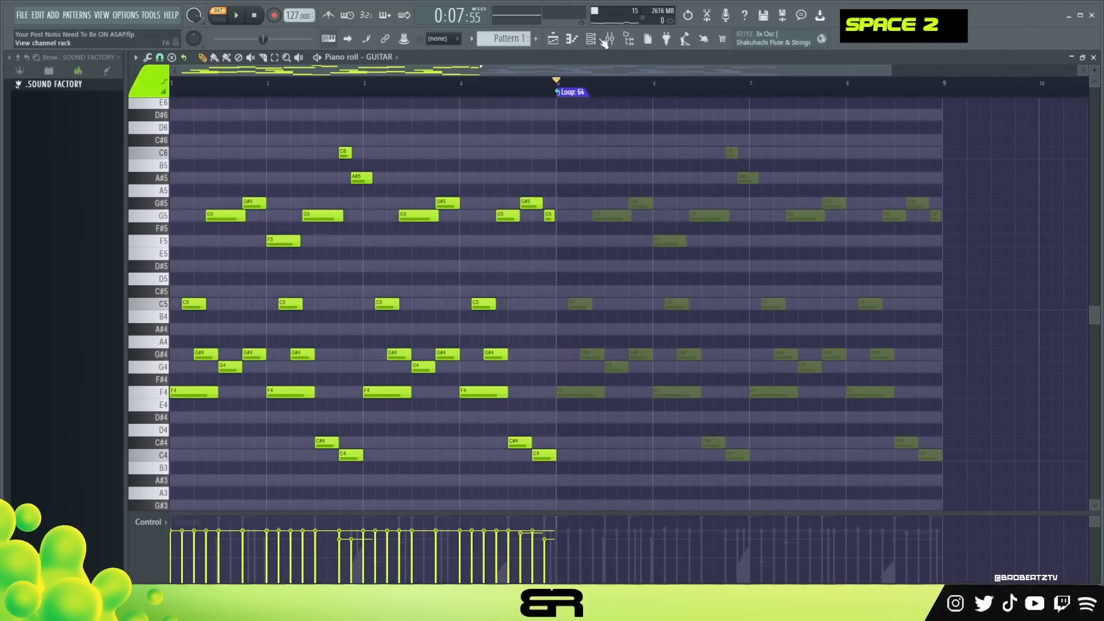
scroll(391, 57, up, 2)
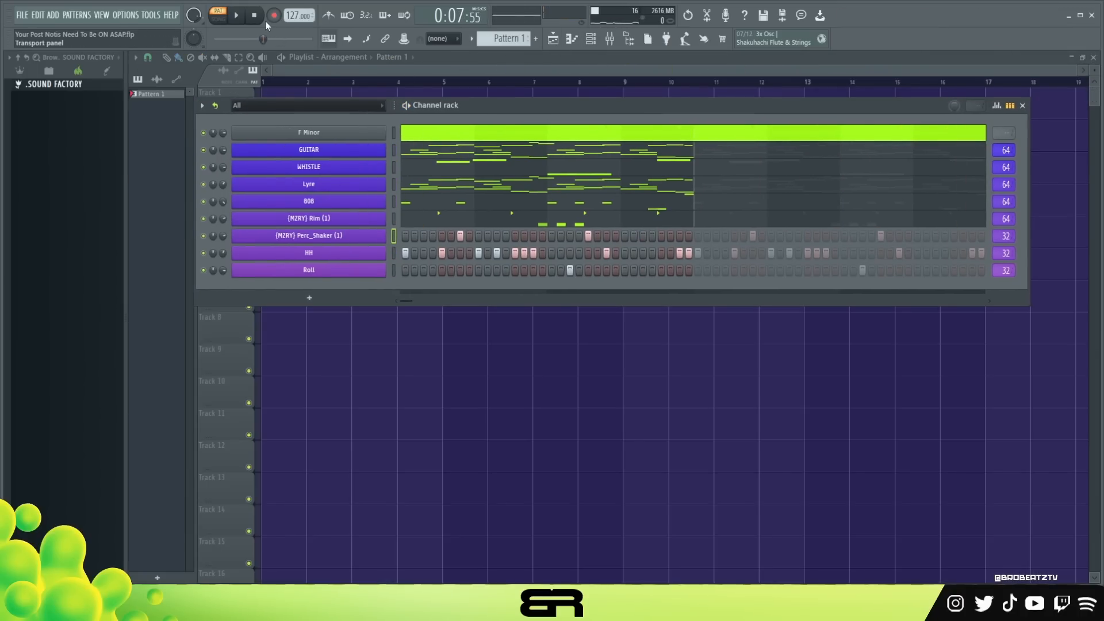
mouse_move(562, 113)
mouse_down()
mouse_move(552, 125)
mouse_move(574, 116)
mouse_up()
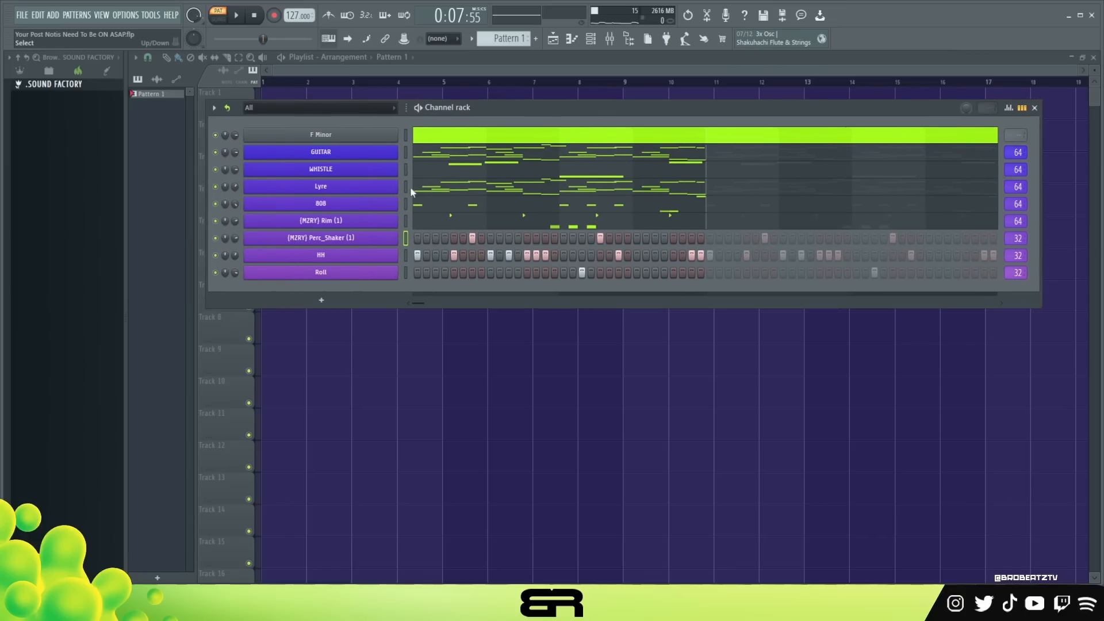
Select the channels from F Minor through 808 and listen to the looped beat.
drag(406, 203, 409, 139)
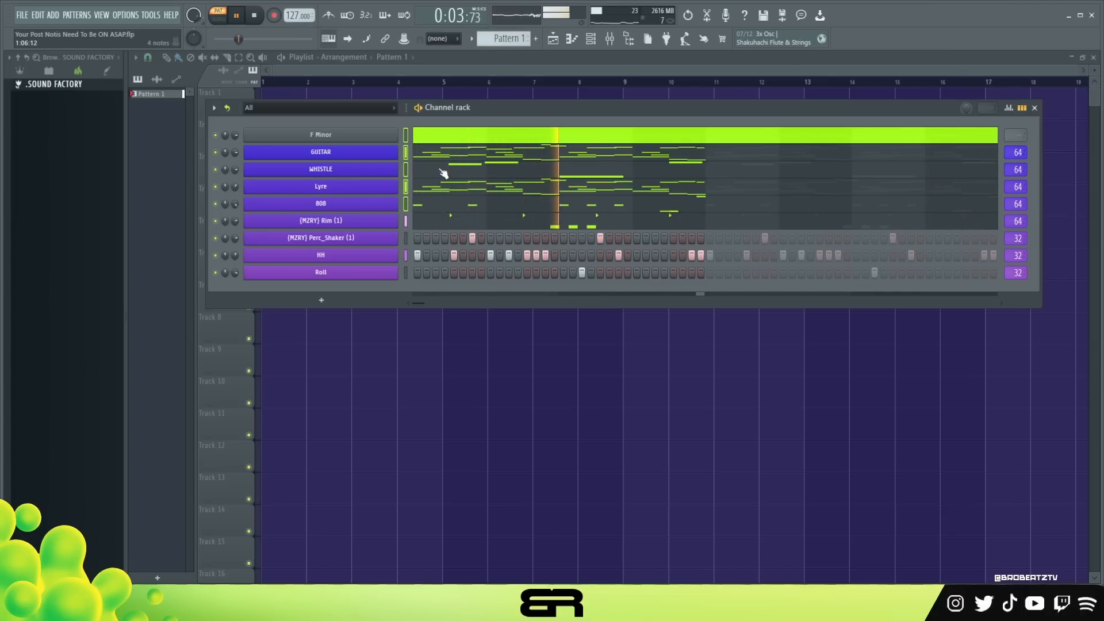
key(space)
key(ctrl+z)
key(space)
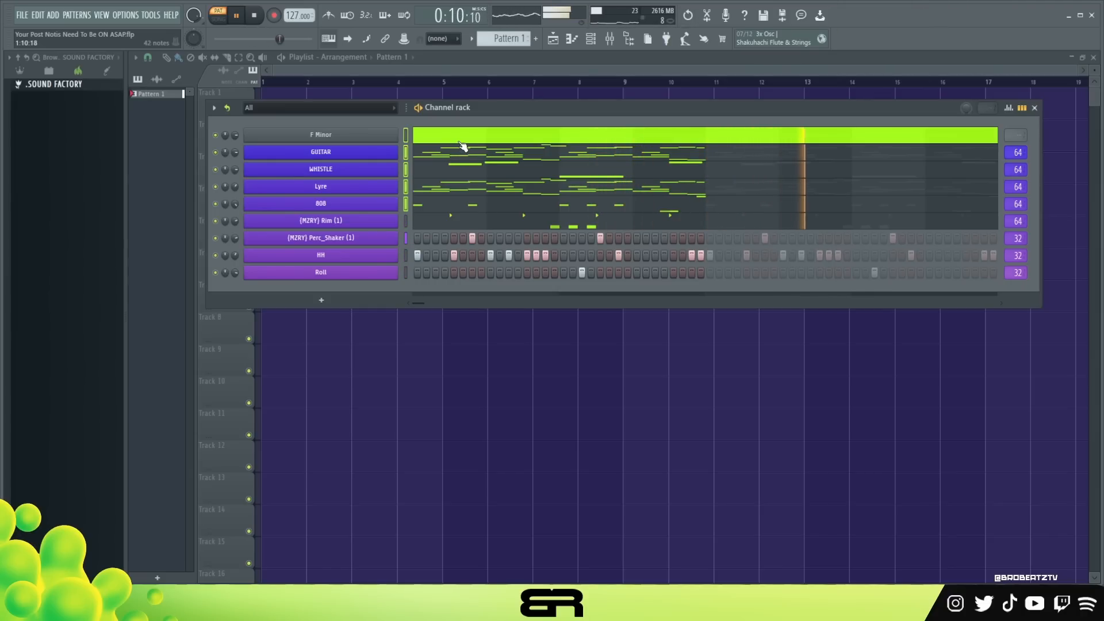
key(space)
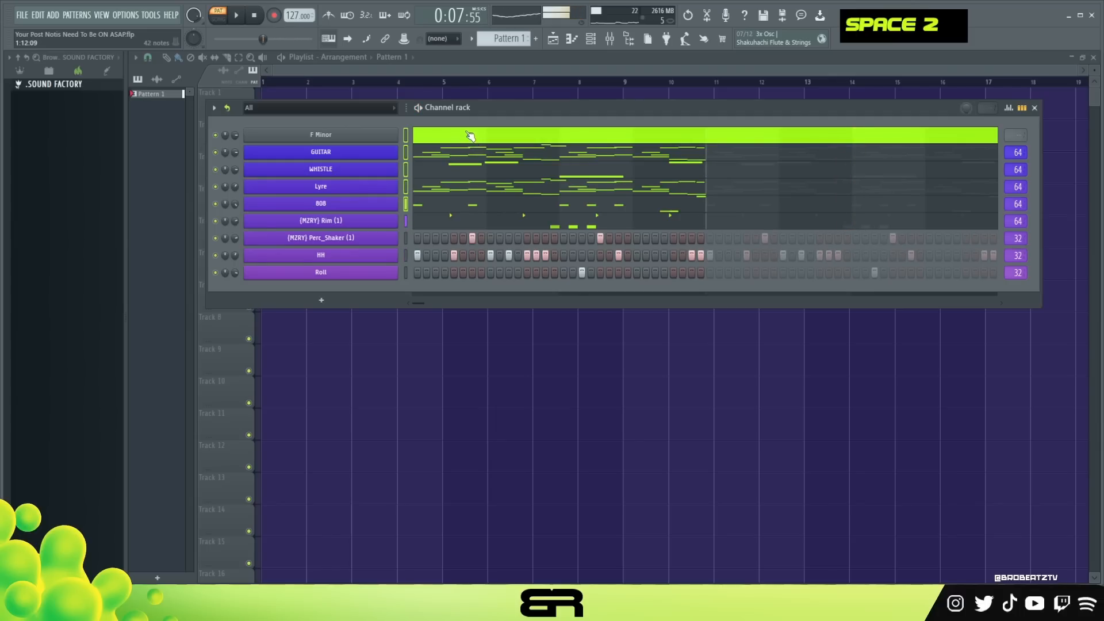
mouse_move(484, 110)
mouse_down()
mouse_move(484, 119)
mouse_move(491, 102)
mouse_up()
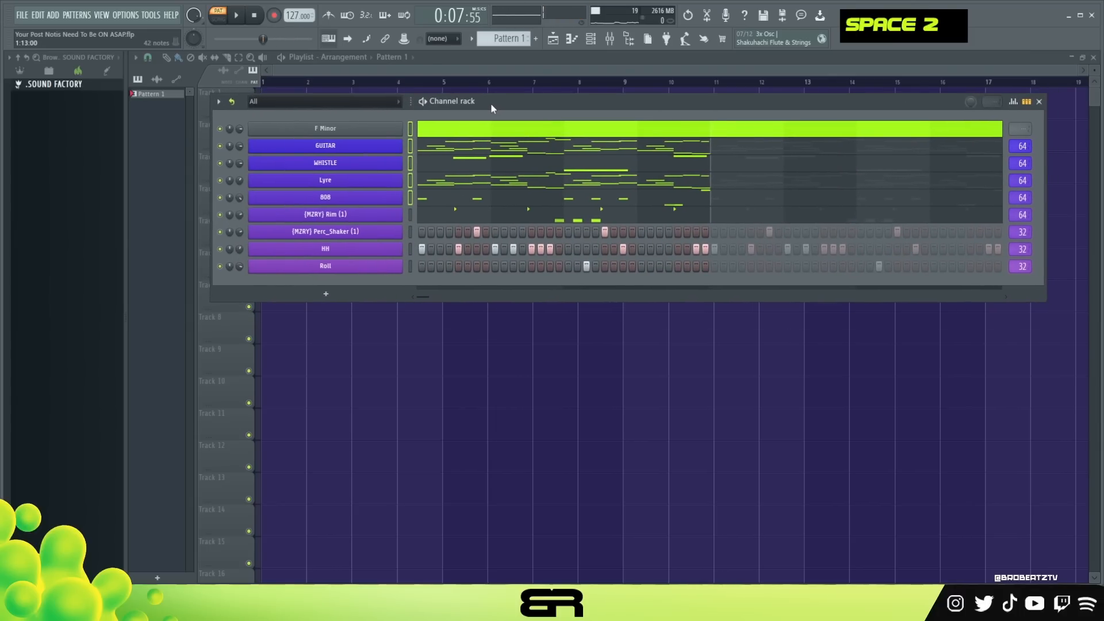